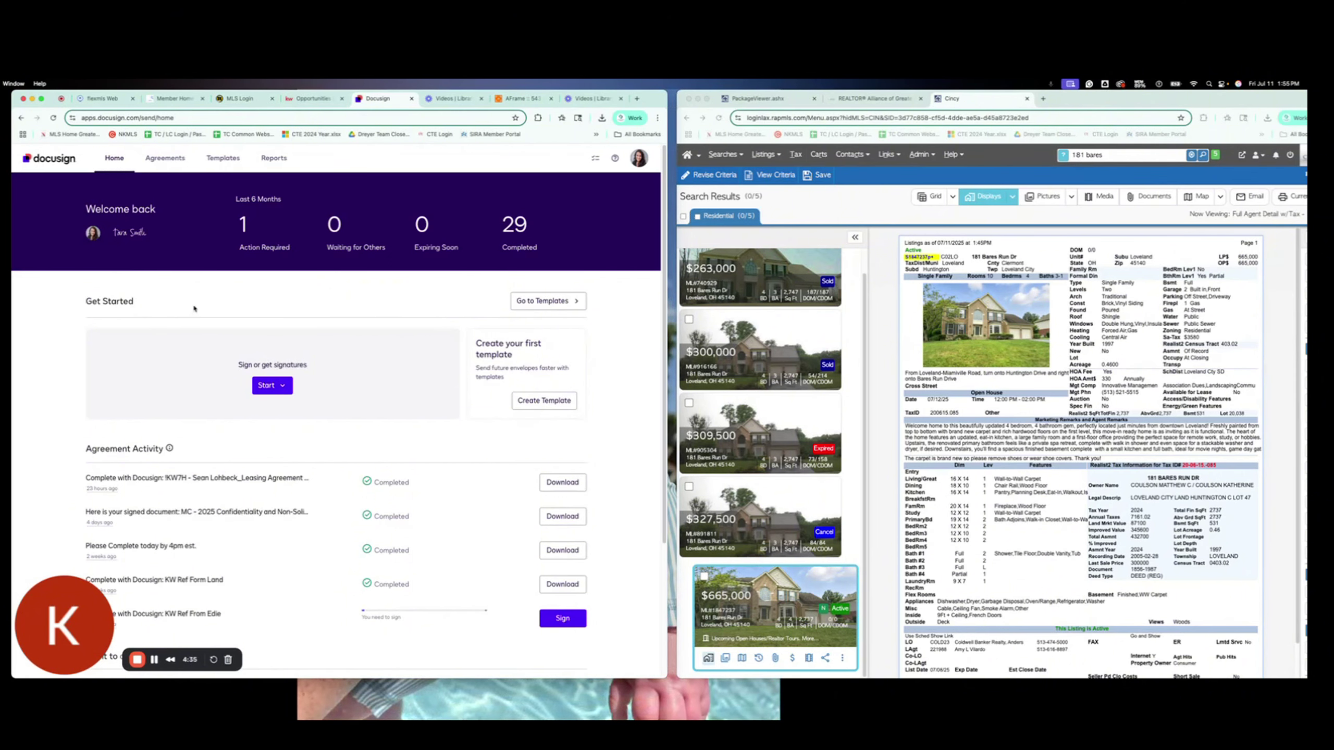
Step: Dismiss the new-envelope start options, then switch from eSignature to DocuSign Rooms via the account menu
{"action": "left_click", "coordinate": [281, 385]}
{"action": "mouse_move", "coordinate": [301, 426]}
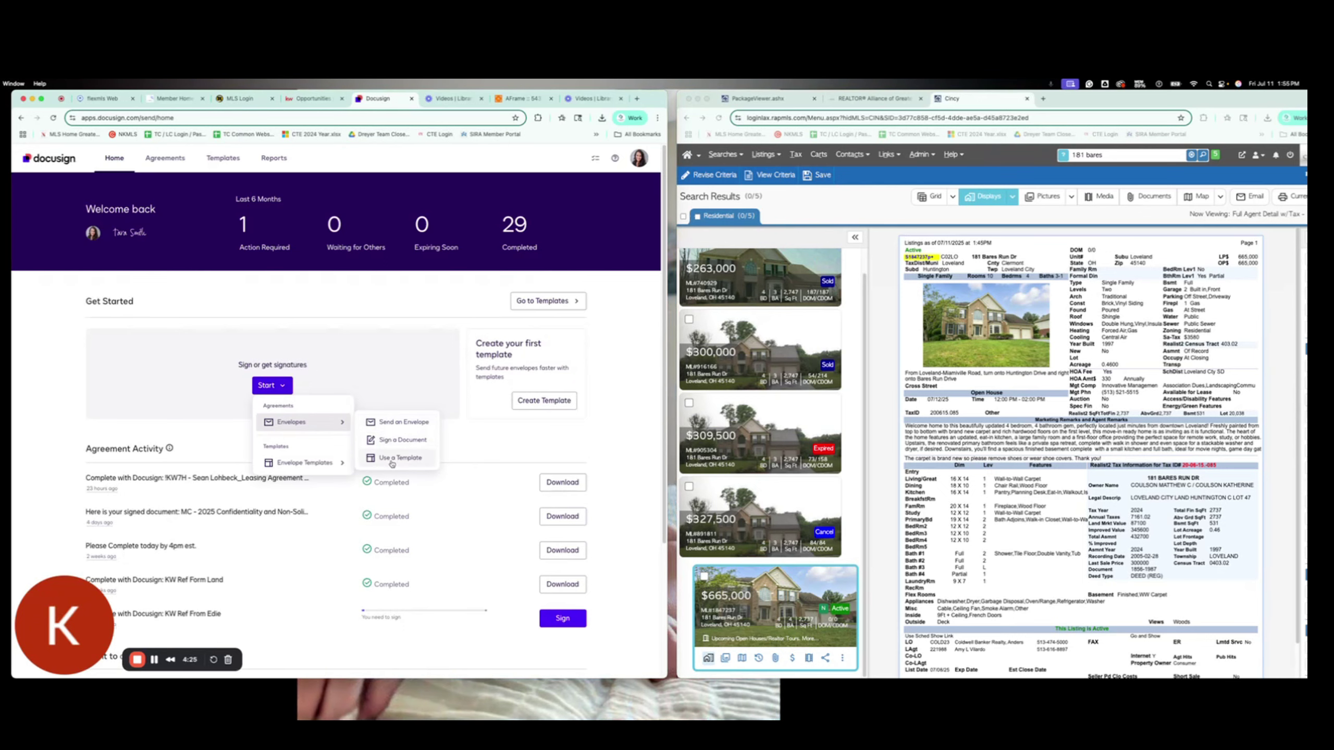
{"action": "left_click", "coordinate": [394, 289]}
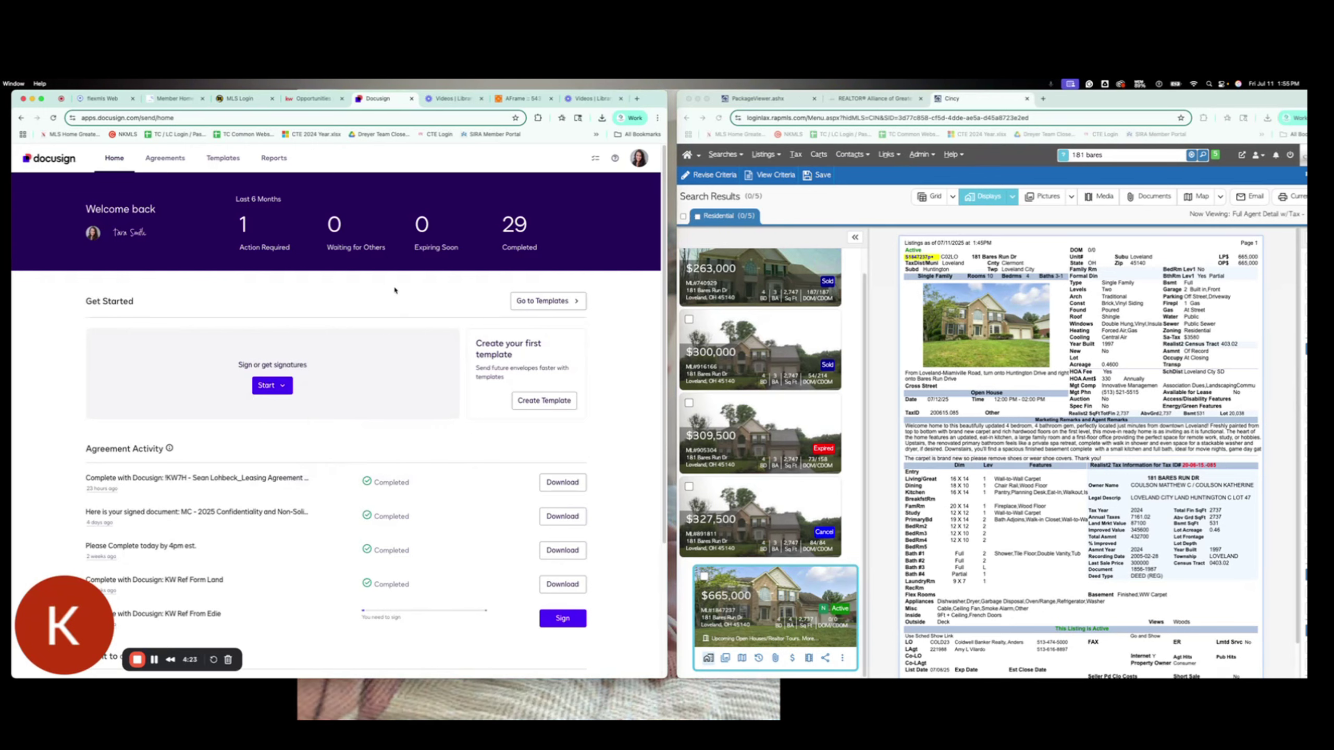
{"action": "left_click", "coordinate": [639, 163]}
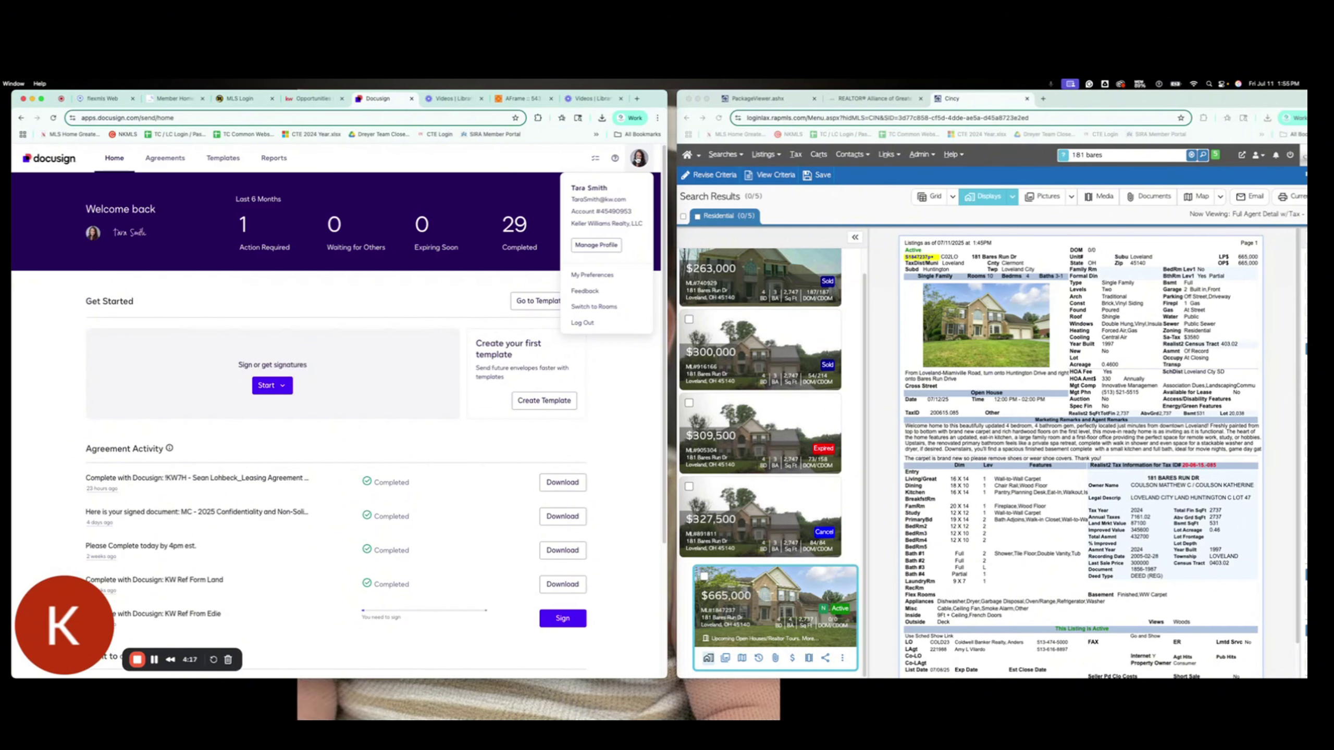
{"action": "left_click", "coordinate": [609, 307]}
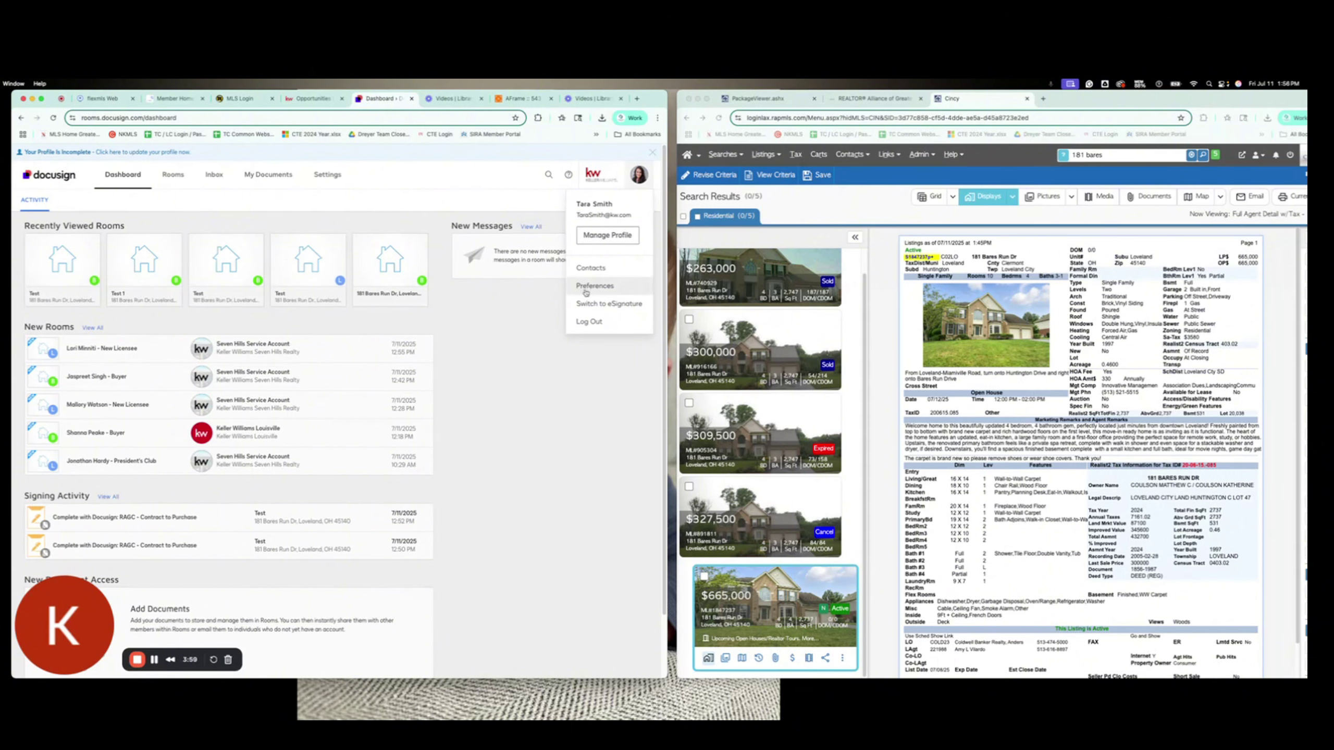
Step: Browse the Address Book contacts, cancel an unsaved new contact, then show the Active rooms list
{"action": "left_click", "coordinate": [591, 268]}
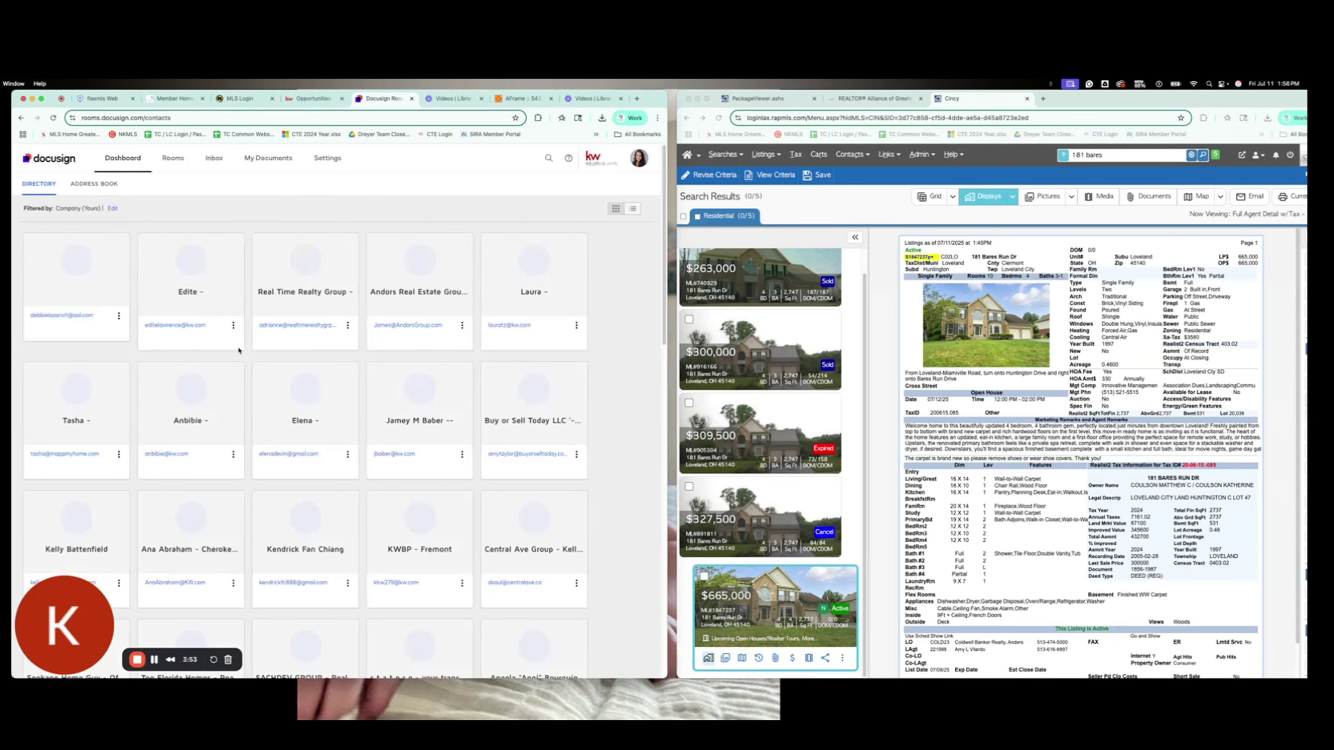
{"action": "left_click", "coordinate": [103, 183]}
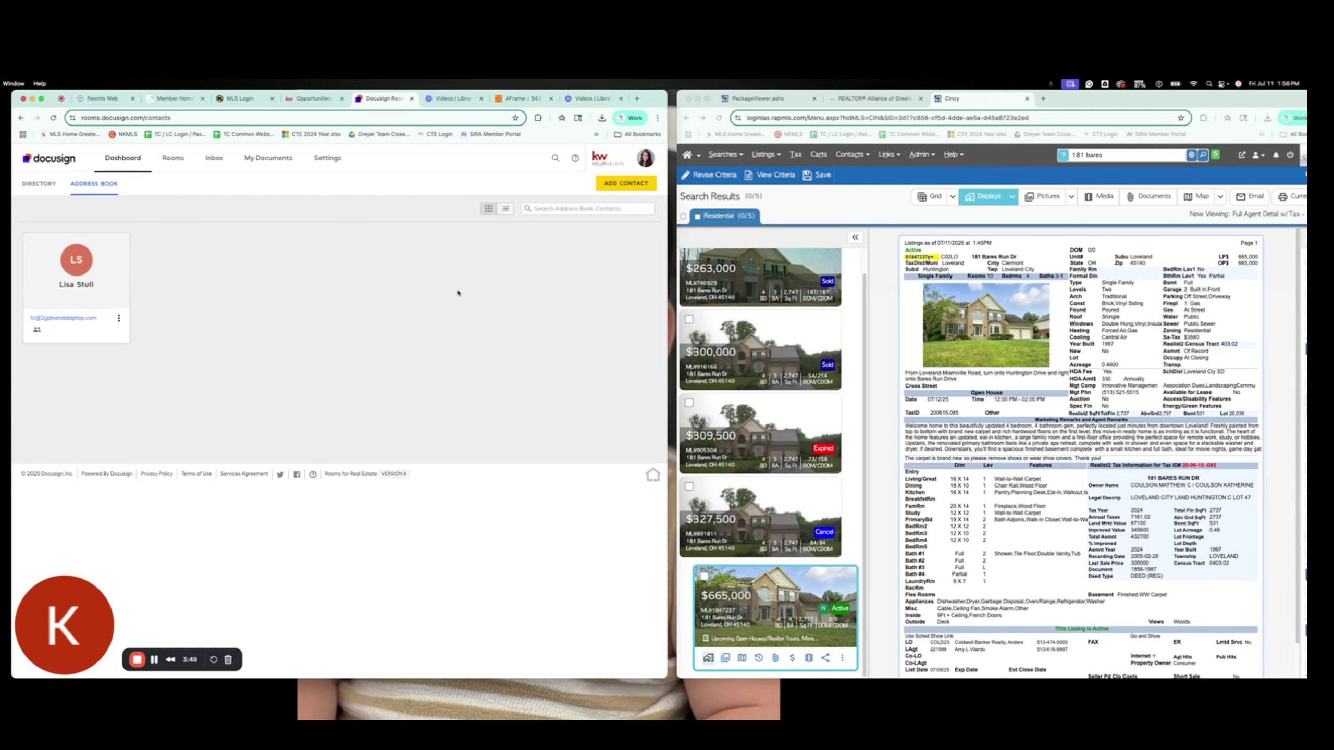
{"action": "left_click", "coordinate": [625, 182]}
{"action": "left_click", "coordinate": [275, 212]}
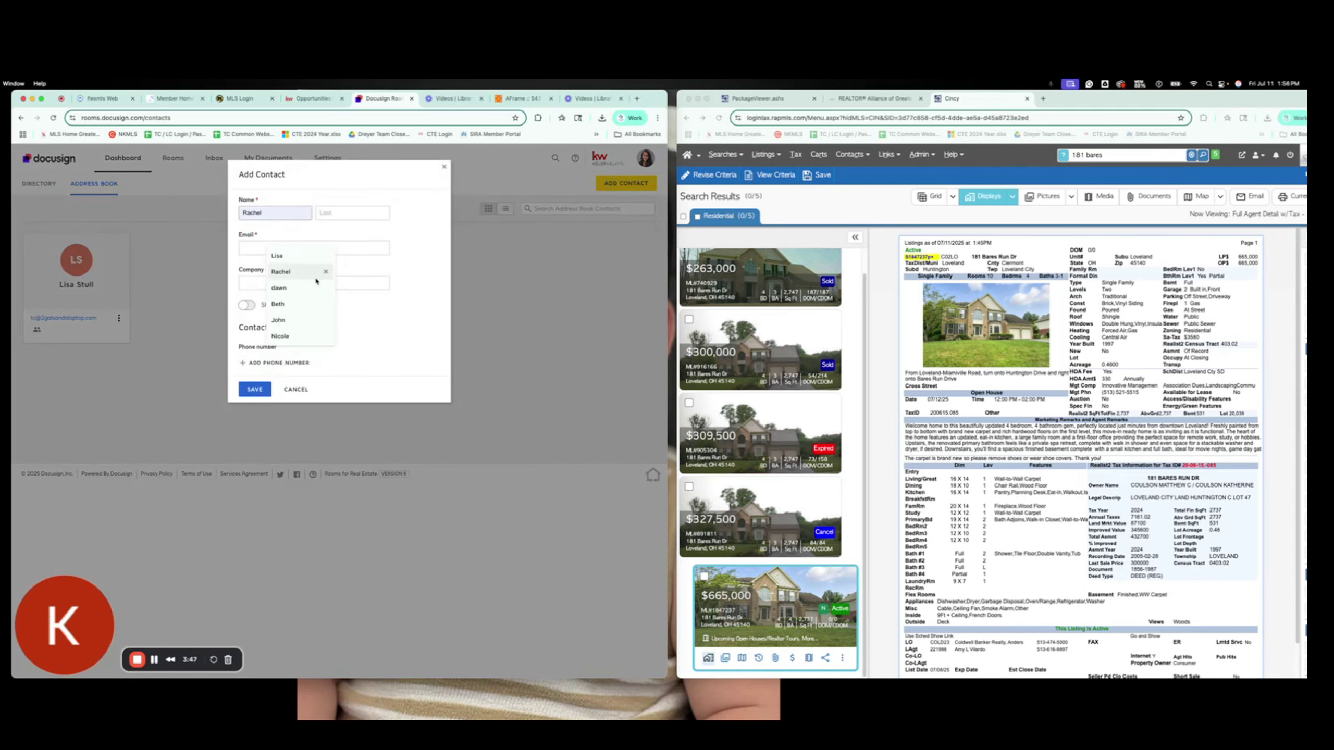
{"action": "key", "text": "Escape"}
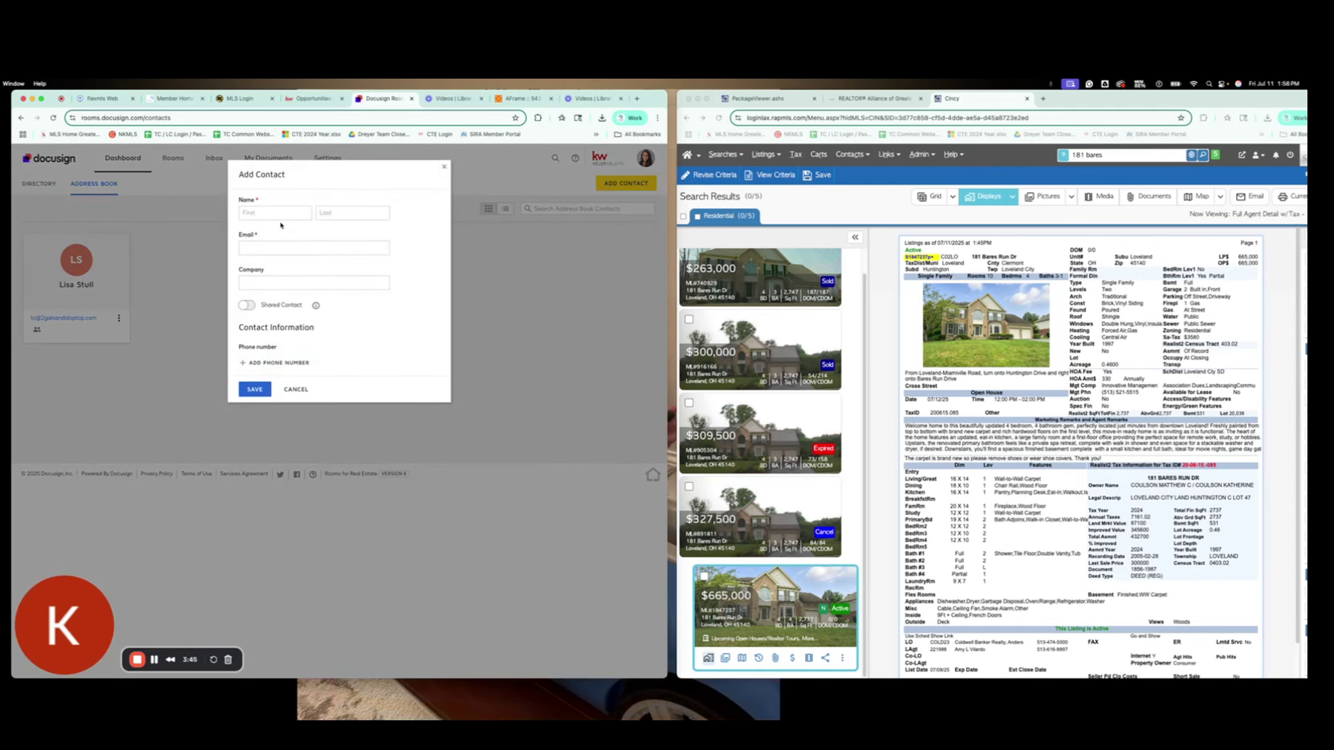
{"action": "left_click", "coordinate": [444, 166]}
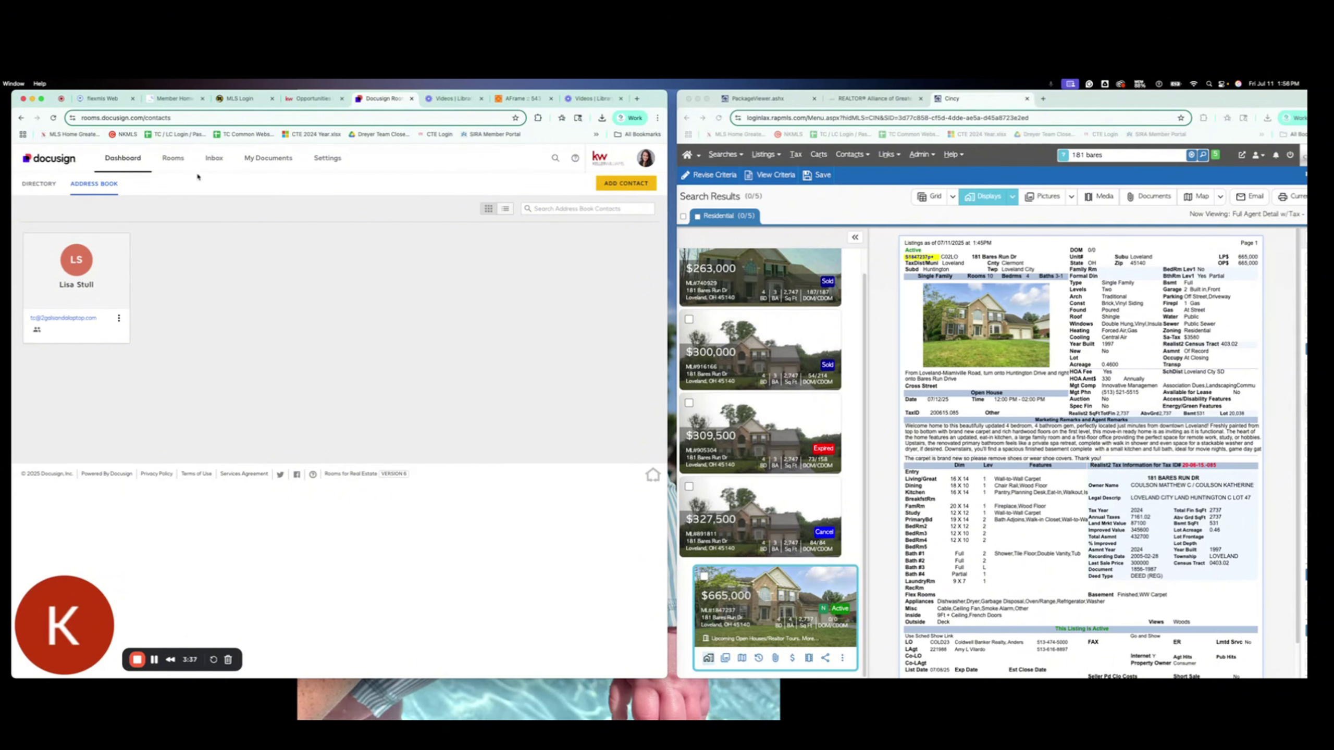
{"action": "left_click", "coordinate": [166, 163]}
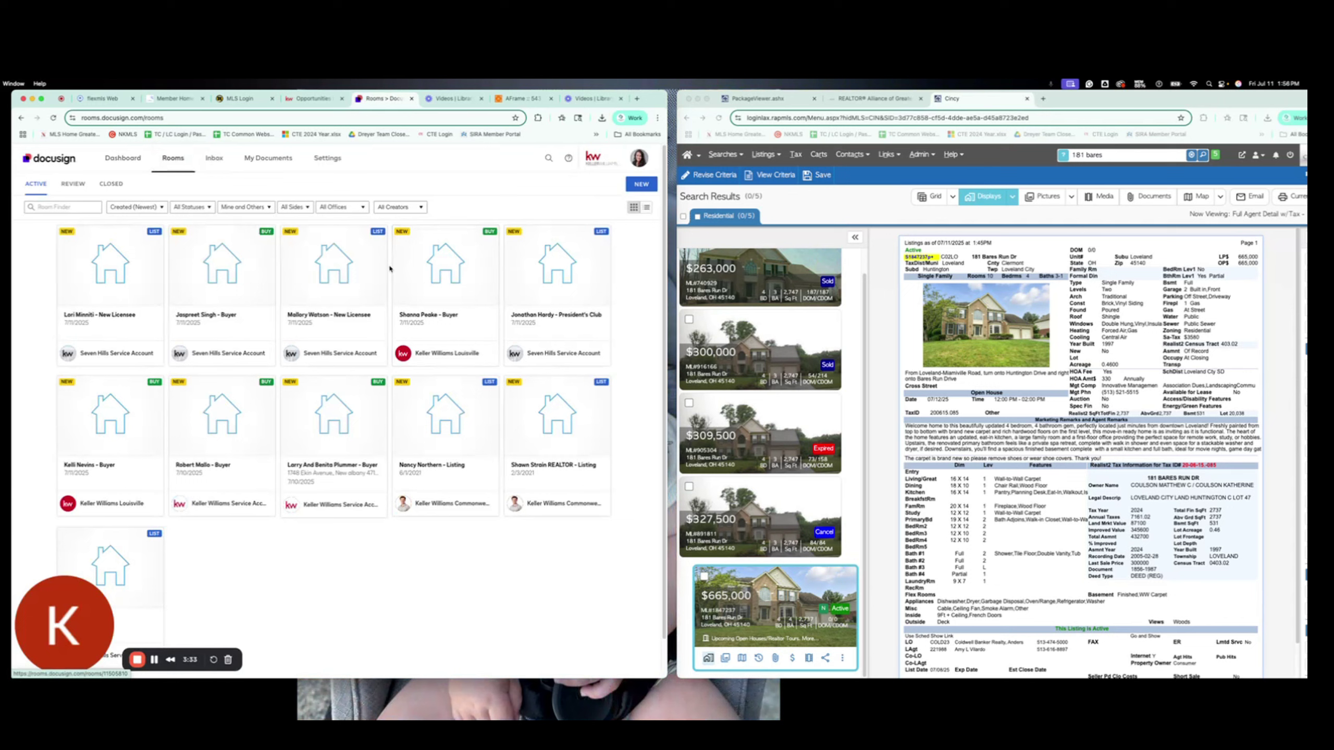
{"action": "left_click", "coordinate": [638, 185]}
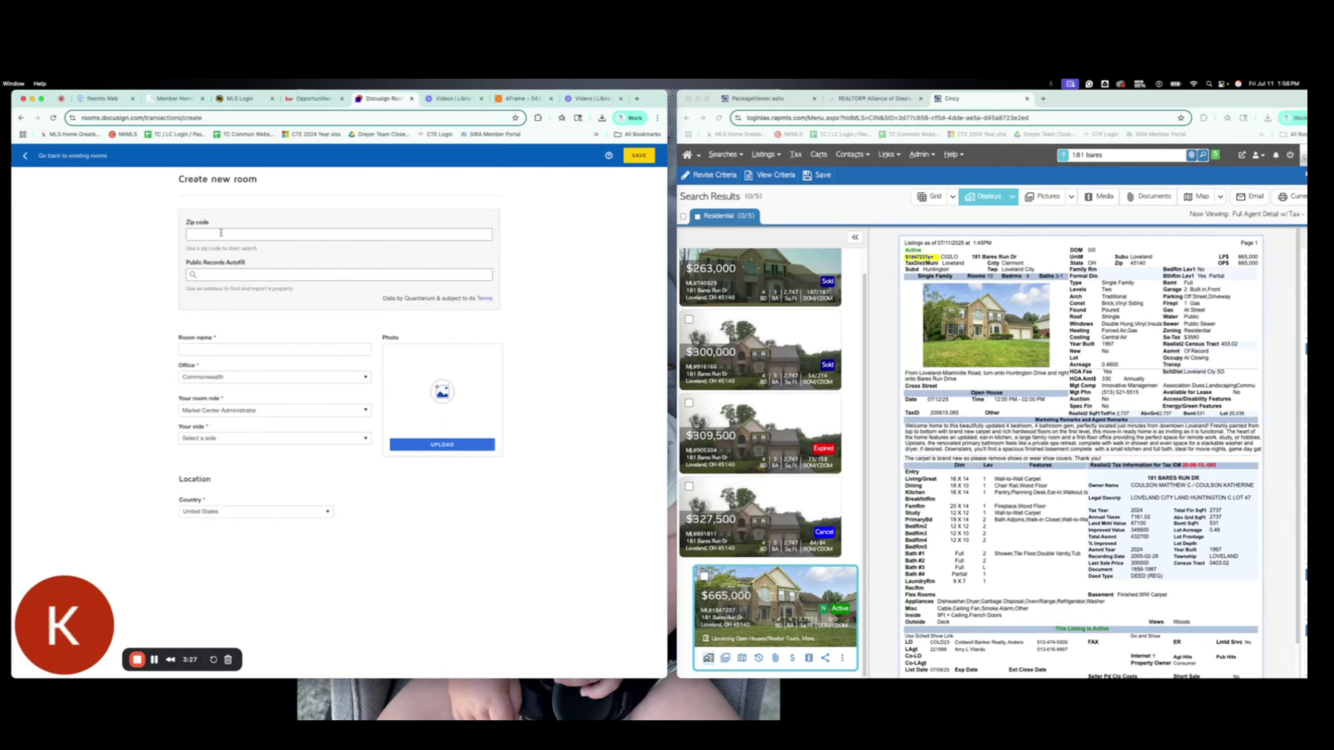
{"action": "left_click", "coordinate": [221, 234]}
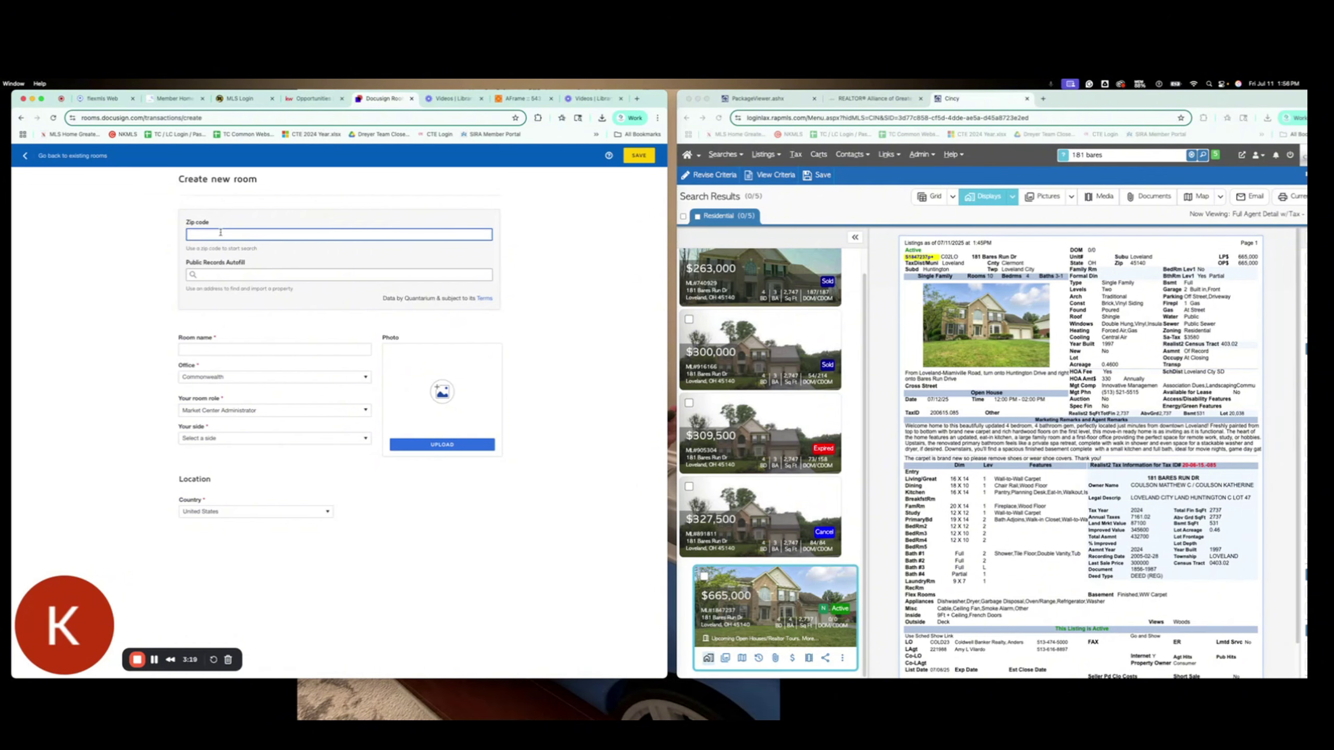
{"action": "type", "text": "45140"}
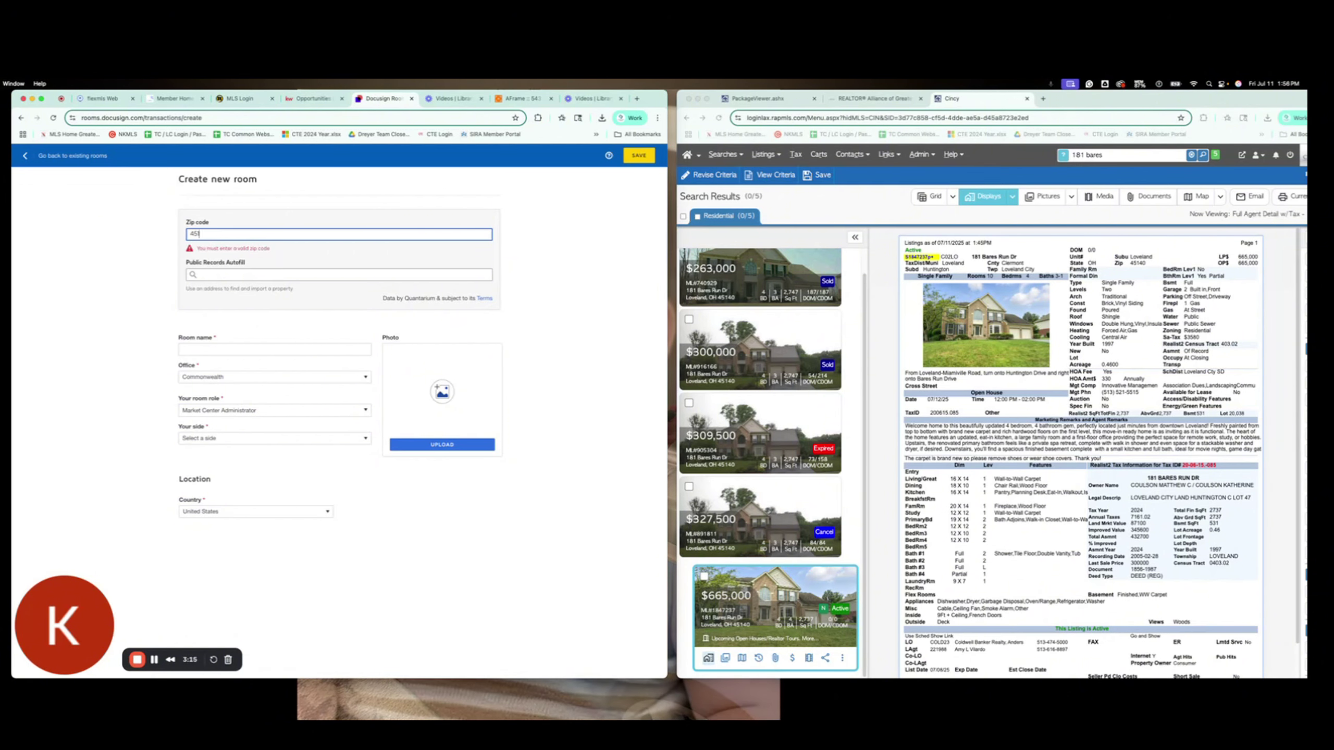
{"action": "left_click", "coordinate": [217, 275]}
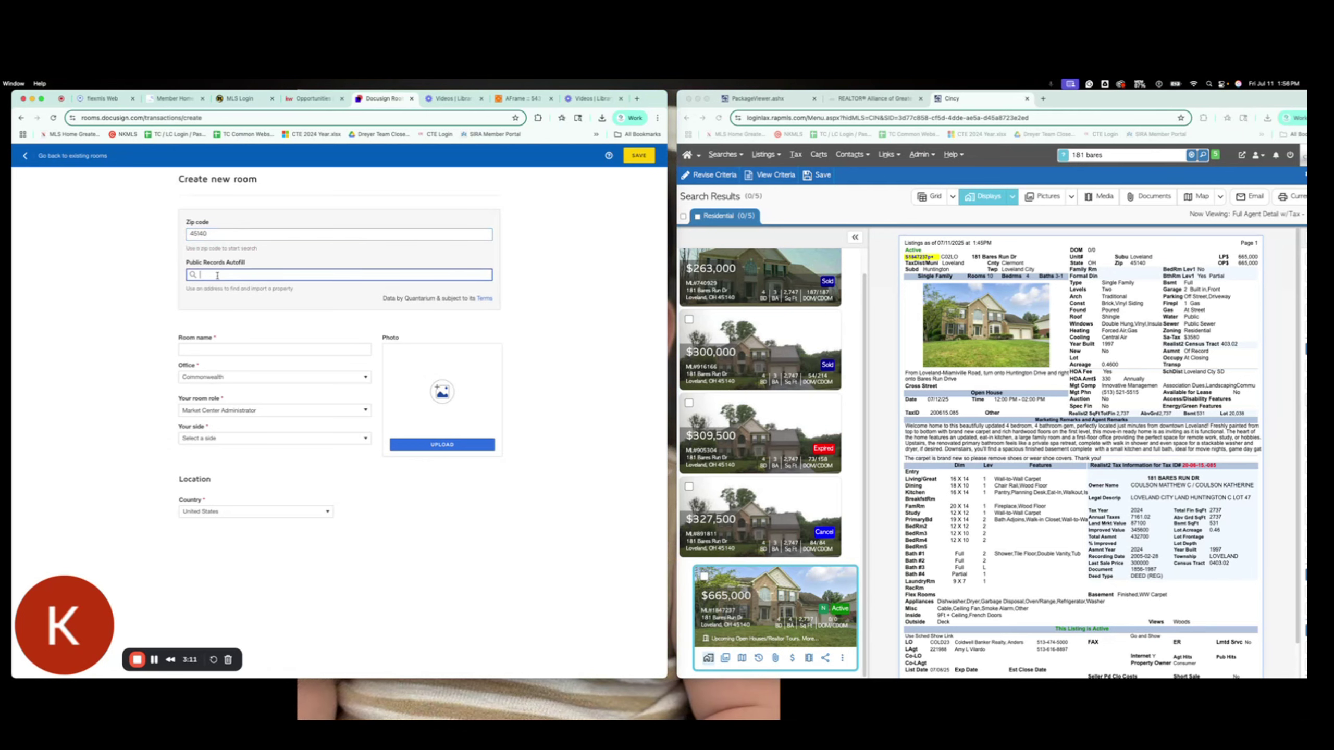
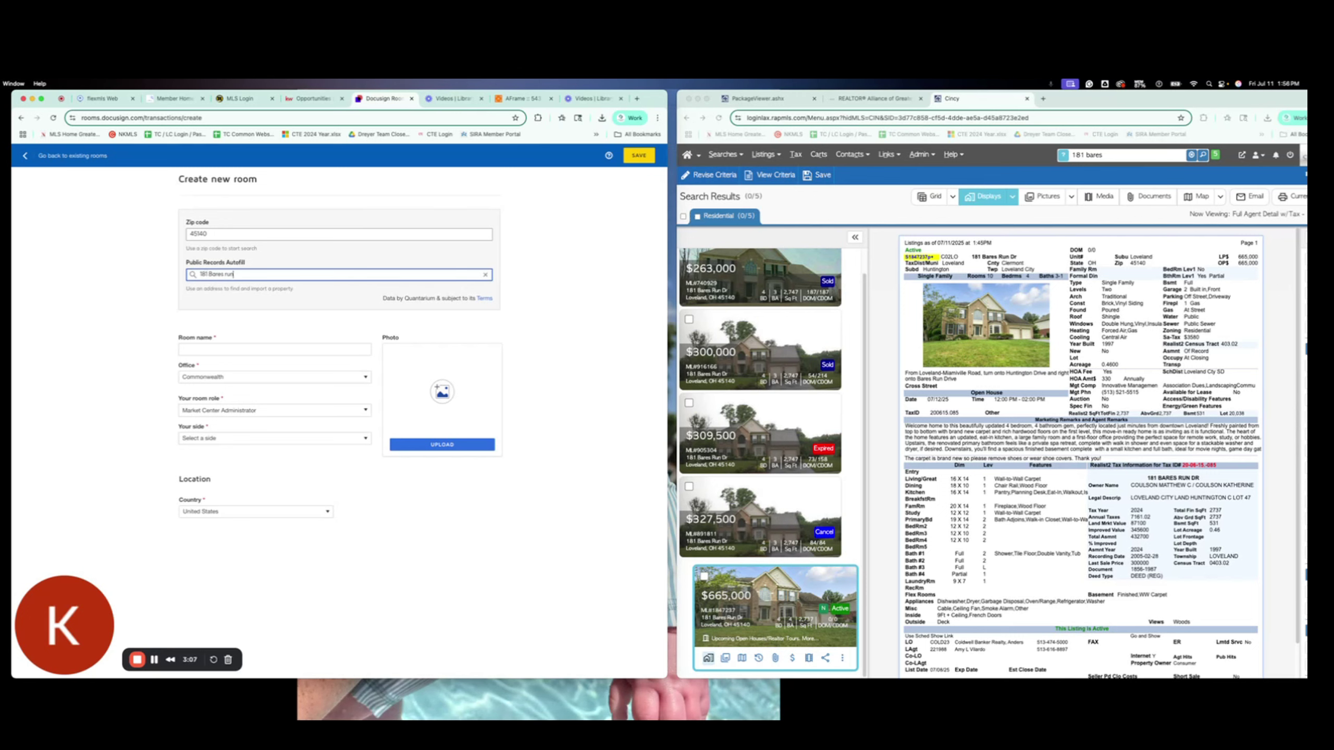
{"action": "left_click", "coordinate": [229, 308]}
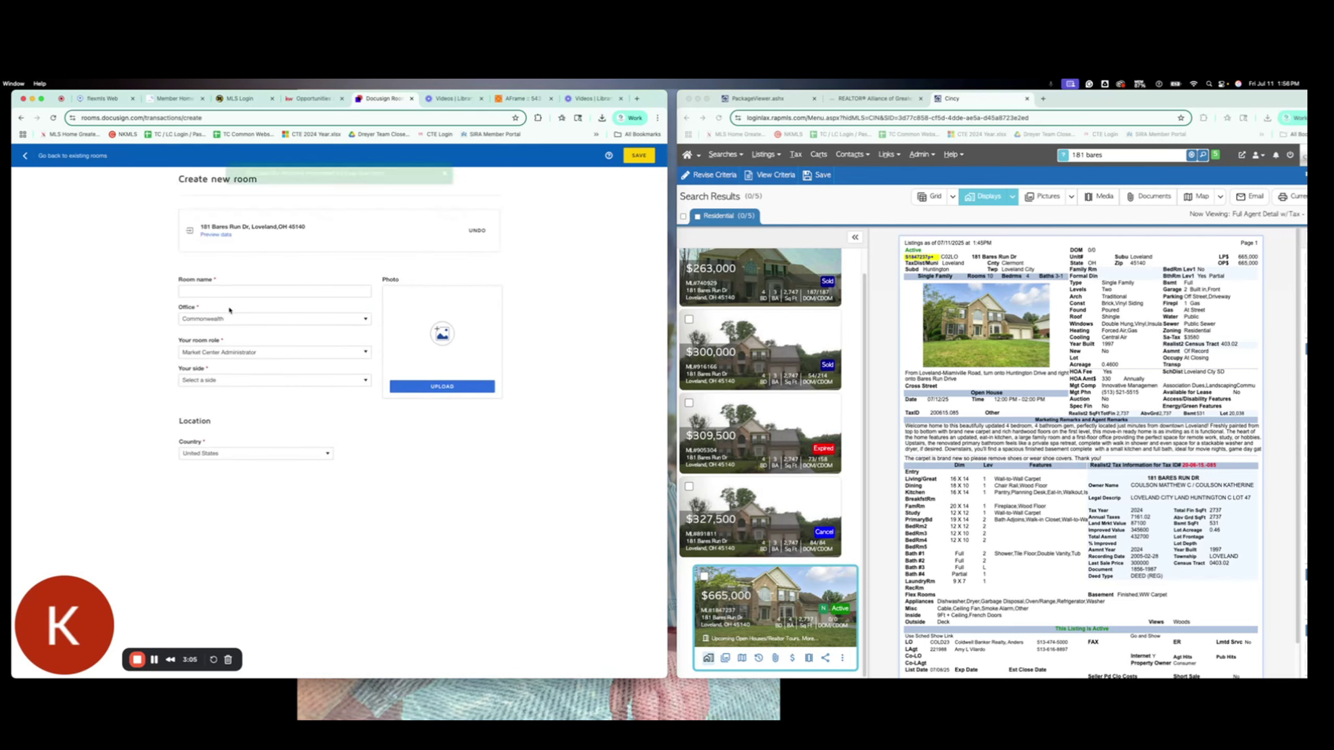
Step: Name the new room 'Test' and set its office to Montgomery, OH
{"action": "left_click", "coordinate": [240, 290]}
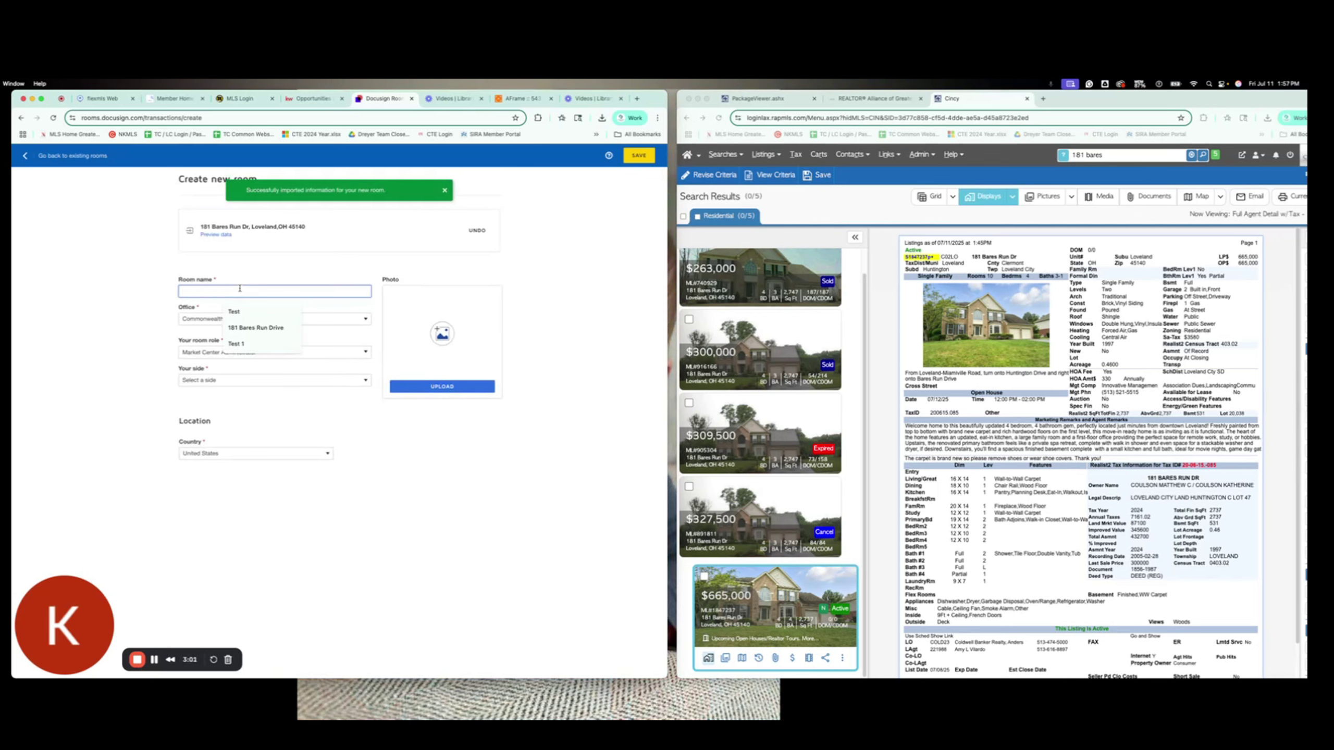
{"action": "type", "text": "Test"}
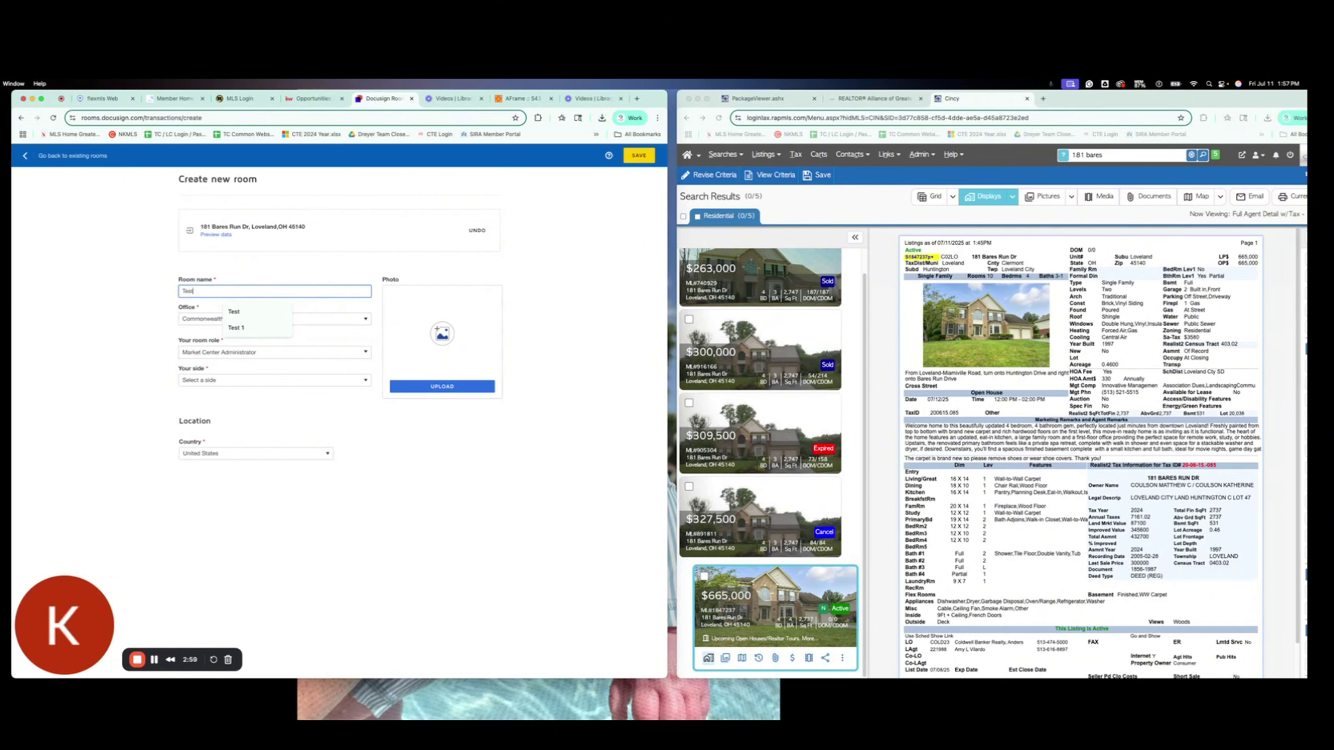
{"action": "left_click", "coordinate": [234, 312]}
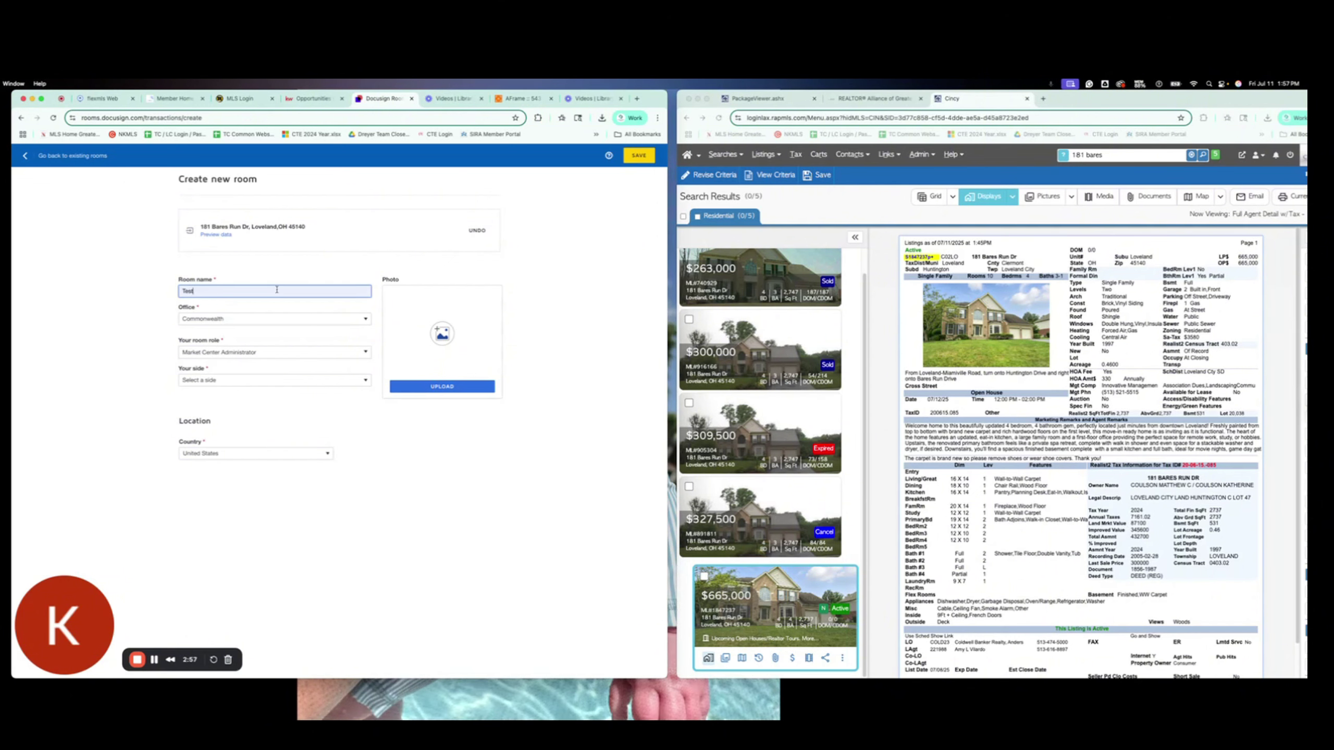
{"action": "left_click", "coordinate": [267, 321]}
{"action": "left_click", "coordinate": [263, 344]}
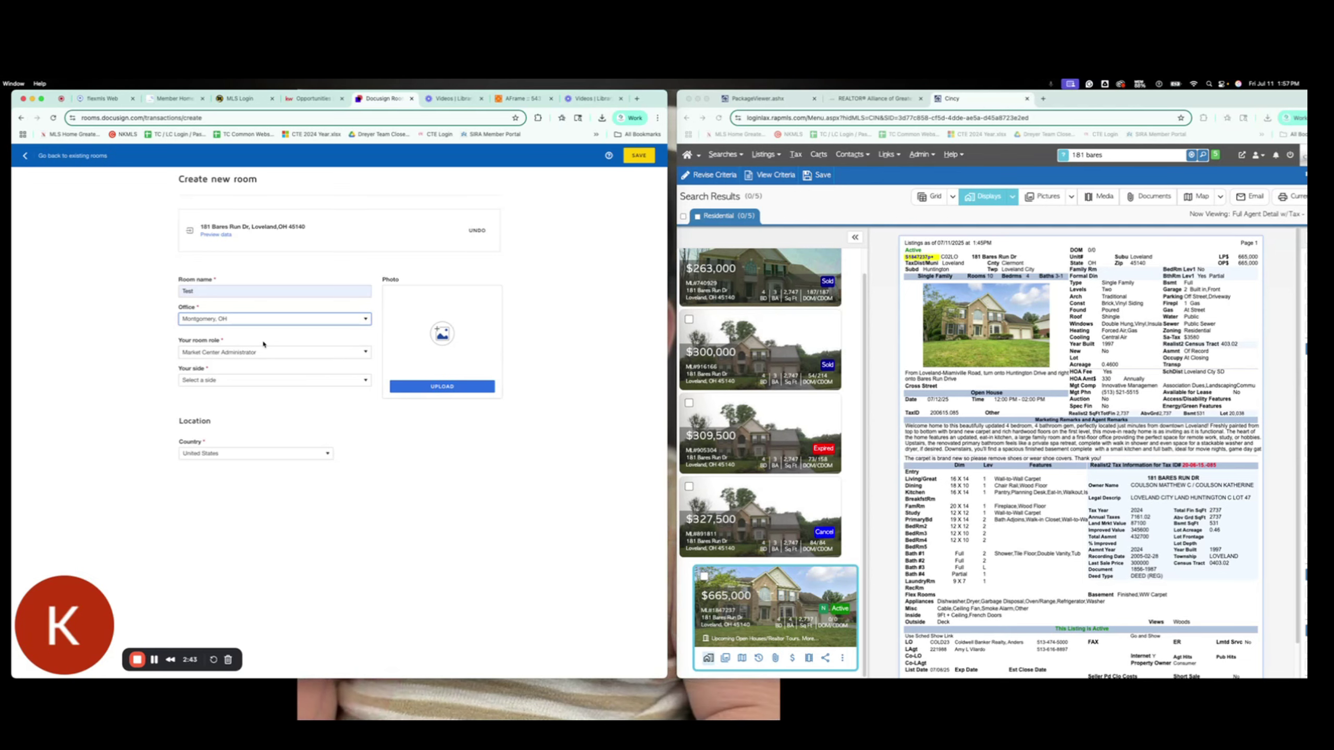
Step: Set the room role to Agent Owner and the side to Buy Side, then save the room
{"action": "left_click", "coordinate": [263, 351]}
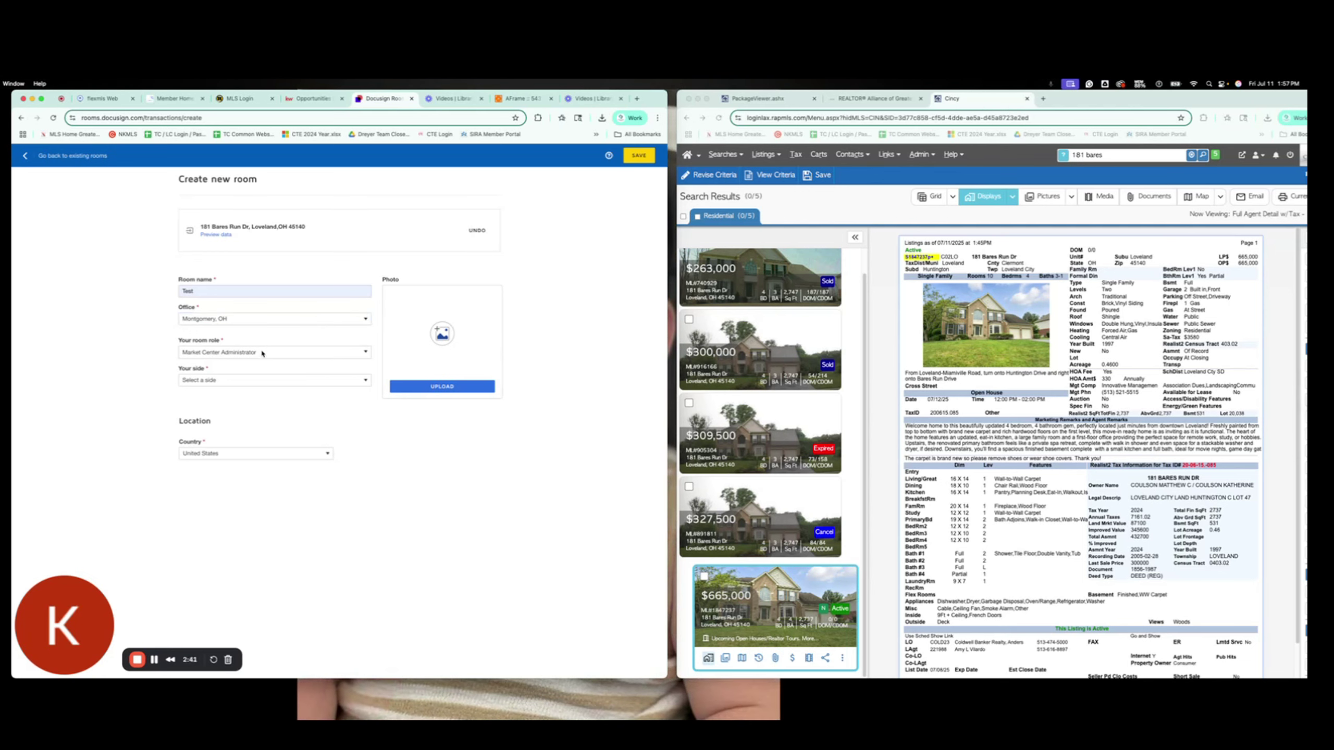
{"action": "left_click", "coordinate": [256, 409]}
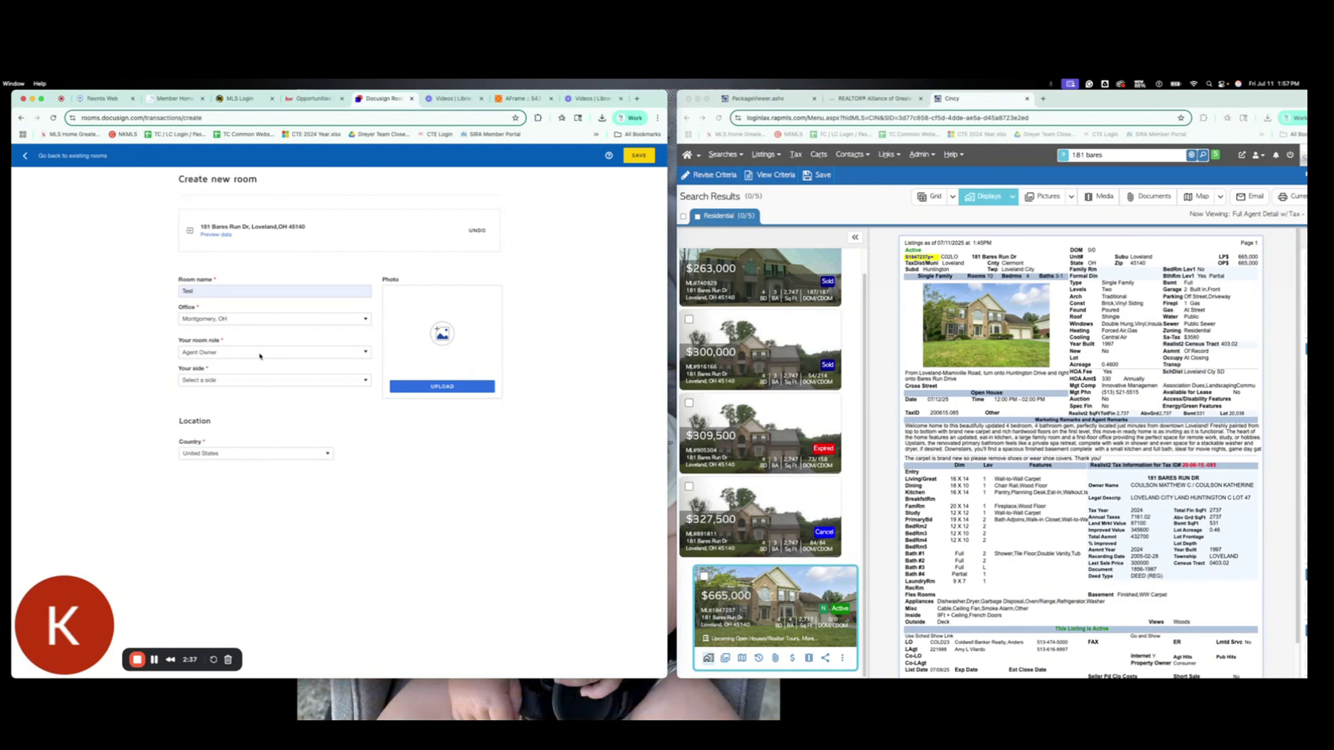
{"action": "left_click", "coordinate": [257, 383]}
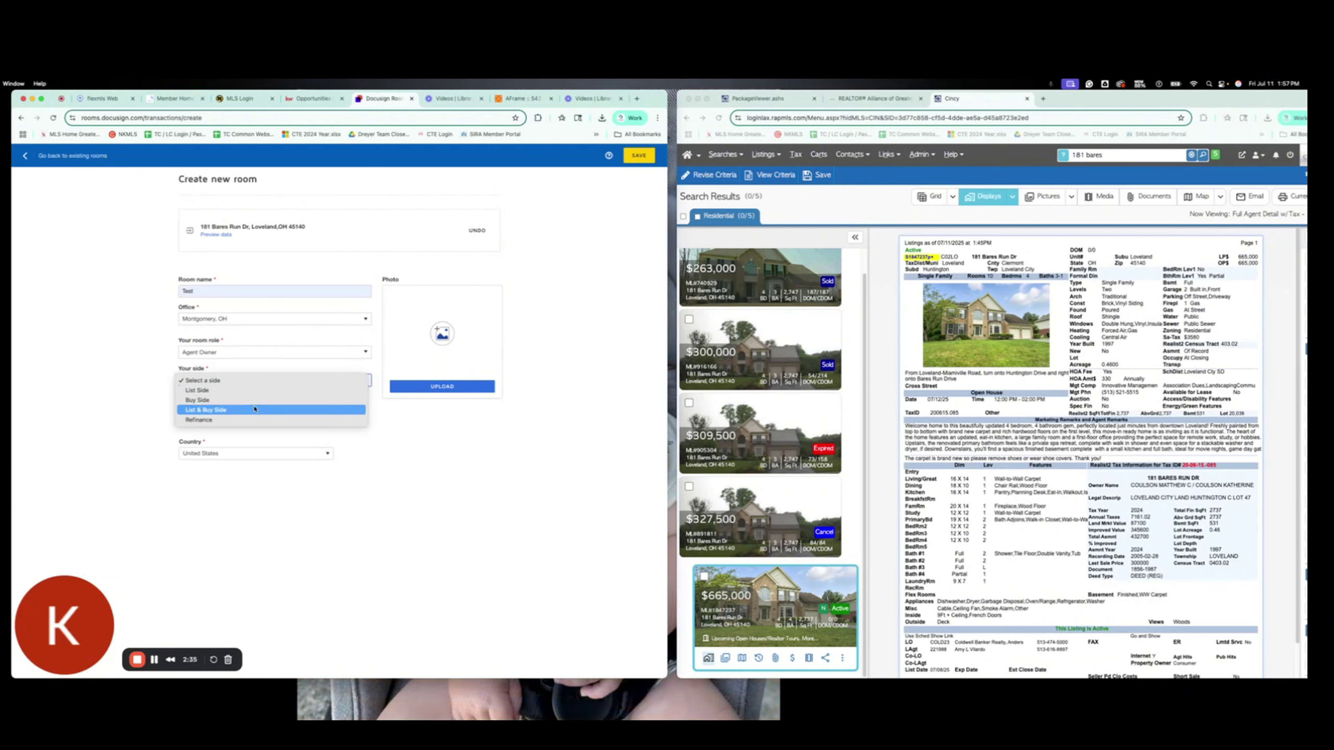
{"action": "left_click", "coordinate": [255, 410]}
{"action": "left_click", "coordinate": [252, 384]}
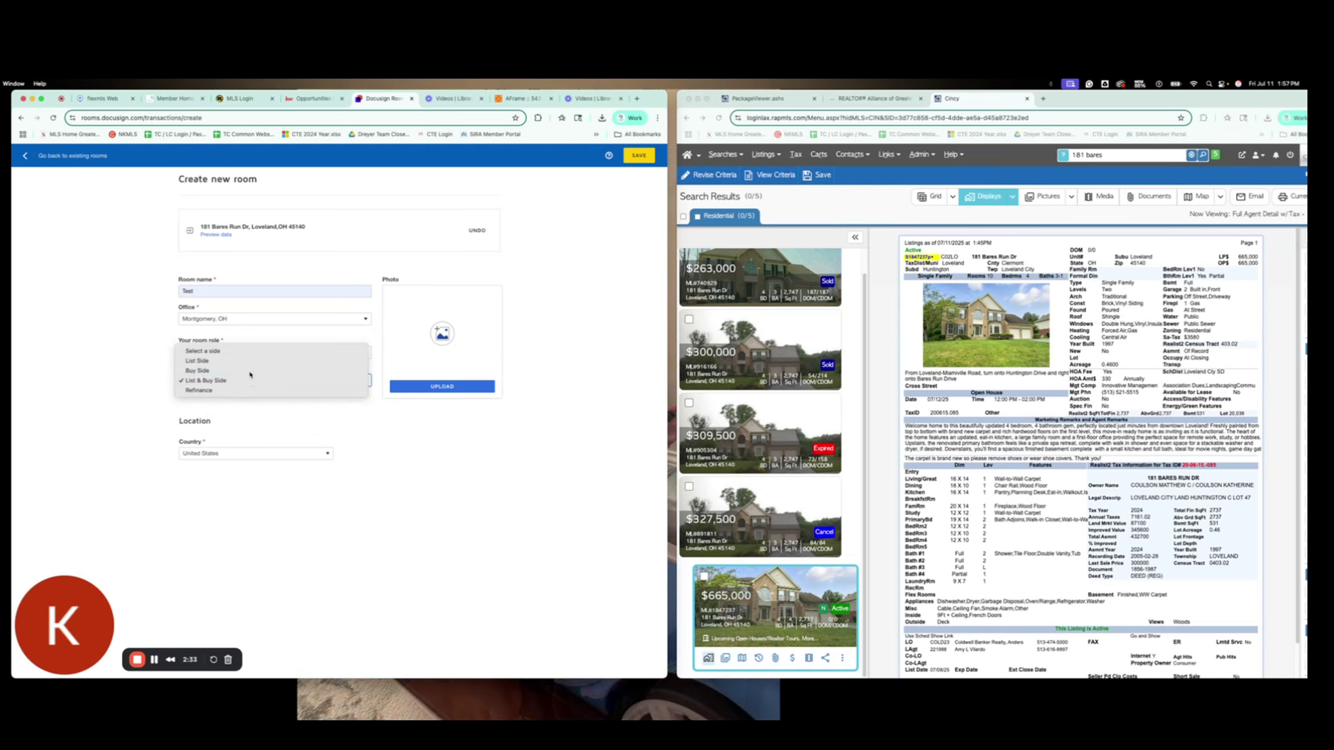
{"action": "left_click", "coordinate": [250, 371]}
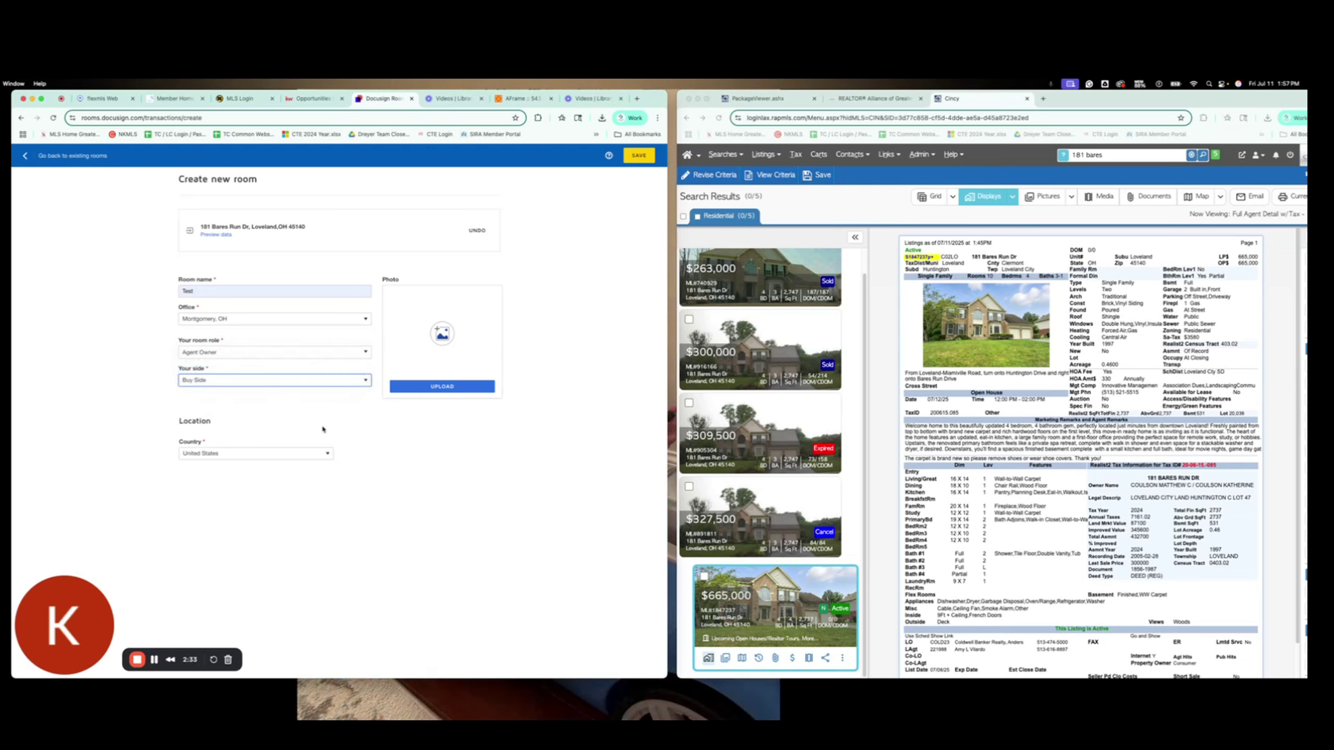
{"action": "left_click", "coordinate": [637, 160]}
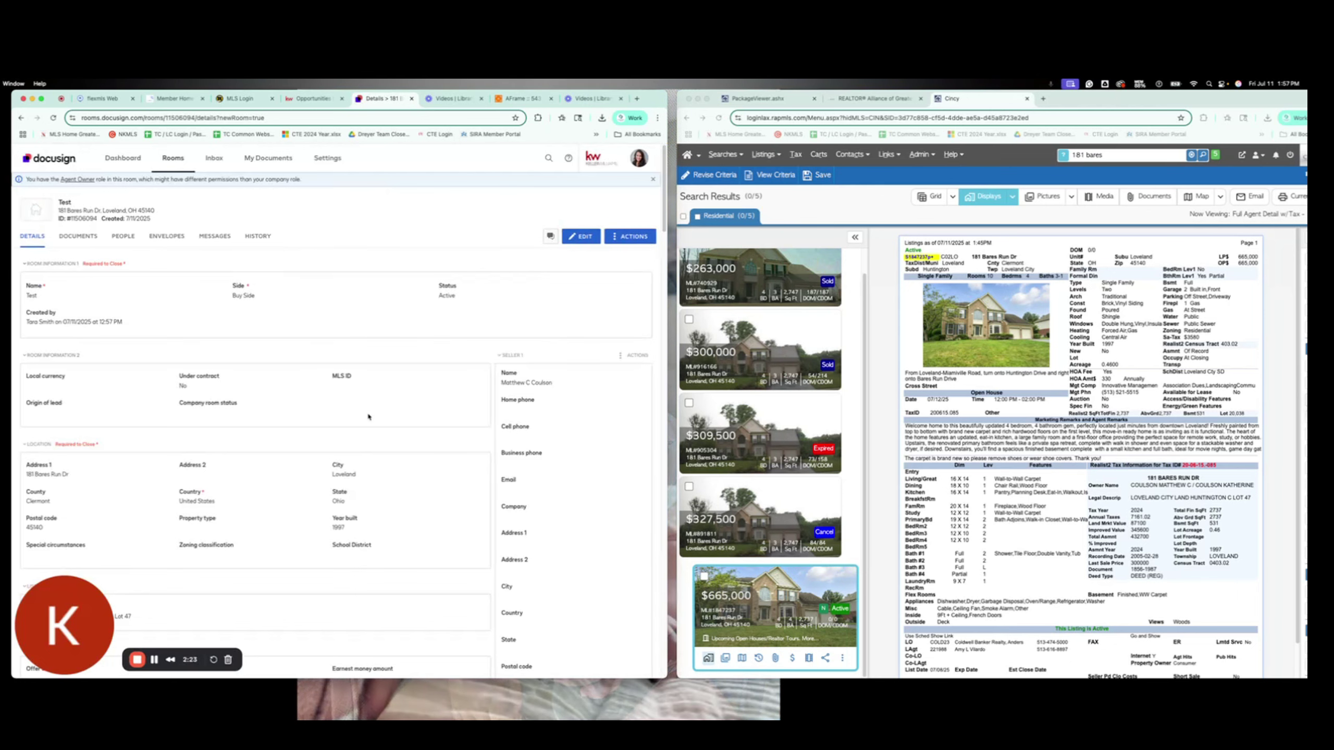
Step: Review the Test room's details in edit mode and resave them unchanged
{"action": "scroll", "coordinate": [367, 417], "scroll_direction": "down", "scroll_amount": 3}
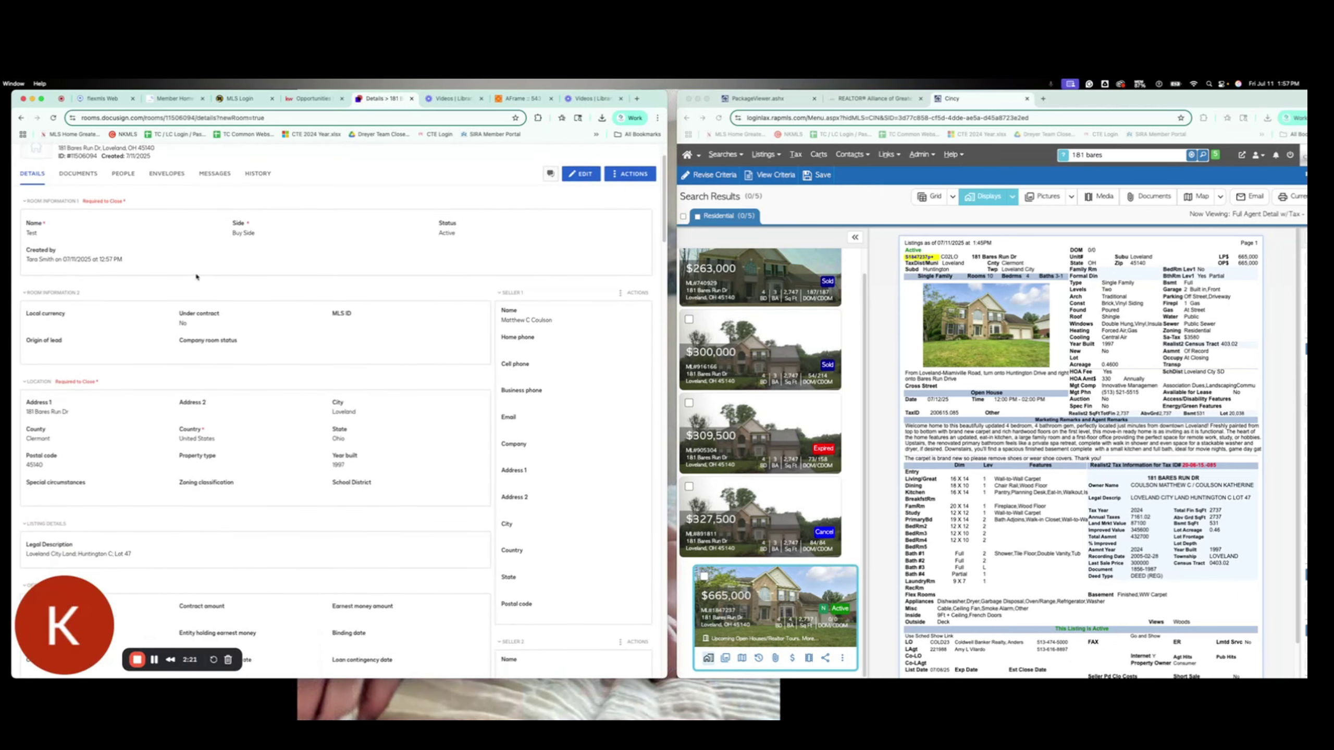
{"action": "scroll", "coordinate": [199, 368], "scroll_direction": "down", "scroll_amount": 4}
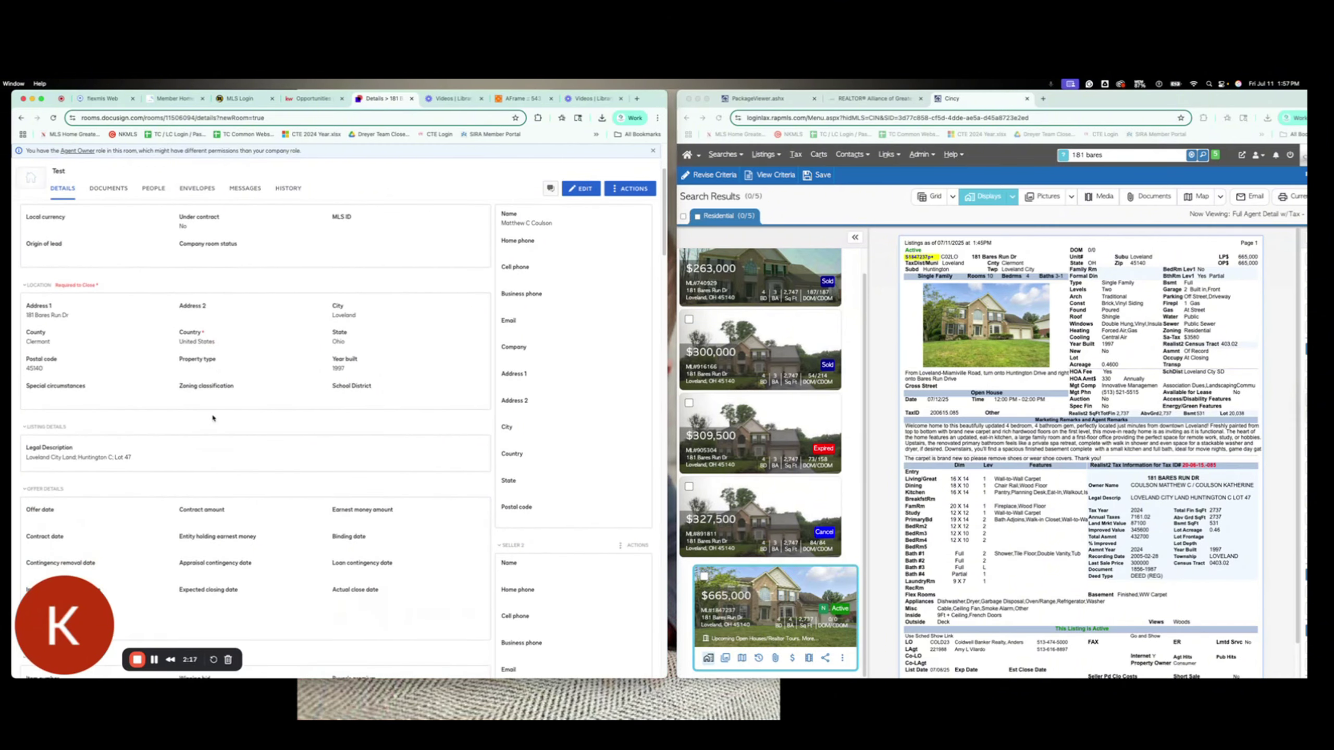
{"action": "scroll", "coordinate": [225, 416], "scroll_direction": "up", "scroll_amount": 2}
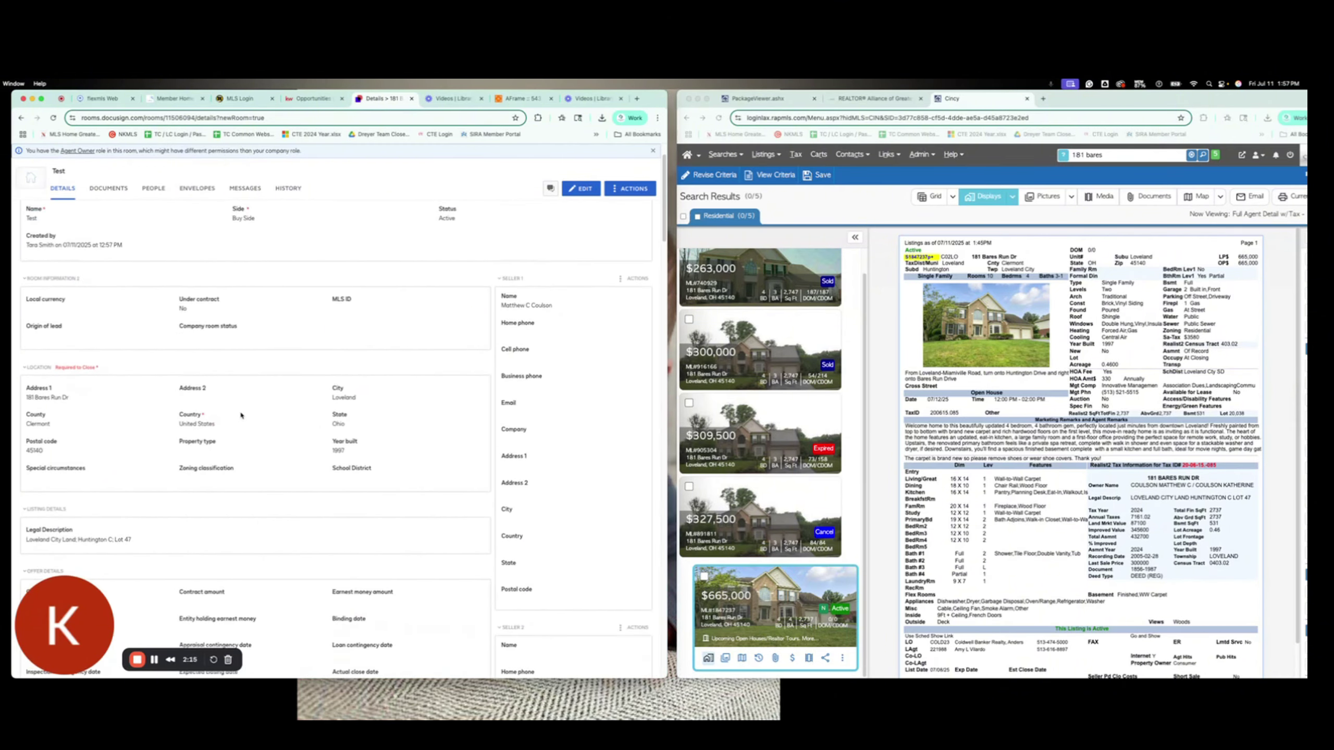
{"action": "left_click", "coordinate": [581, 189]}
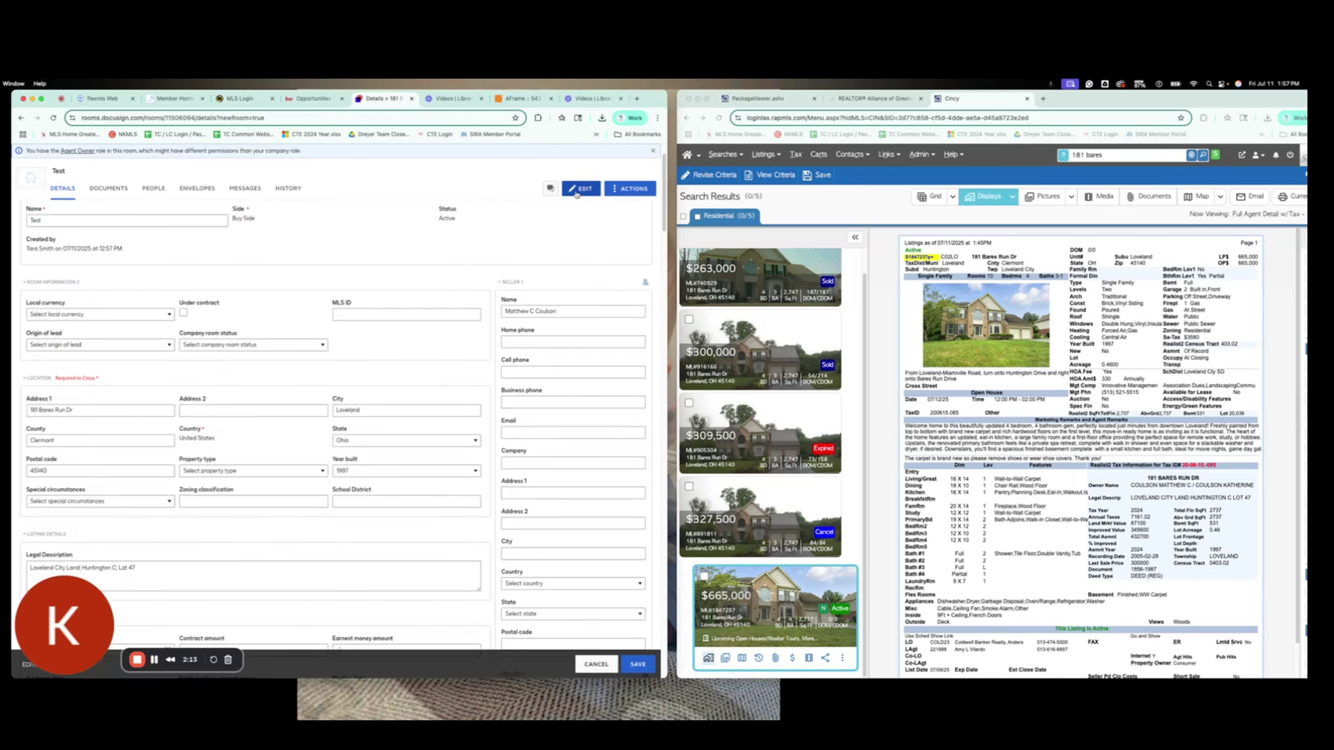
{"action": "scroll", "coordinate": [254, 439], "scroll_direction": "down", "scroll_amount": 5}
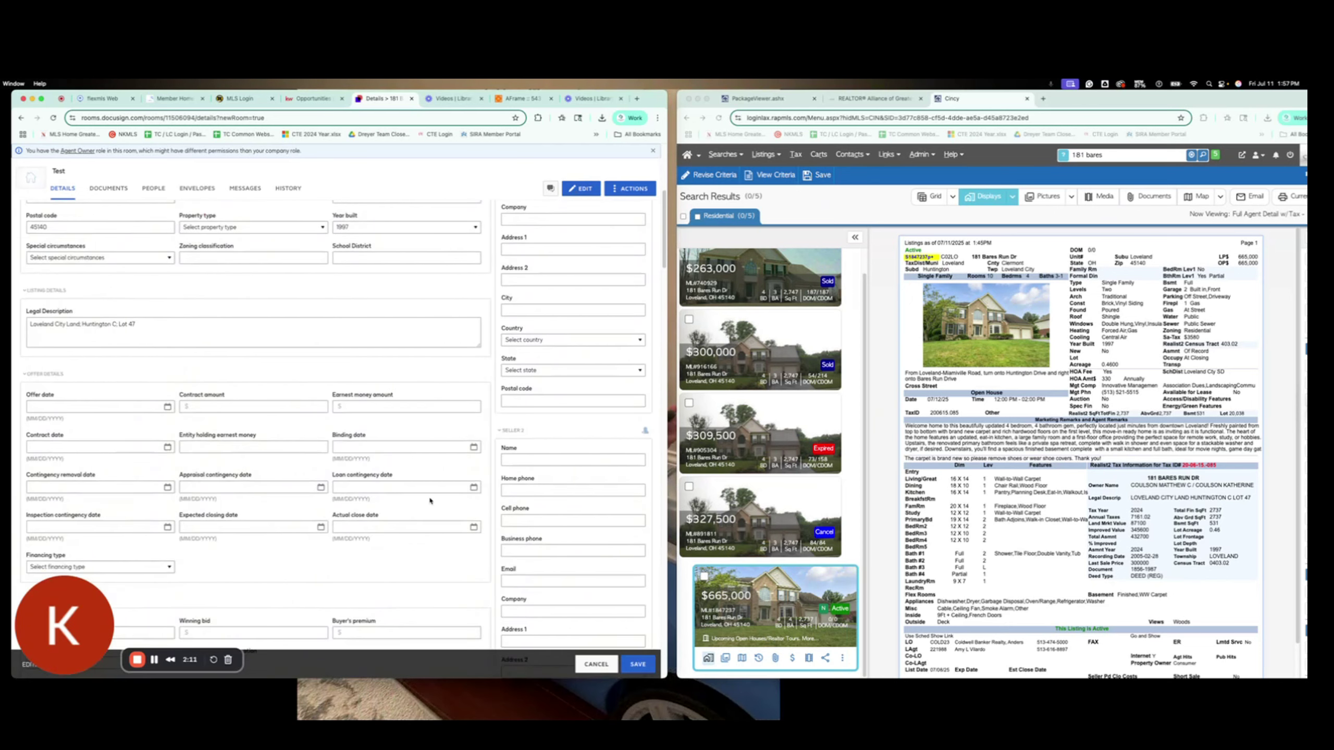
{"action": "scroll", "coordinate": [429, 501], "scroll_direction": "up", "scroll_amount": 4}
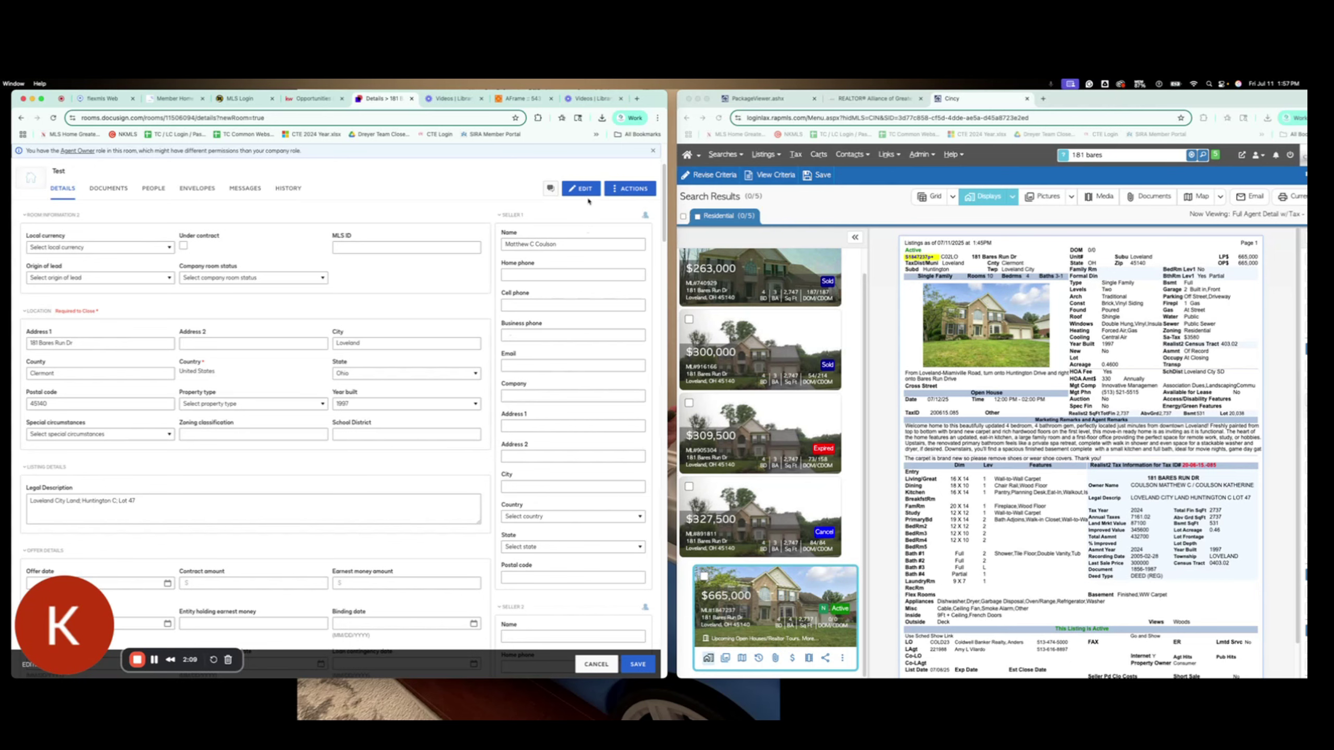
{"action": "left_click", "coordinate": [638, 663]}
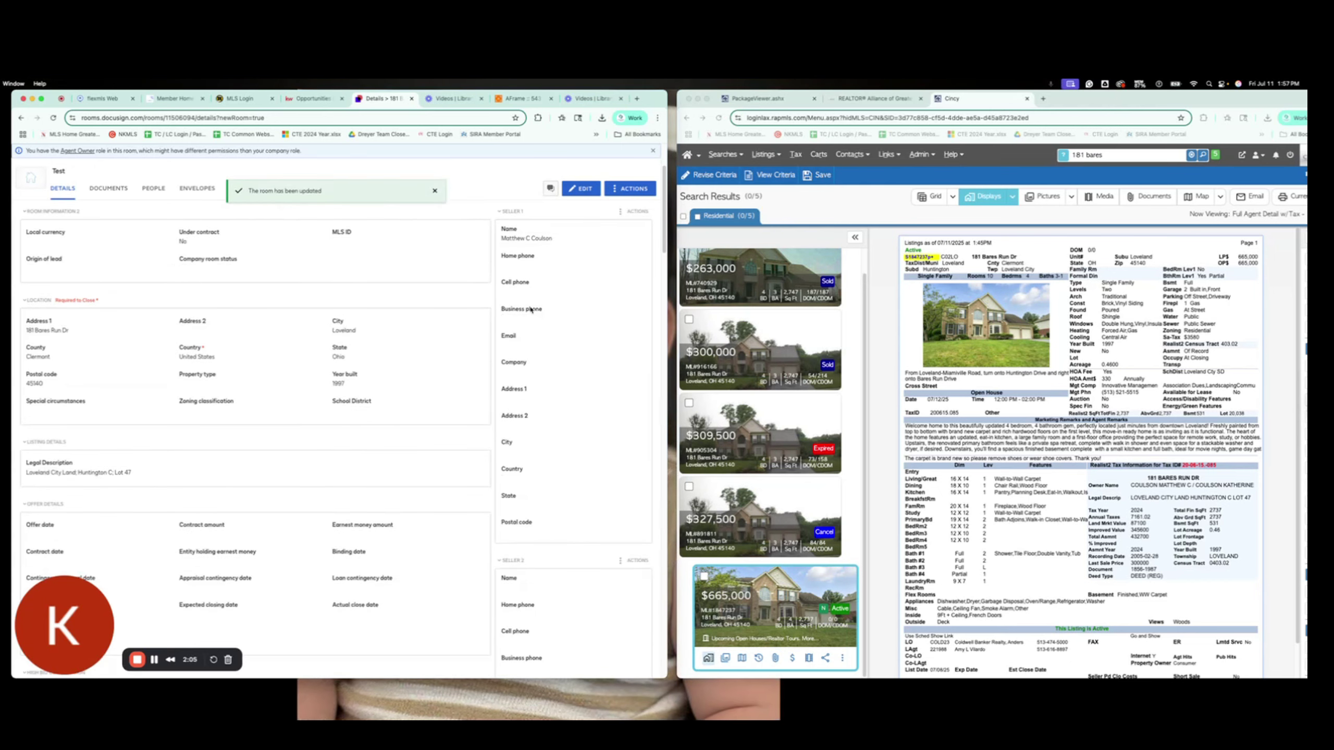
Step: Fill Buyer 1 using Fill from Contacts with the contact chosen from the Address Book
{"action": "scroll", "coordinate": [551, 359], "scroll_direction": "down", "scroll_amount": 10}
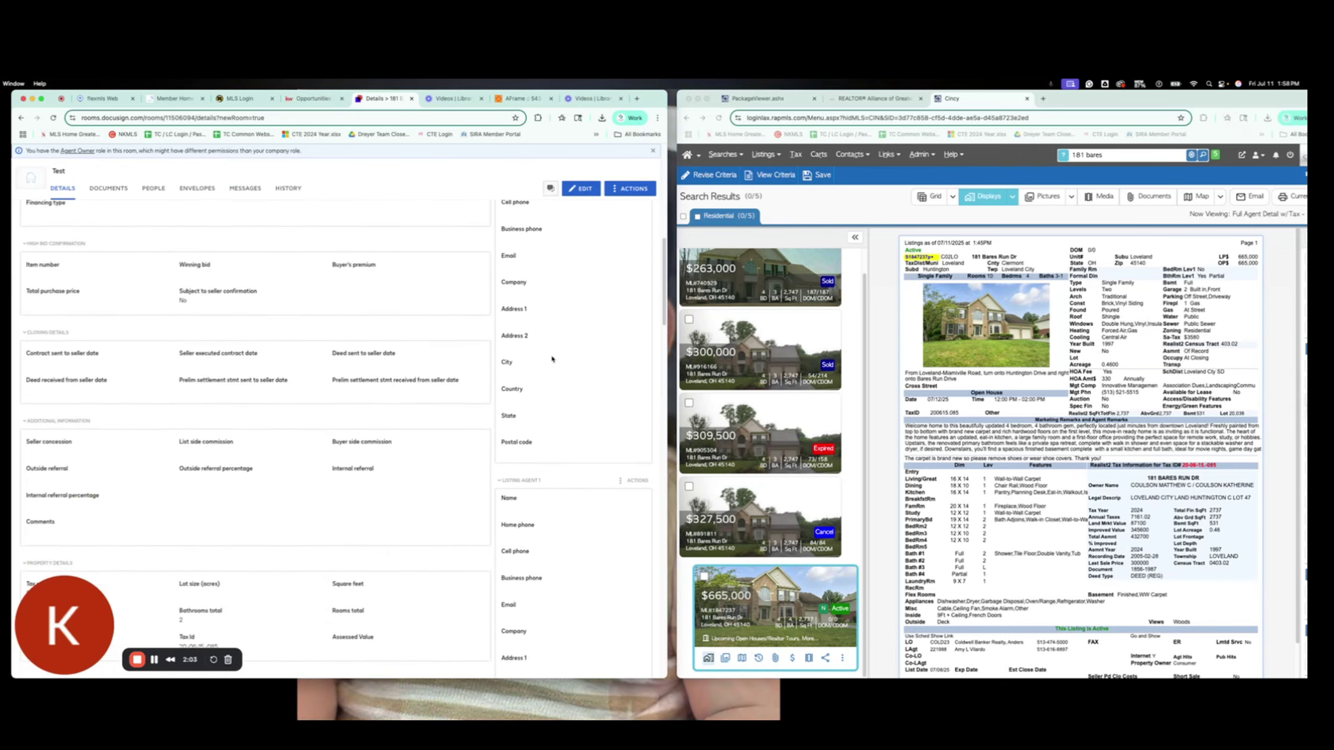
{"action": "scroll", "coordinate": [551, 359], "scroll_direction": "down", "scroll_amount": 4}
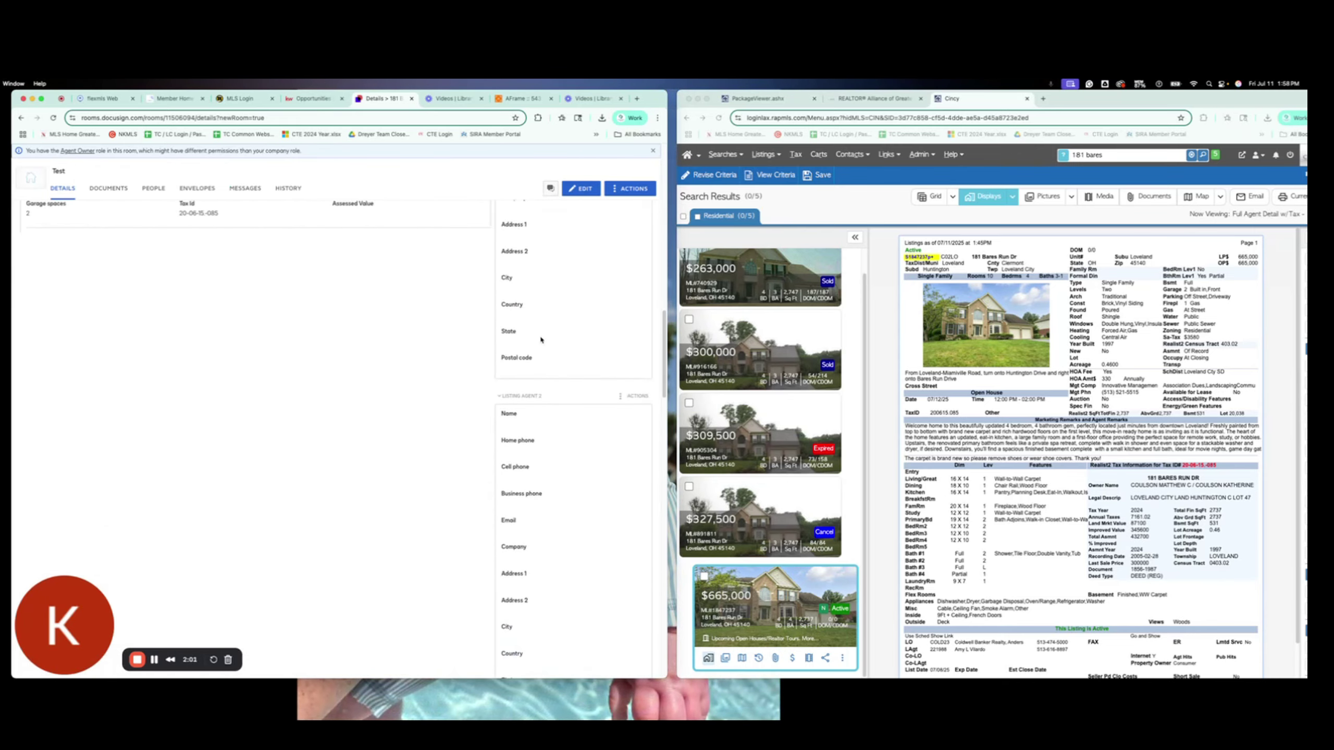
{"action": "scroll", "coordinate": [541, 340], "scroll_direction": "down", "scroll_amount": 5}
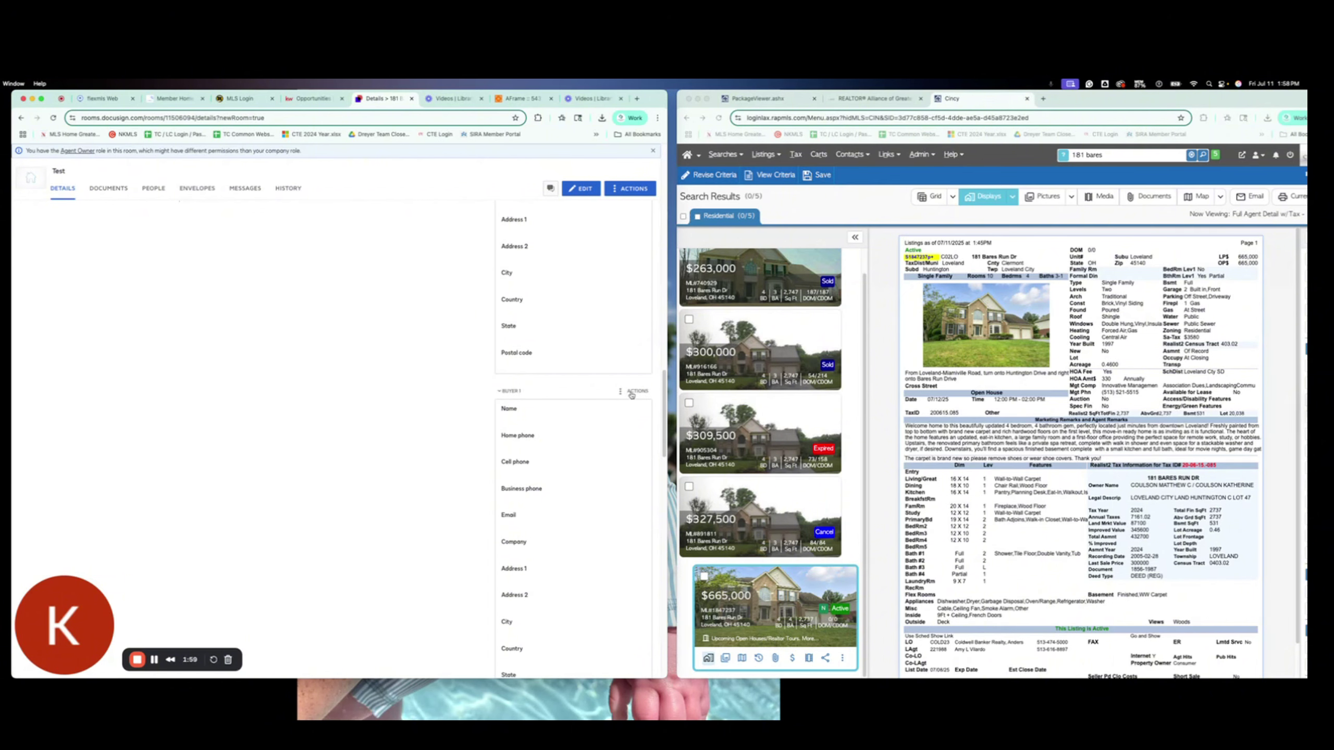
{"action": "left_click", "coordinate": [631, 395]}
{"action": "left_click", "coordinate": [622, 421]}
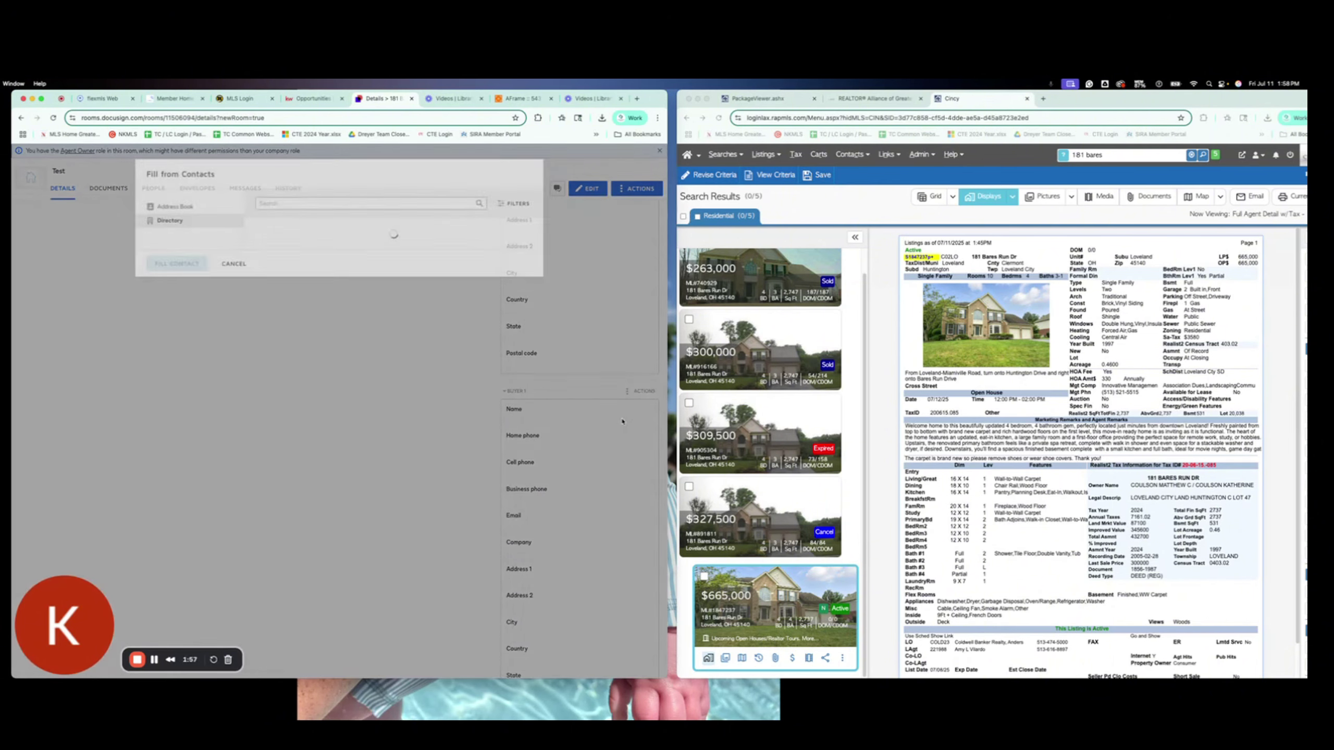
{"action": "left_click", "coordinate": [185, 206]}
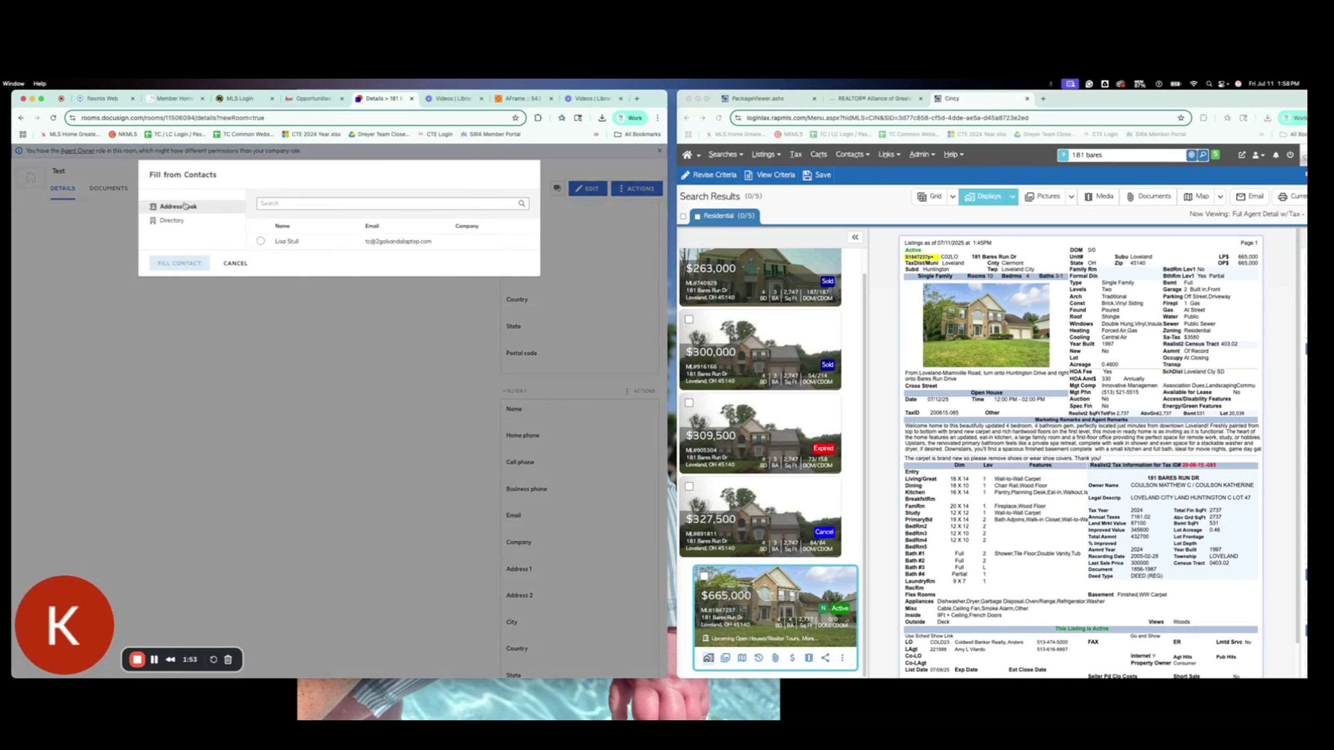
{"action": "left_click", "coordinate": [261, 242]}
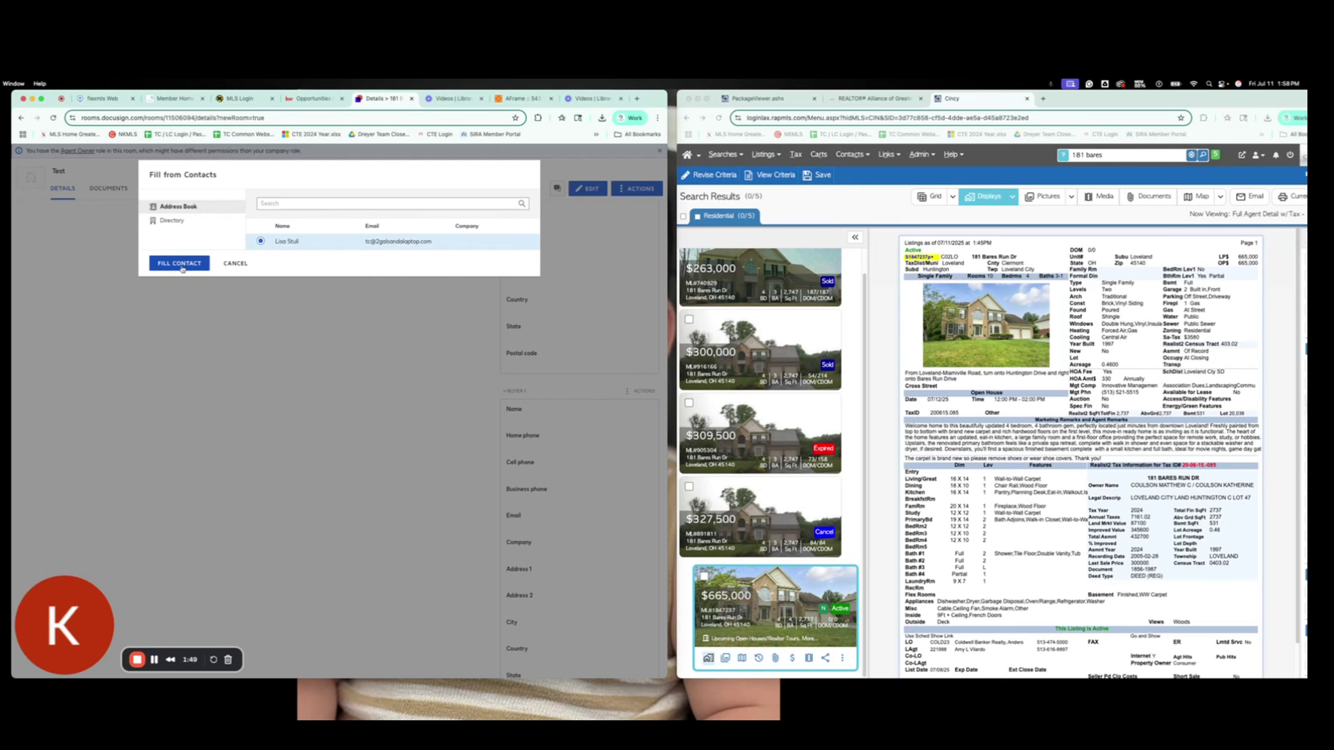
{"action": "left_click", "coordinate": [179, 264]}
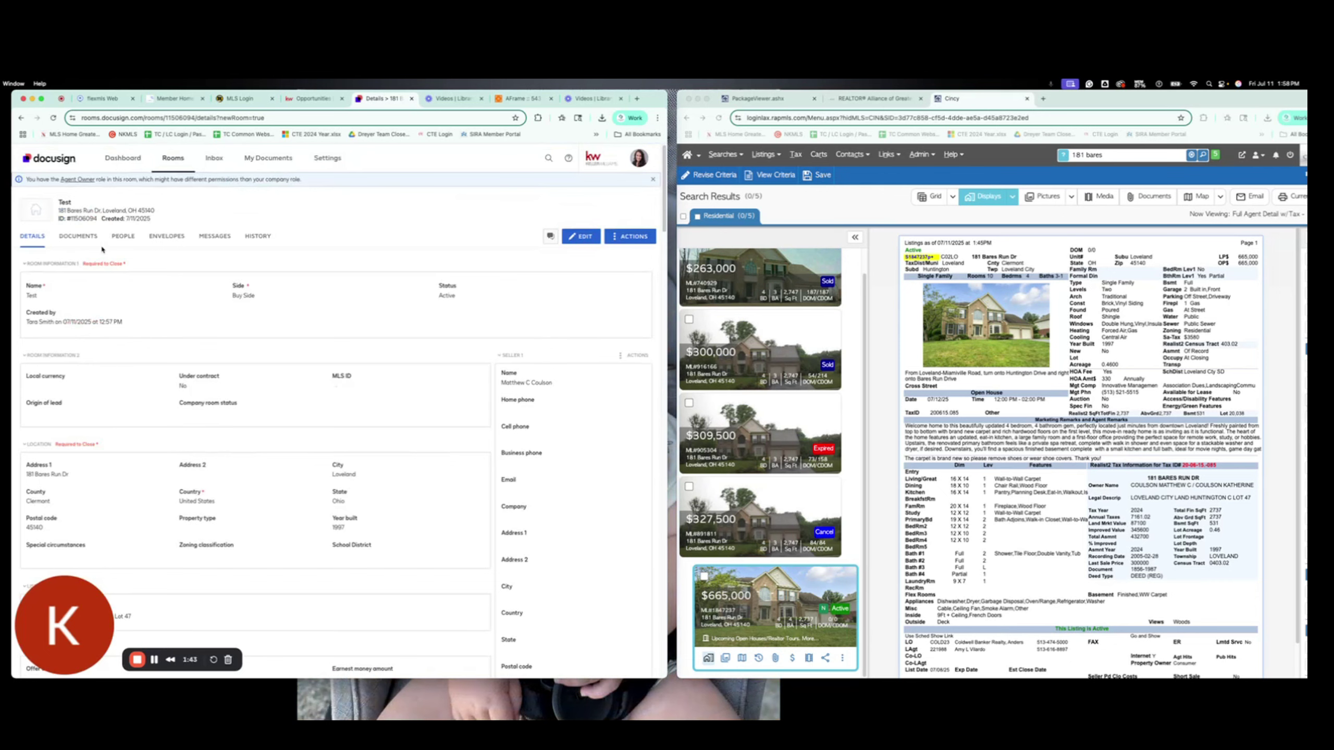
Step: Add the OH Buyer DocuSign Forms packet, excluding the APHW Data Collection and Secure24 opt-in forms
{"action": "left_click", "coordinate": [77, 236]}
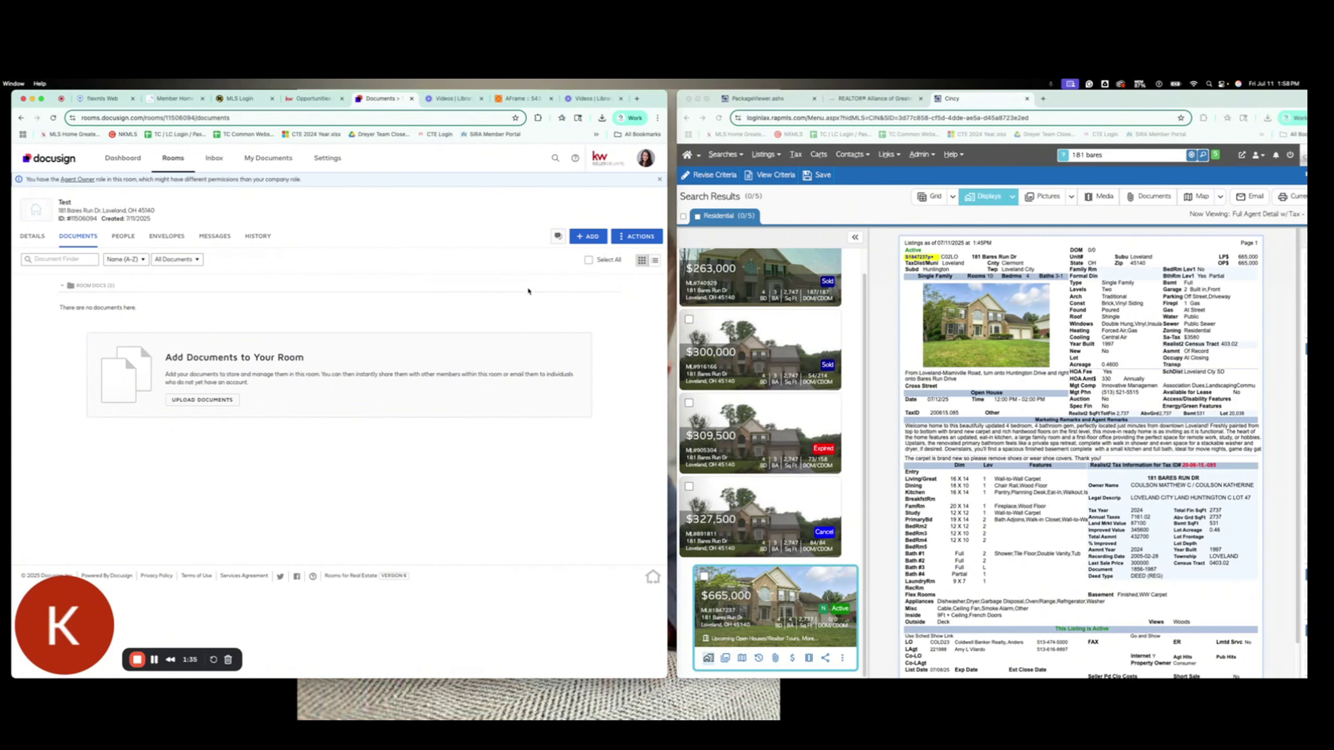
{"action": "left_click", "coordinate": [588, 237]}
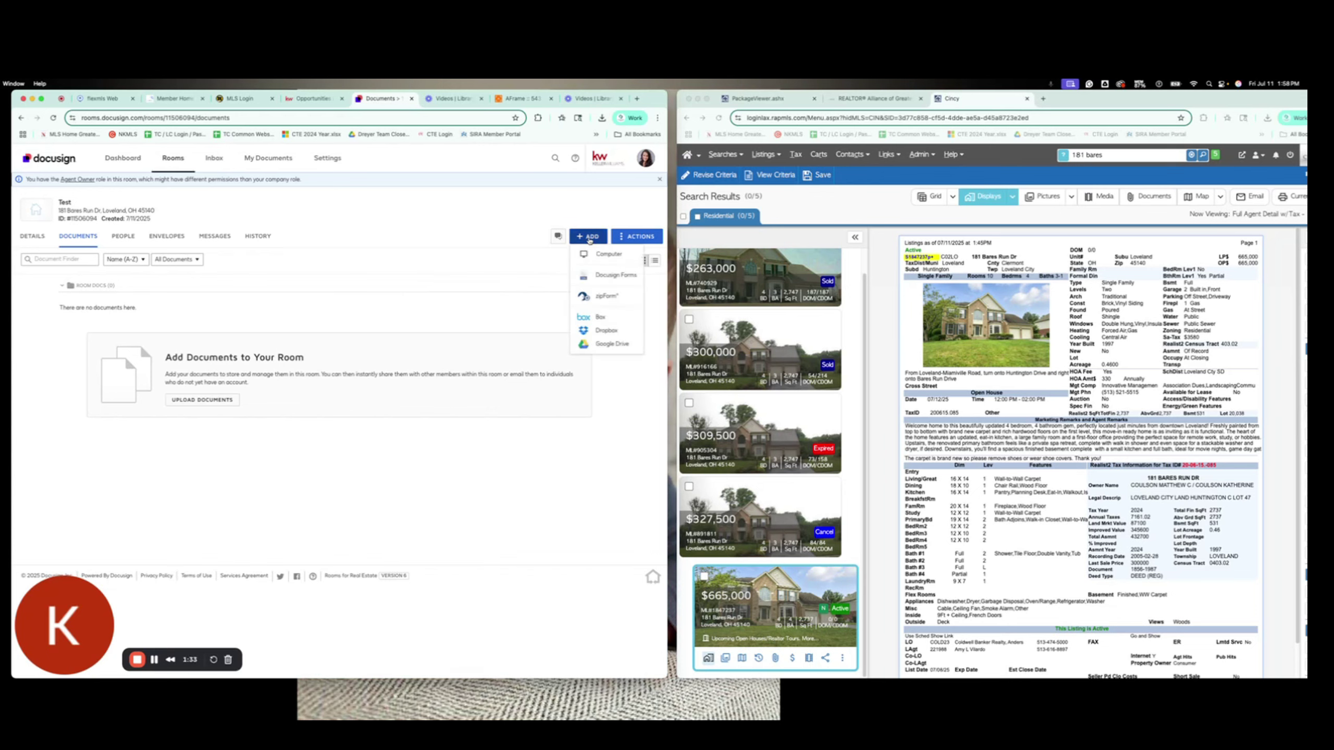
{"action": "left_click", "coordinate": [599, 277]}
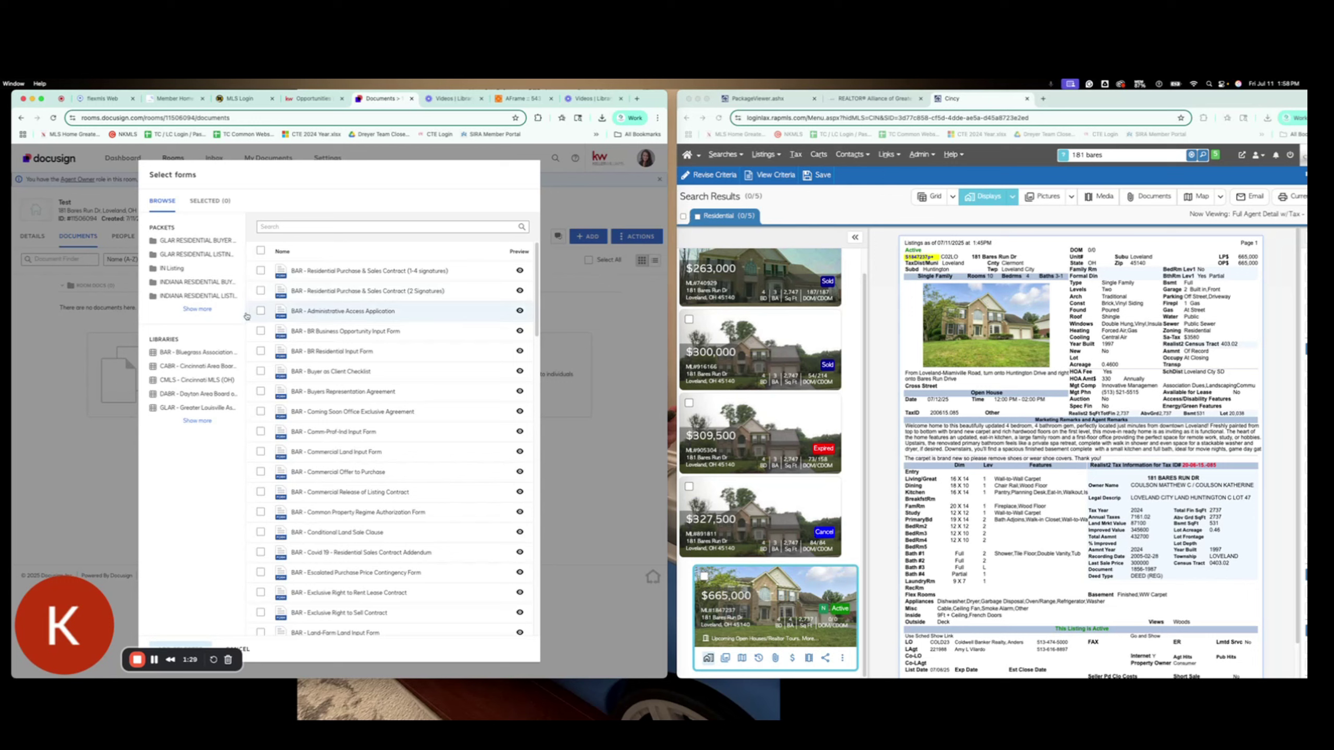
{"action": "left_click", "coordinate": [197, 310]}
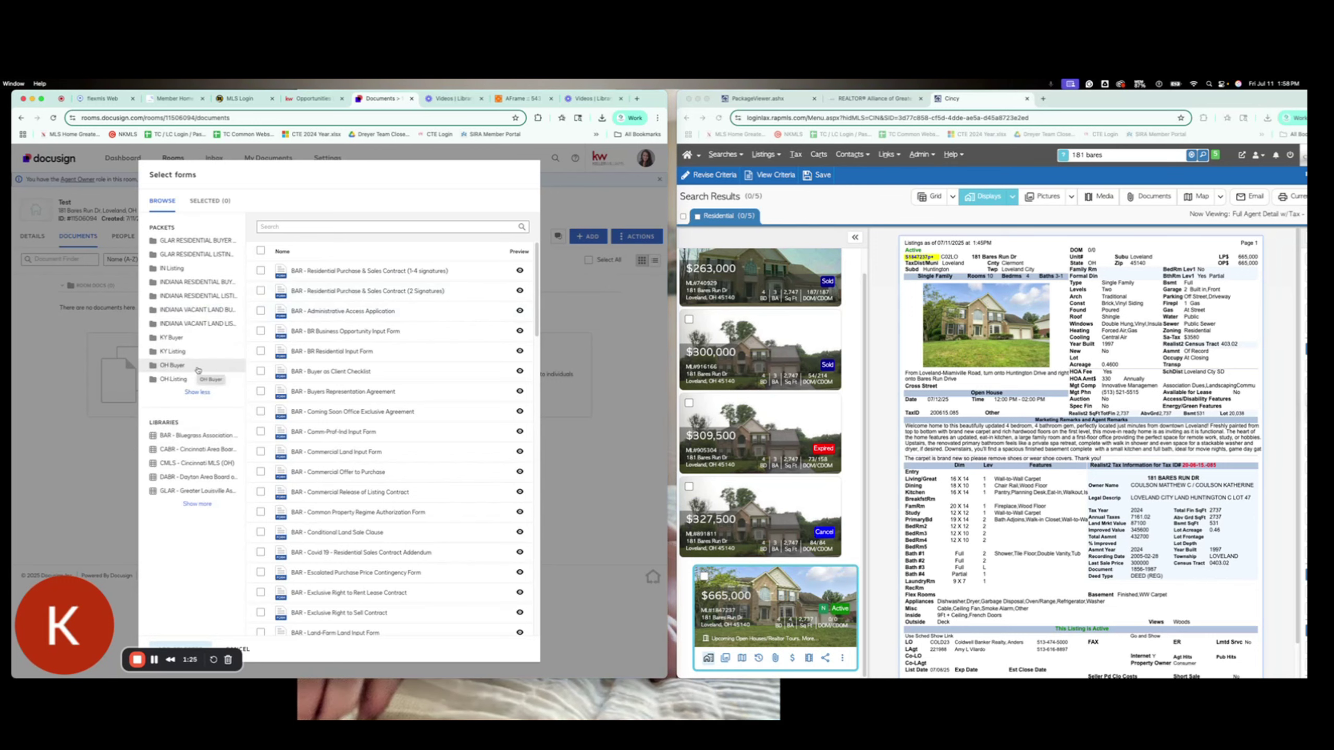
{"action": "left_click", "coordinate": [198, 370]}
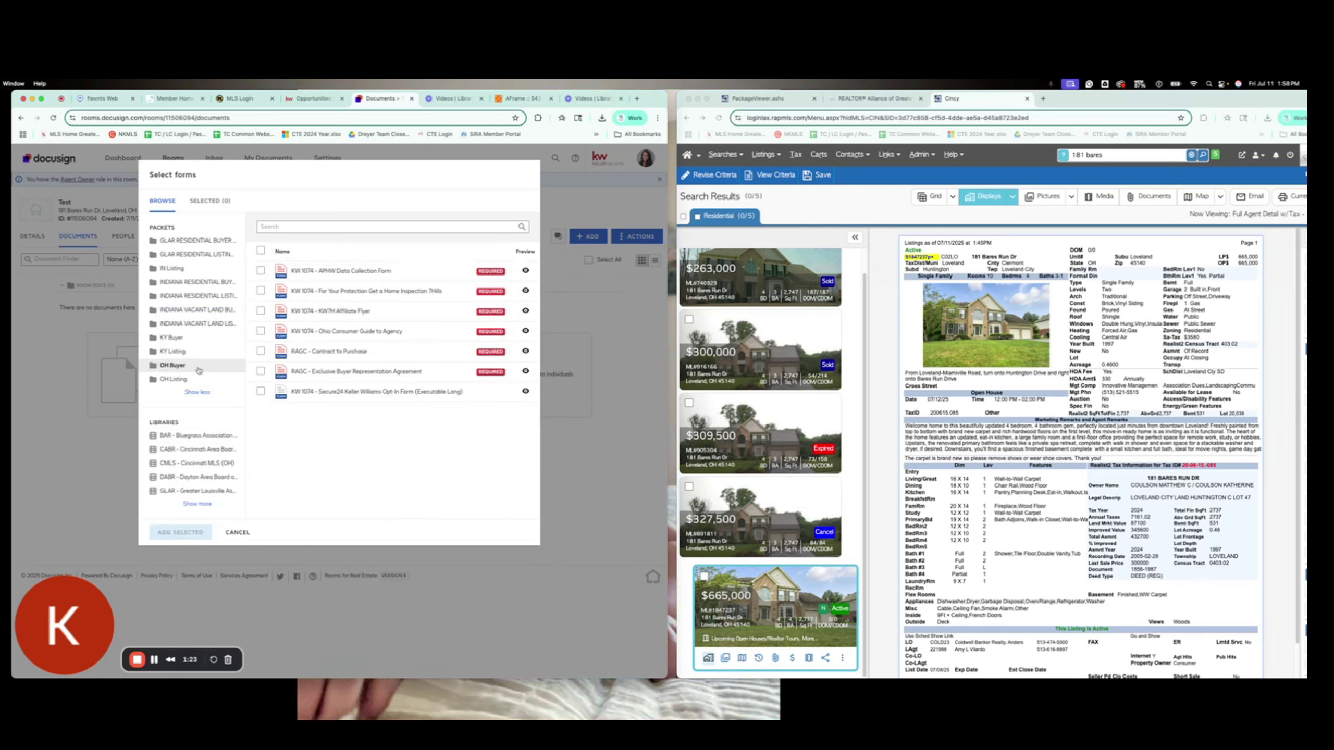
{"action": "left_click", "coordinate": [260, 250]}
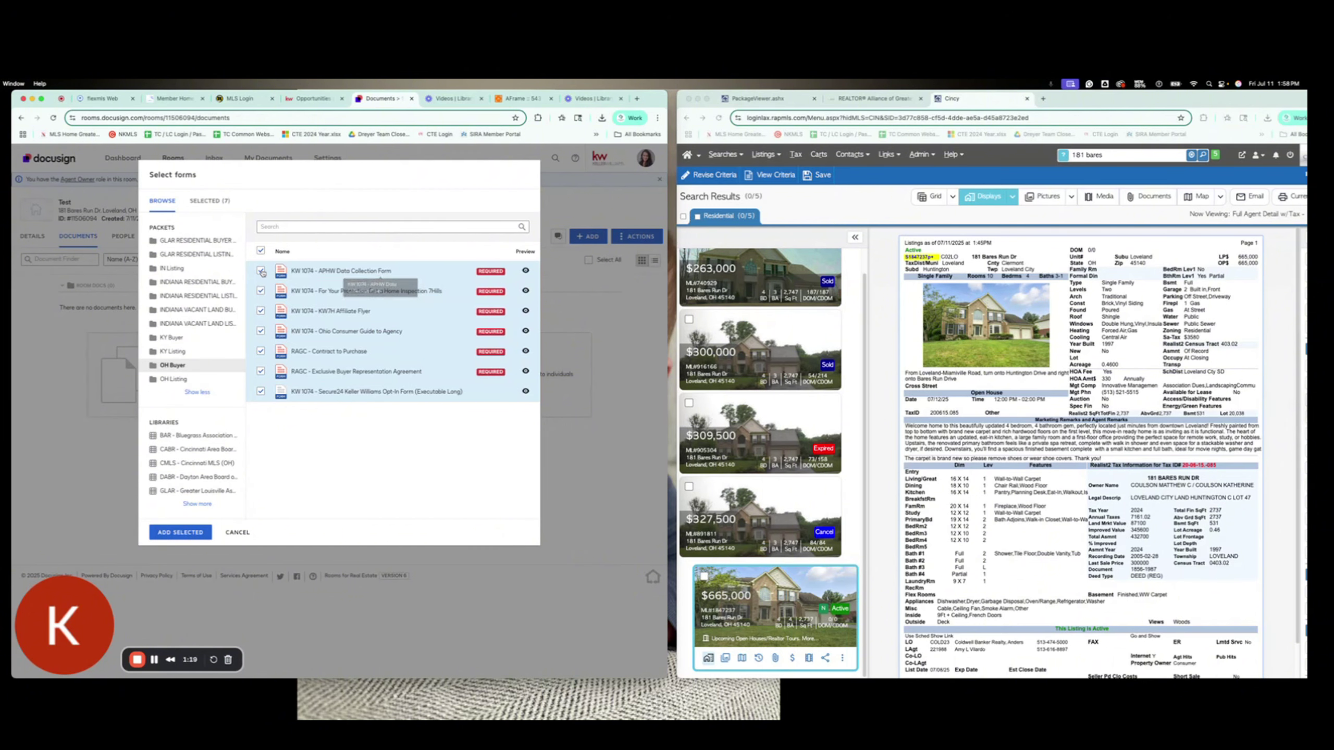
{"action": "left_click", "coordinate": [386, 274]}
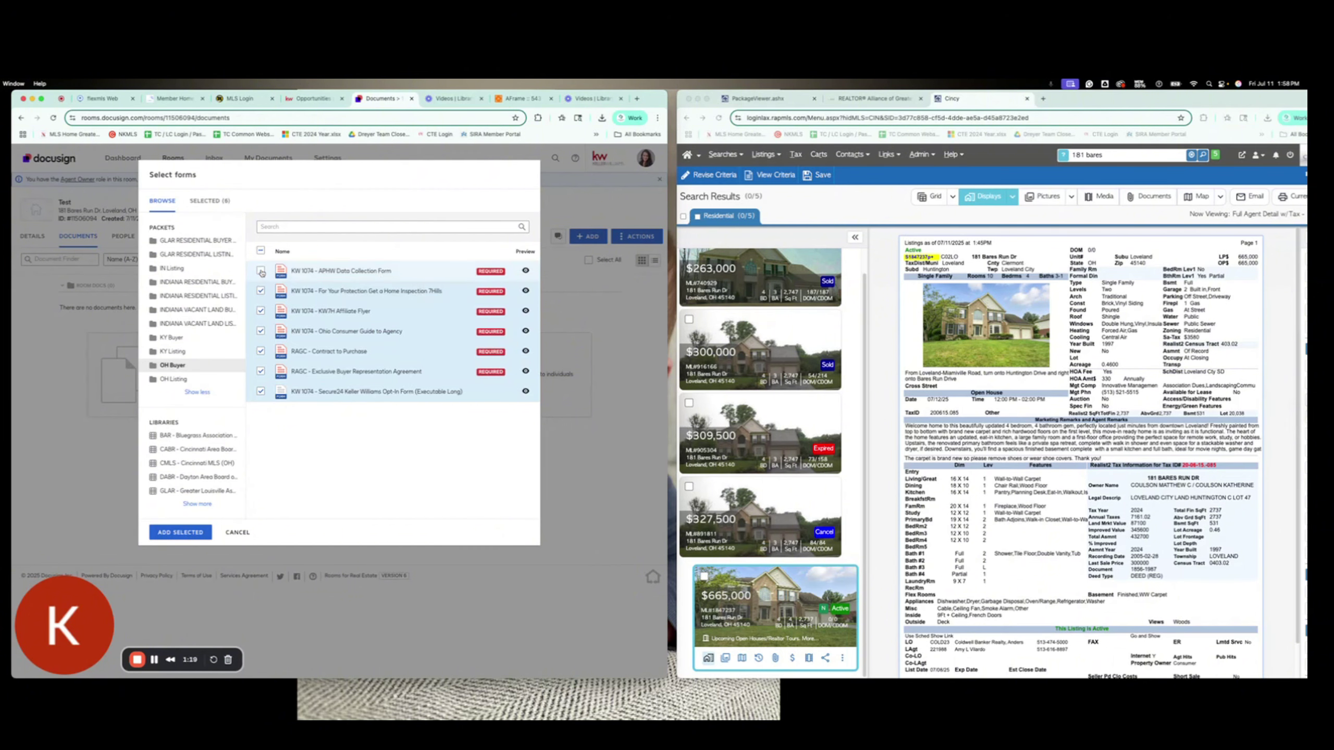
{"action": "left_click", "coordinate": [261, 392]}
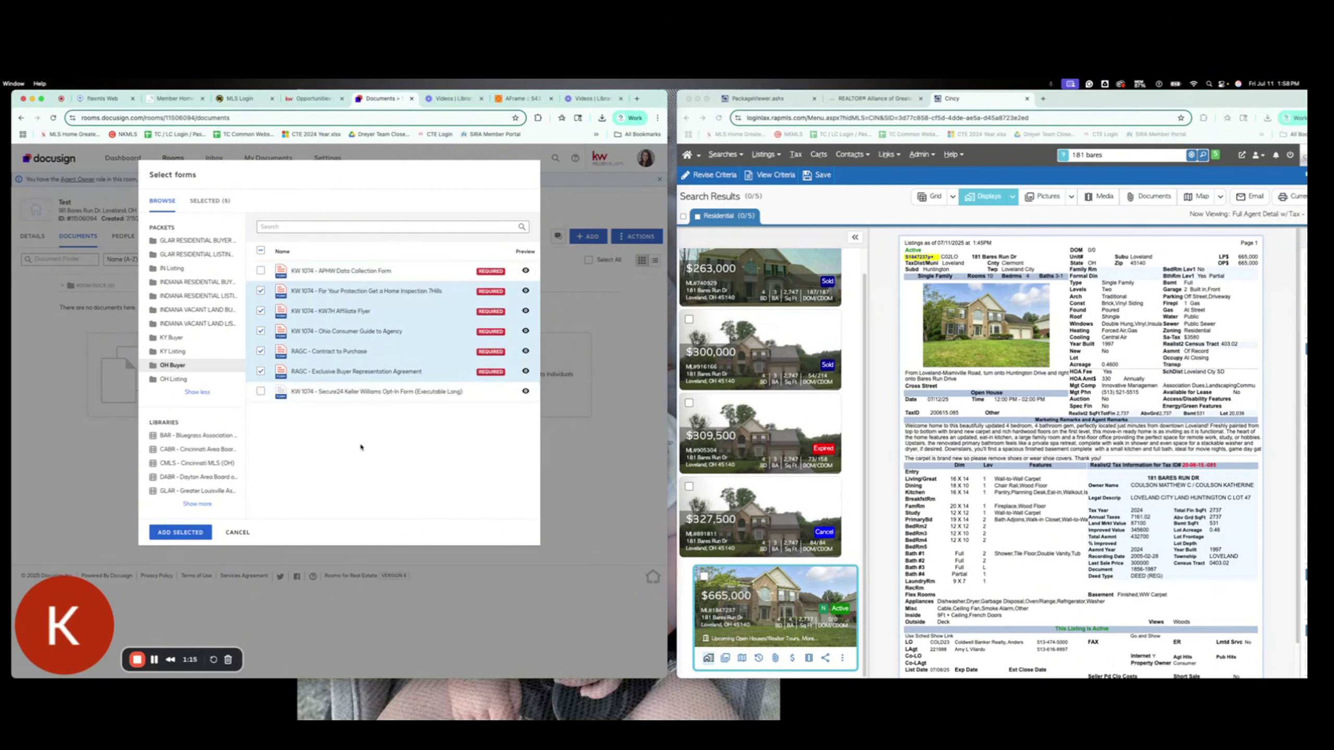
{"action": "left_click", "coordinate": [180, 532]}
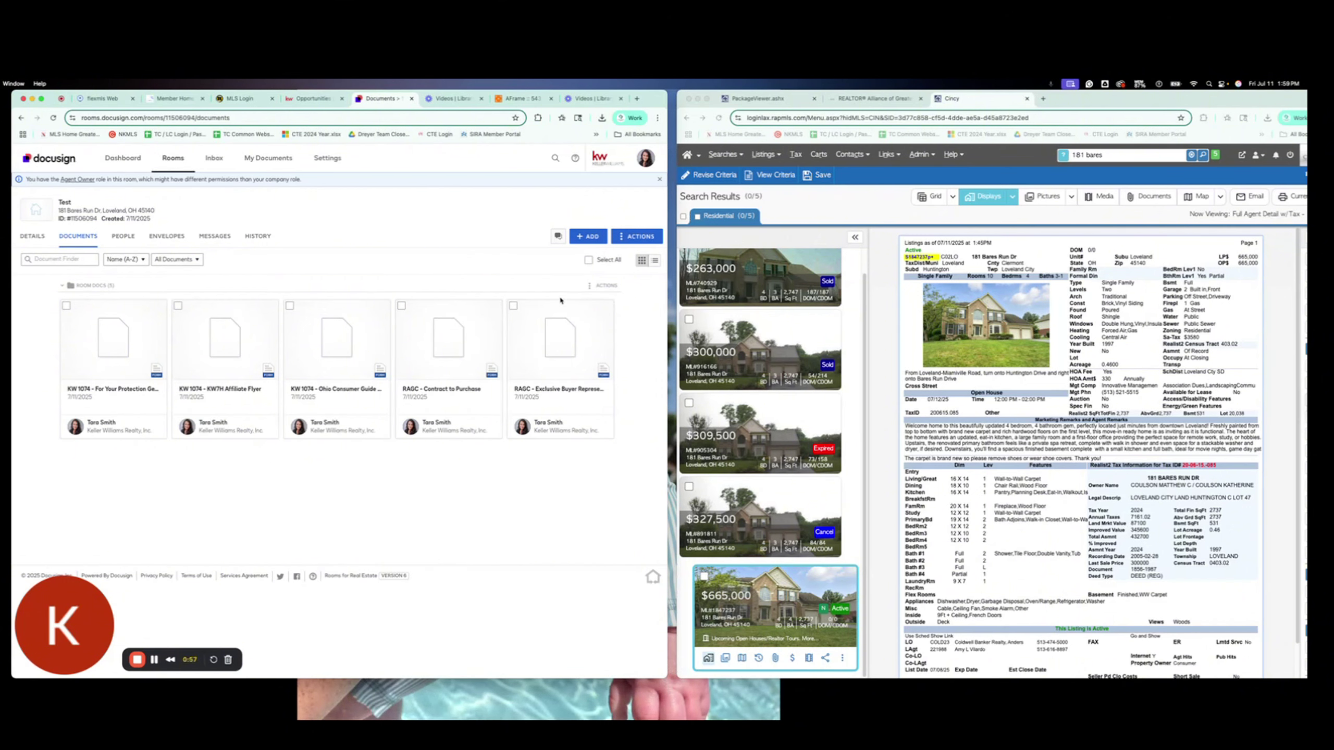
{"action": "left_click", "coordinate": [588, 236]}
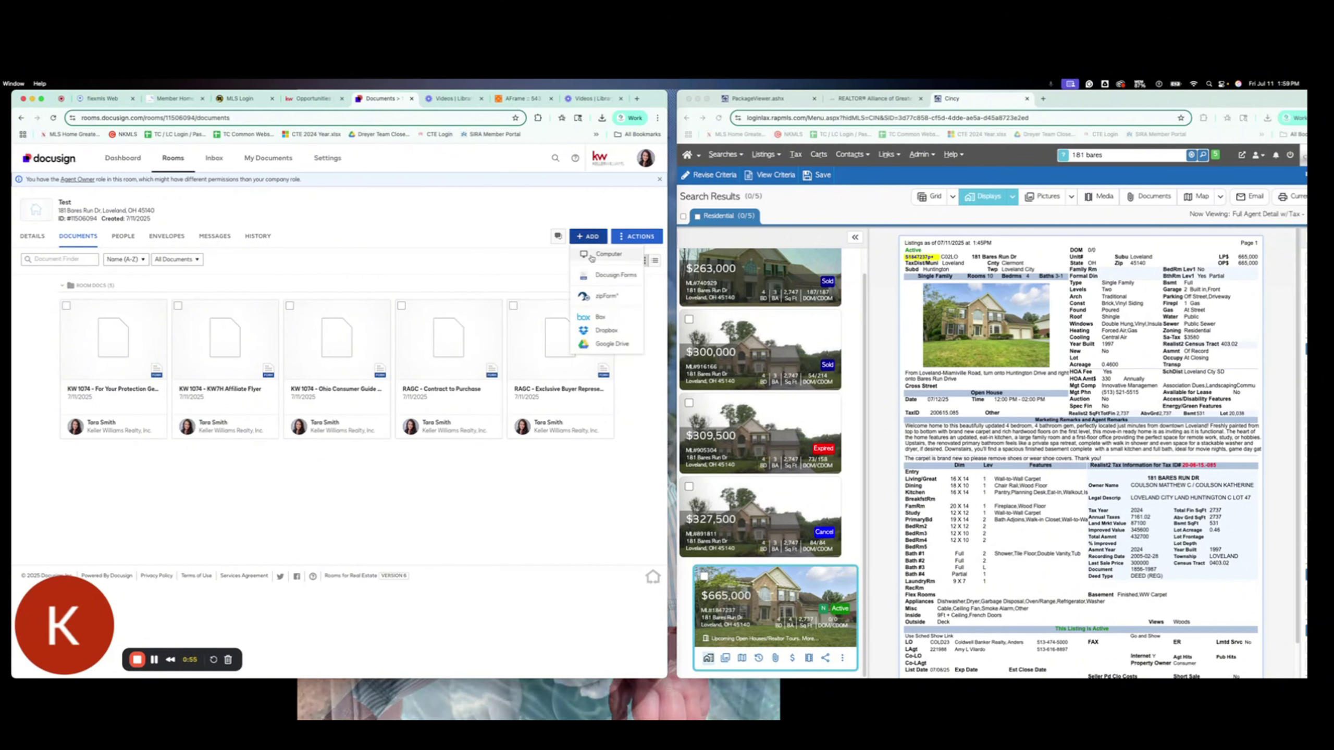
{"action": "left_click", "coordinate": [592, 256]}
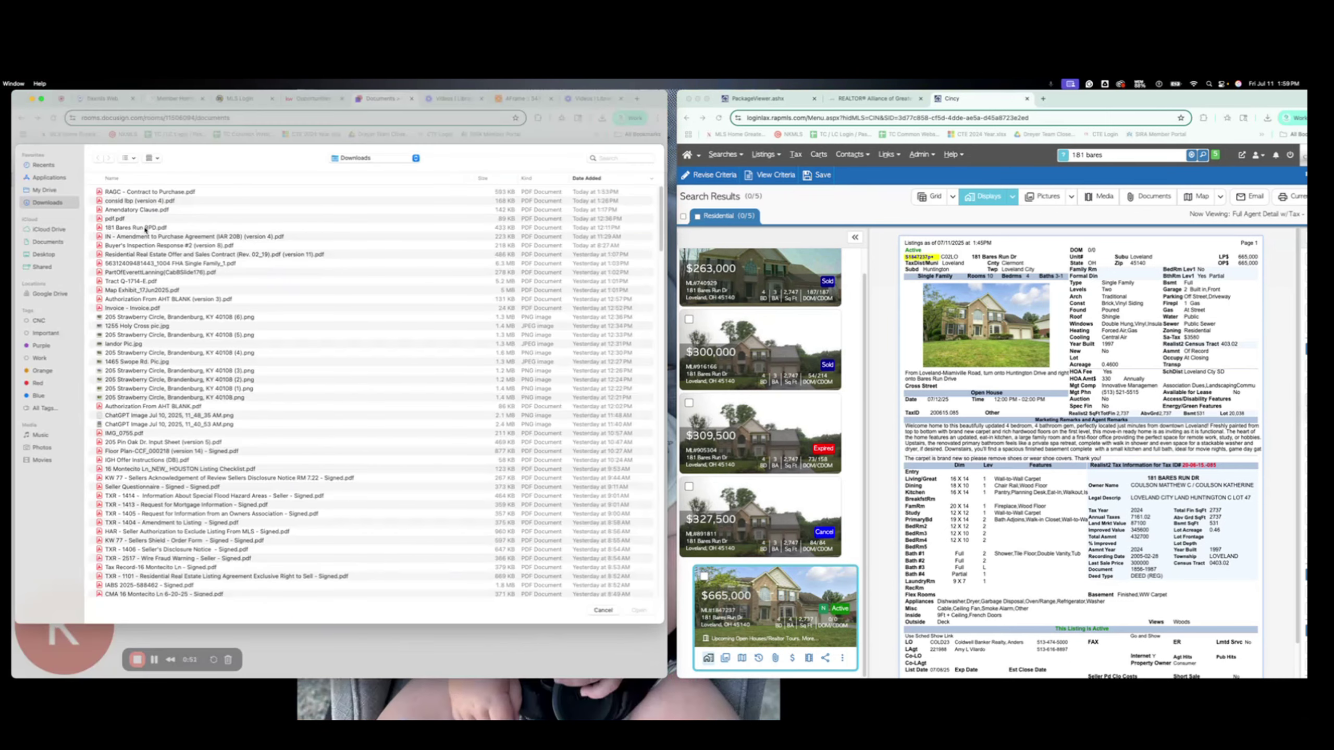
{"action": "left_click", "coordinate": [144, 228]}
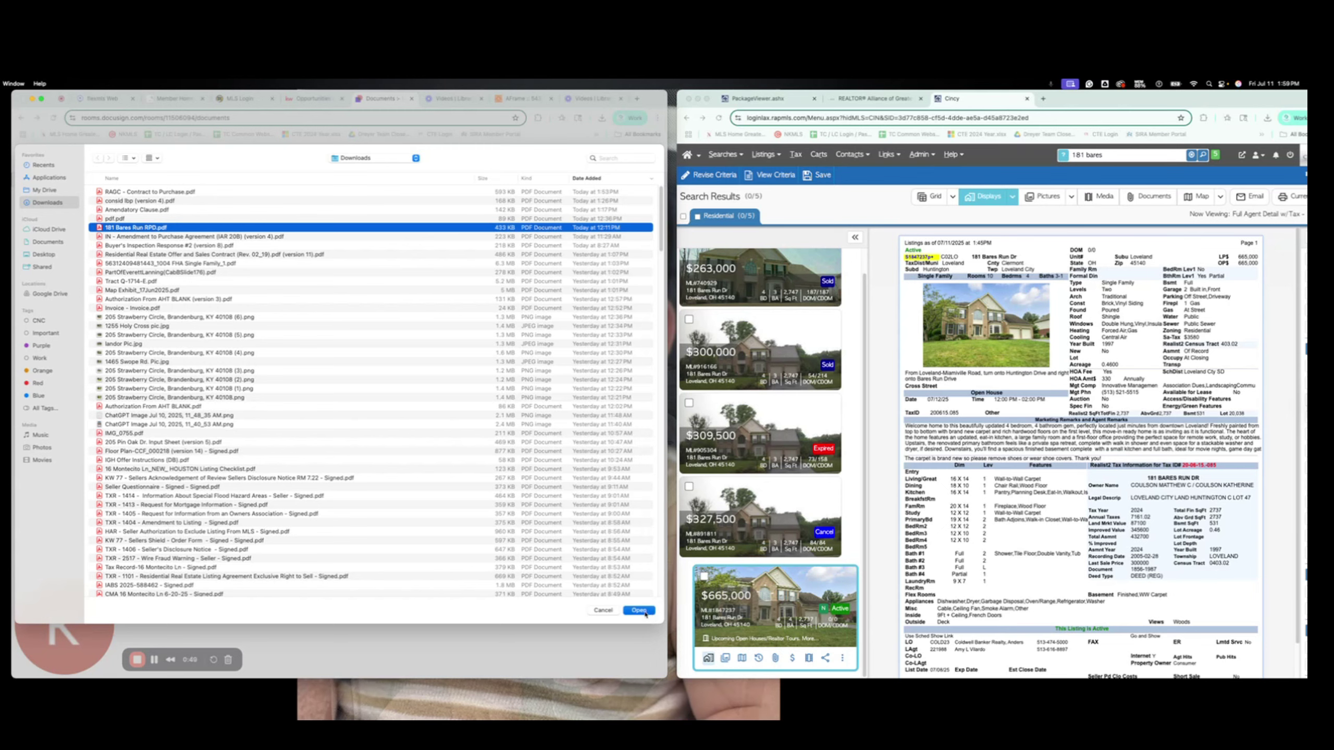
{"action": "left_click", "coordinate": [644, 612]}
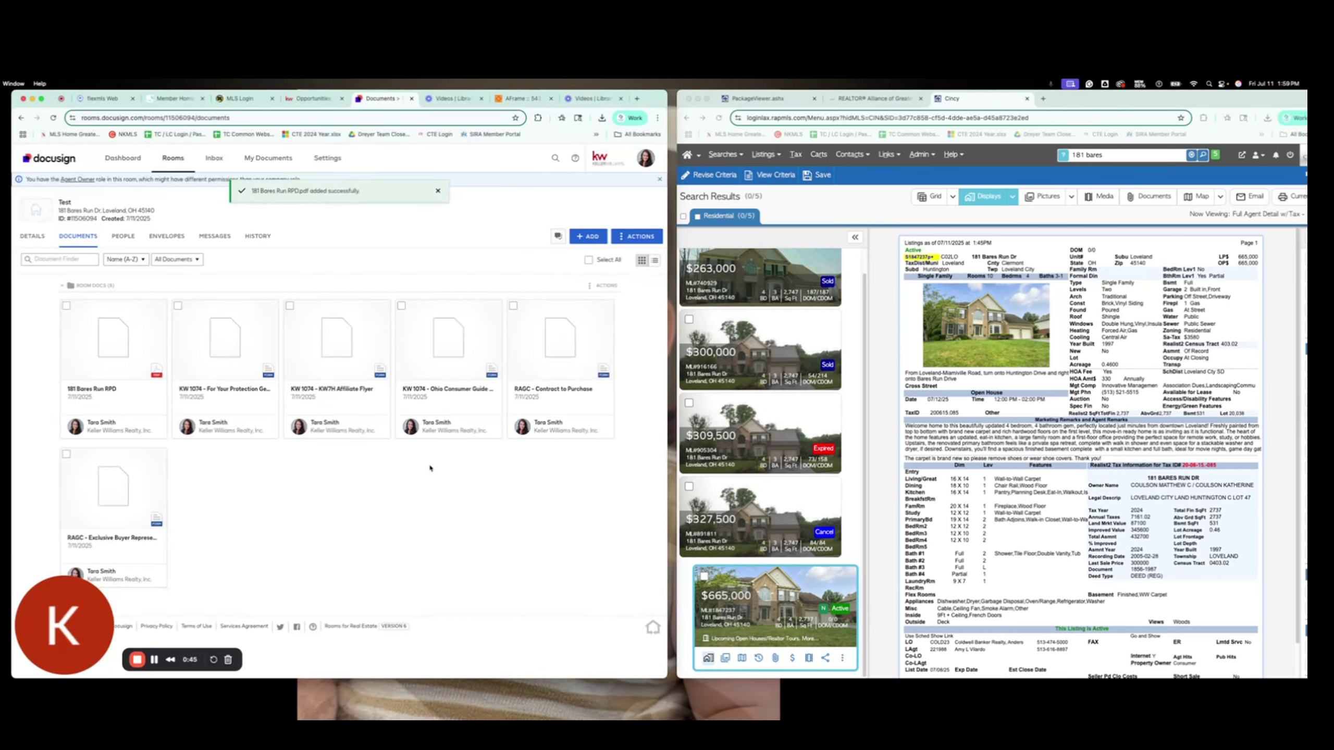
Step: Upload pdf.pdf from the computer as a second document
{"action": "left_click", "coordinate": [587, 236]}
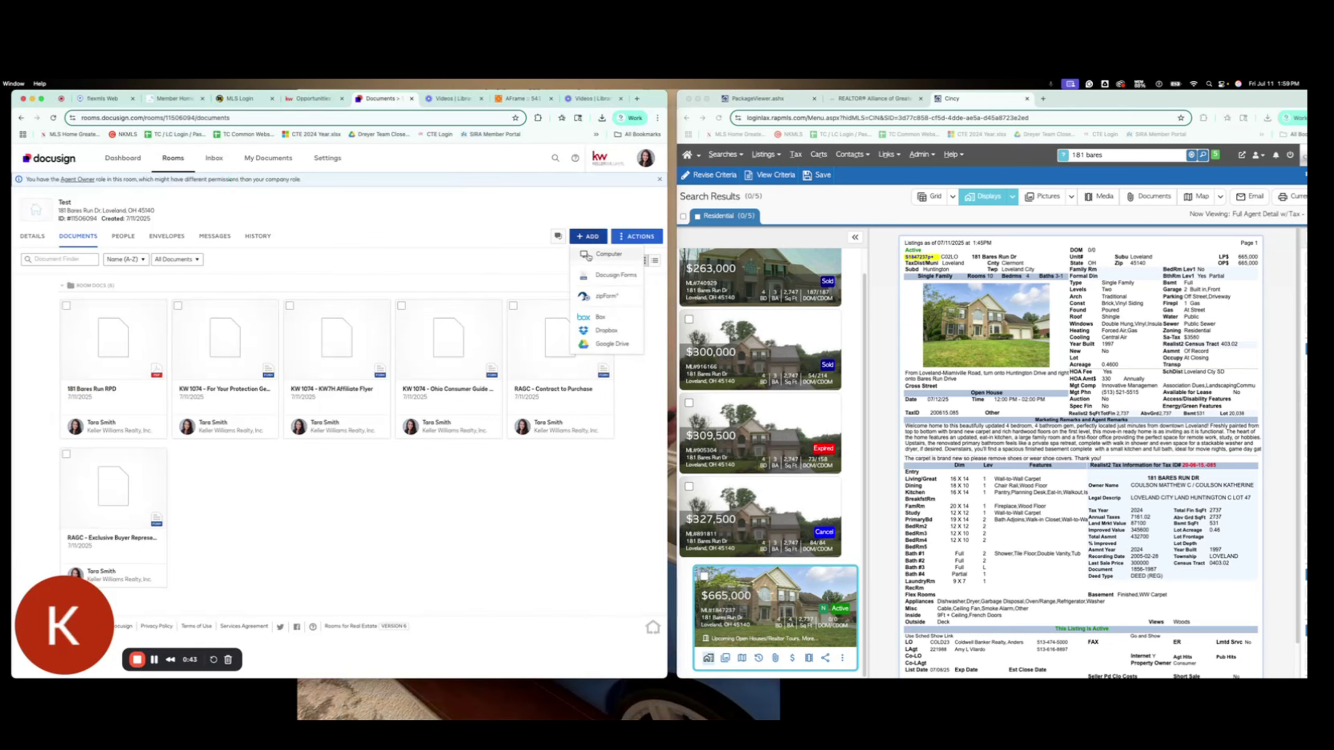
{"action": "left_click", "coordinate": [589, 257]}
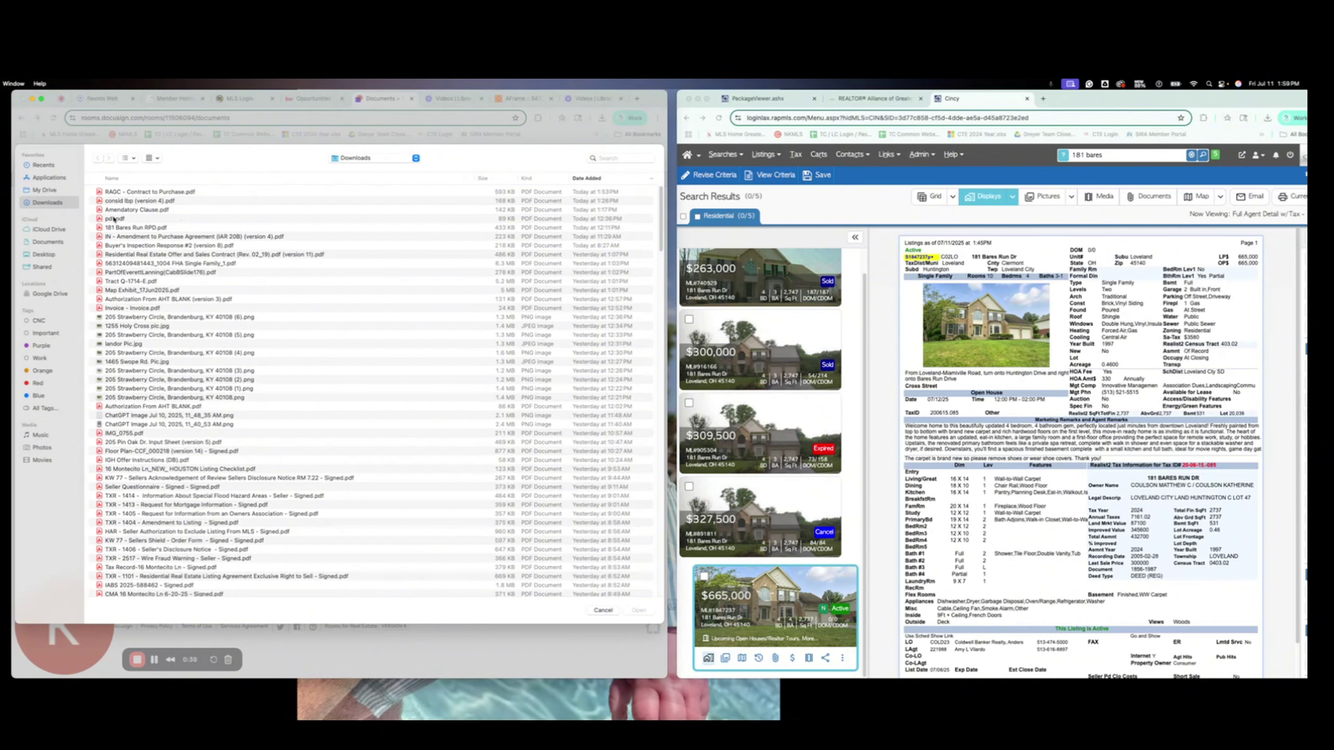
{"action": "left_click", "coordinate": [149, 219]}
{"action": "left_click", "coordinate": [639, 610]}
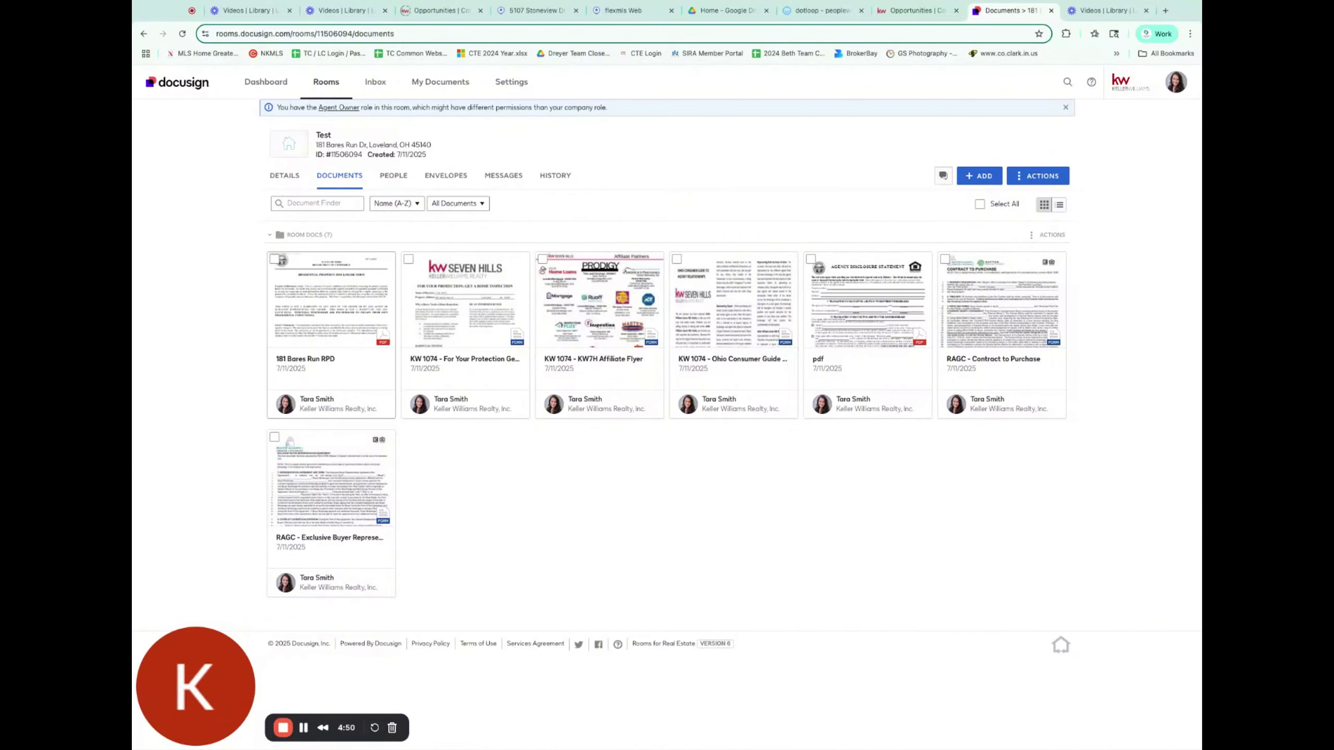
{"action": "left_click", "coordinate": [330, 310]}
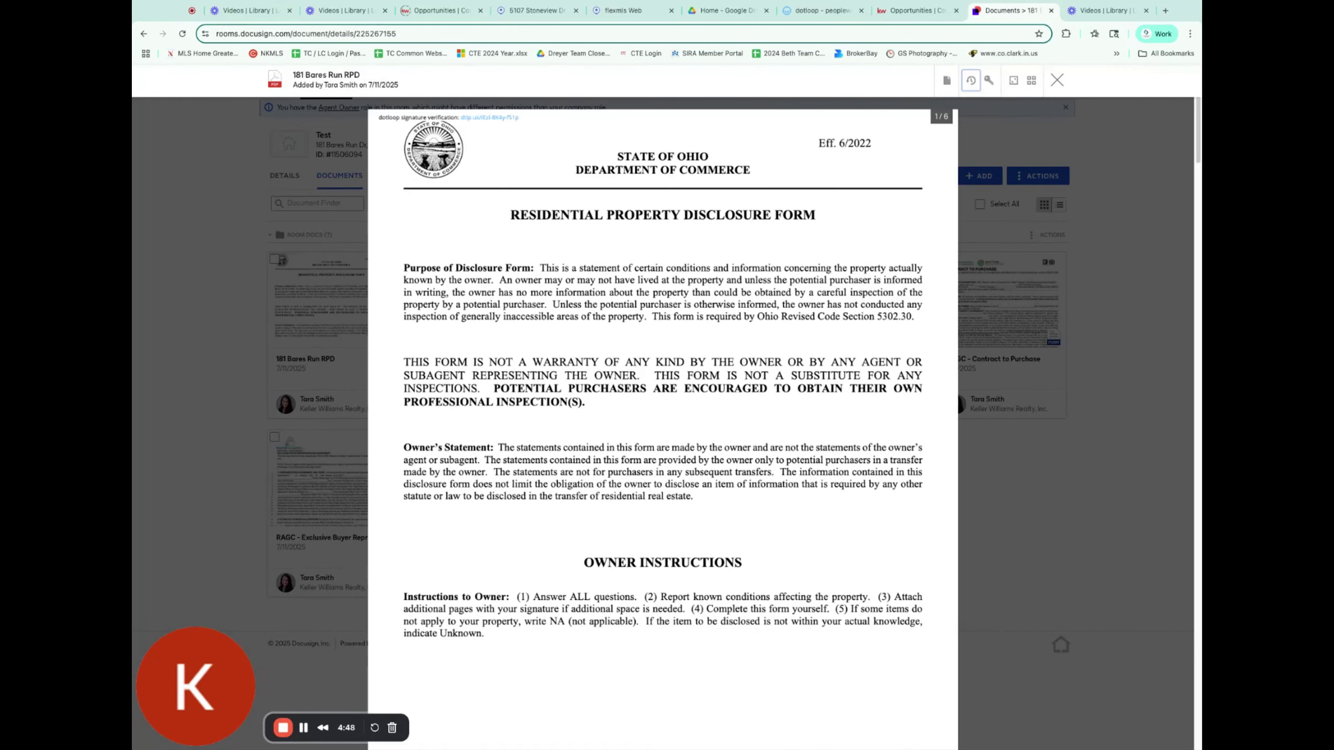
{"action": "scroll", "coordinate": [650, 447], "scroll_direction": "down", "scroll_amount": 20}
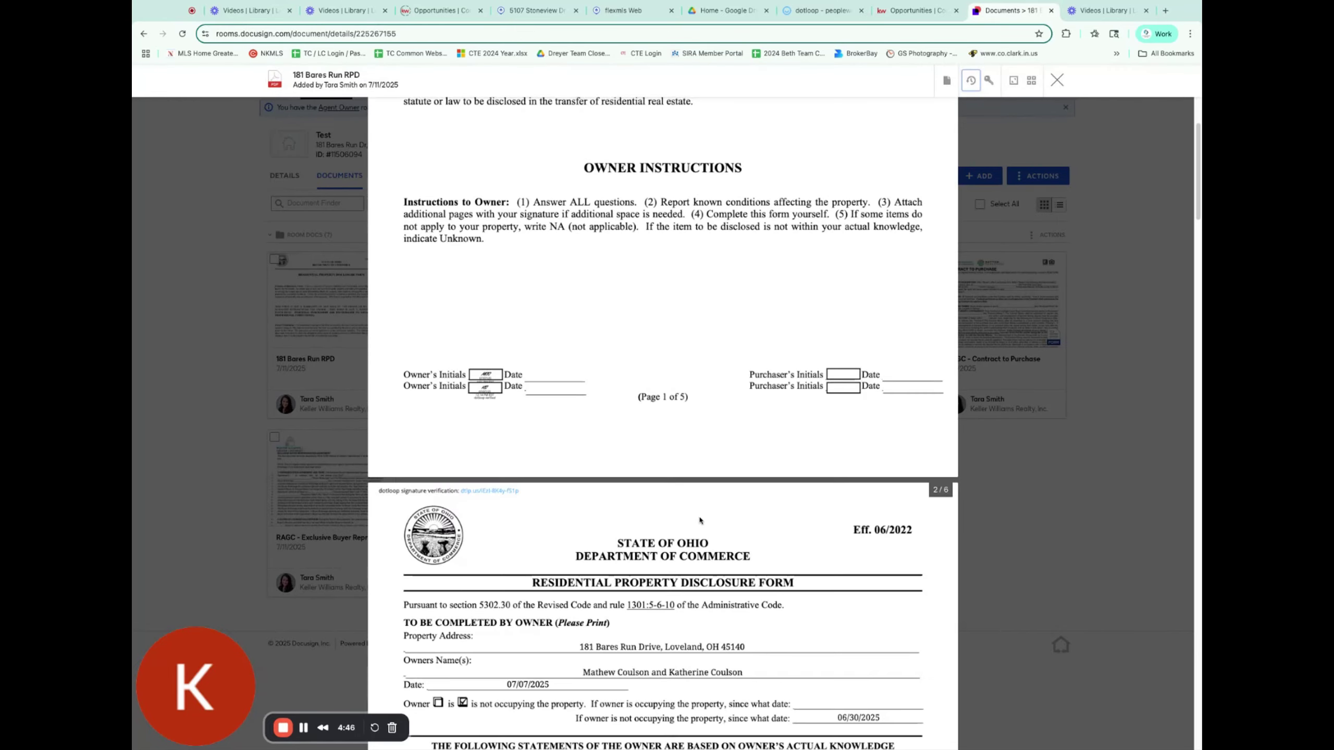
{"action": "scroll", "coordinate": [698, 521], "scroll_direction": "down", "scroll_amount": 1}
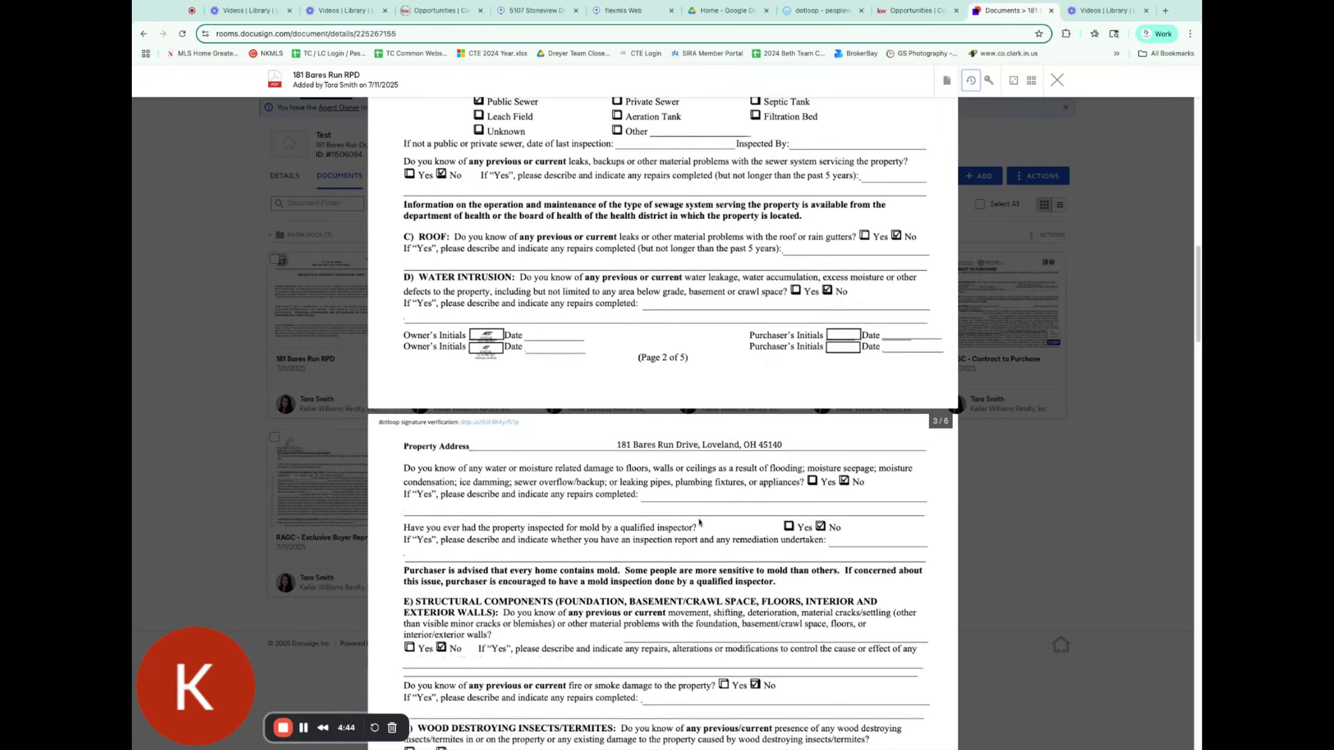
{"action": "scroll", "coordinate": [699, 521], "scroll_direction": "down", "scroll_amount": 2}
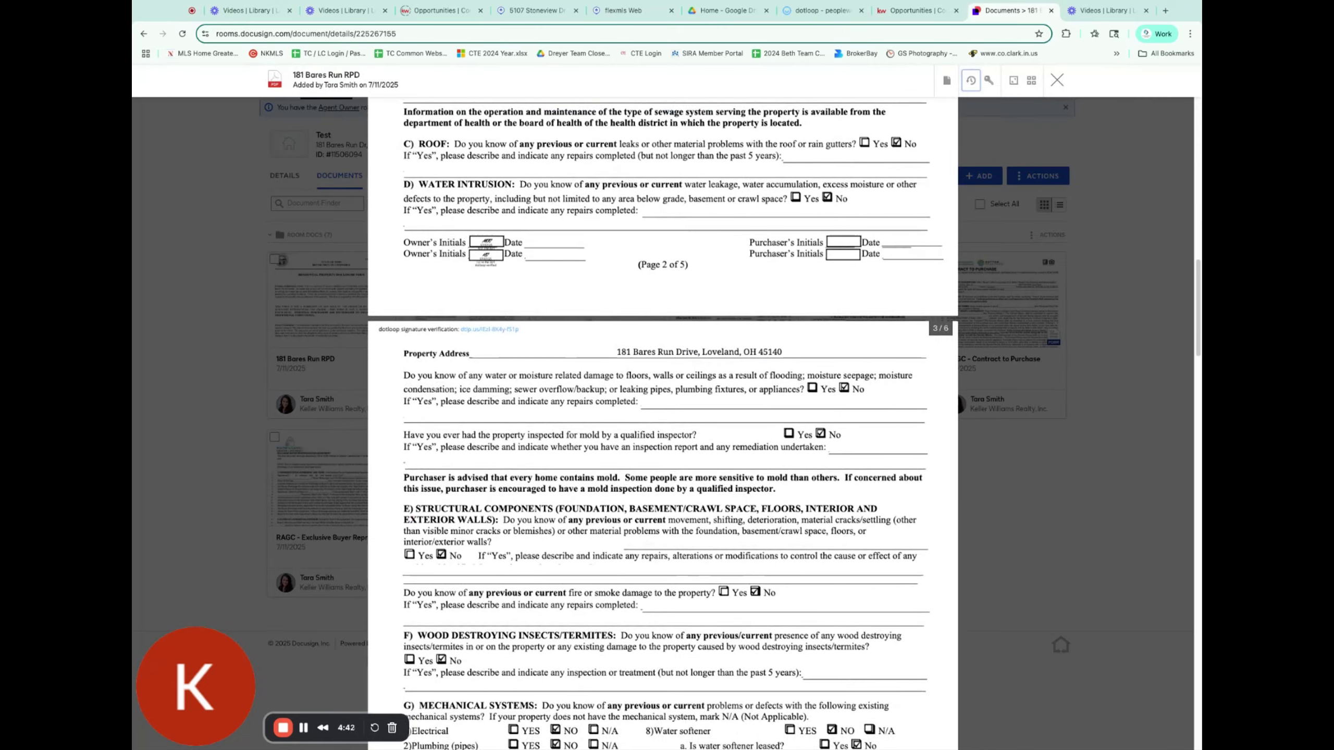
{"action": "scroll", "coordinate": [728, 512], "scroll_direction": "up", "scroll_amount": 20}
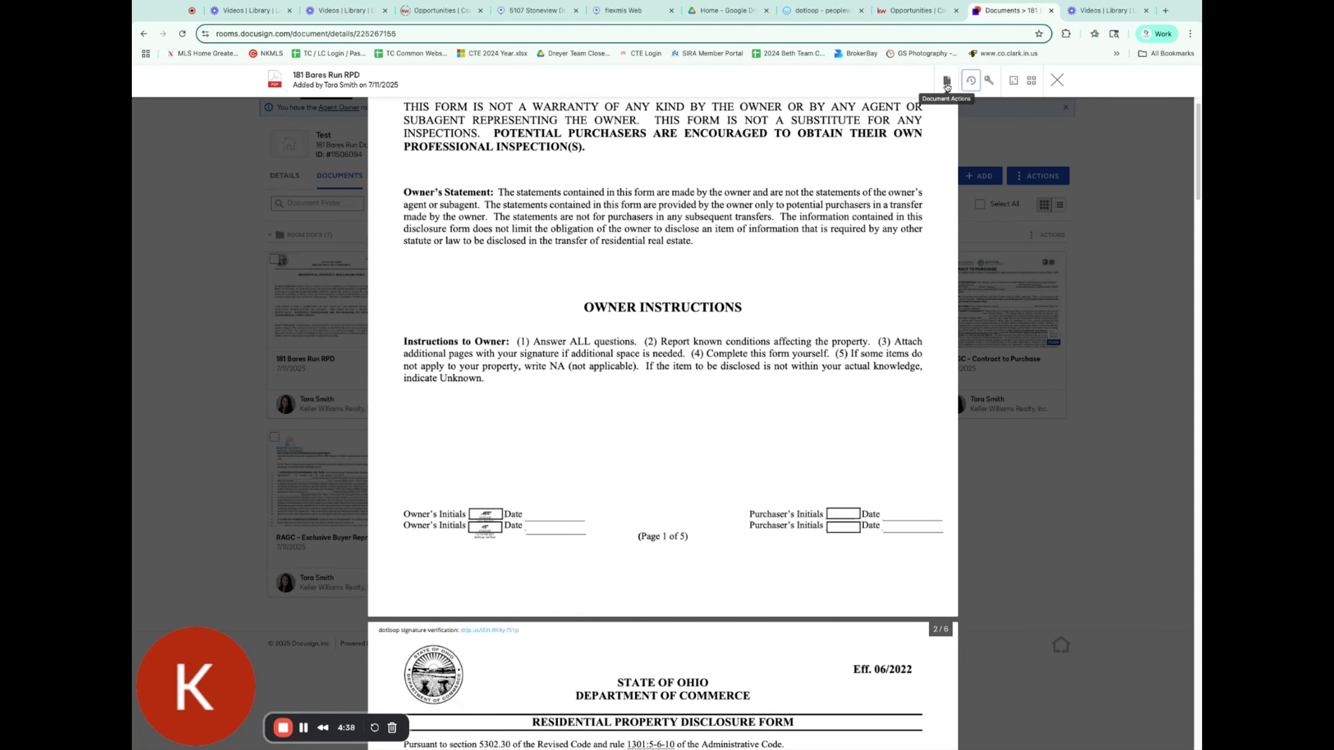
{"action": "left_click", "coordinate": [946, 82]}
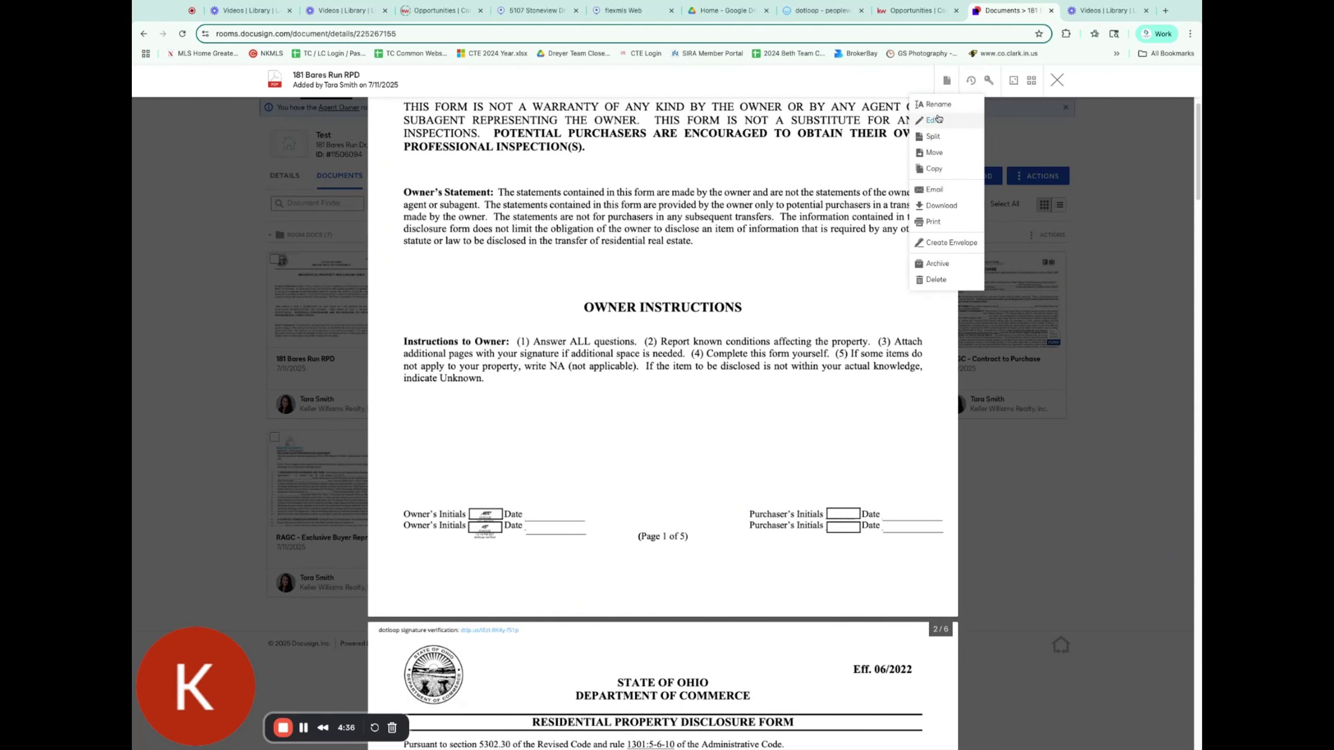
{"action": "left_click", "coordinate": [950, 243]}
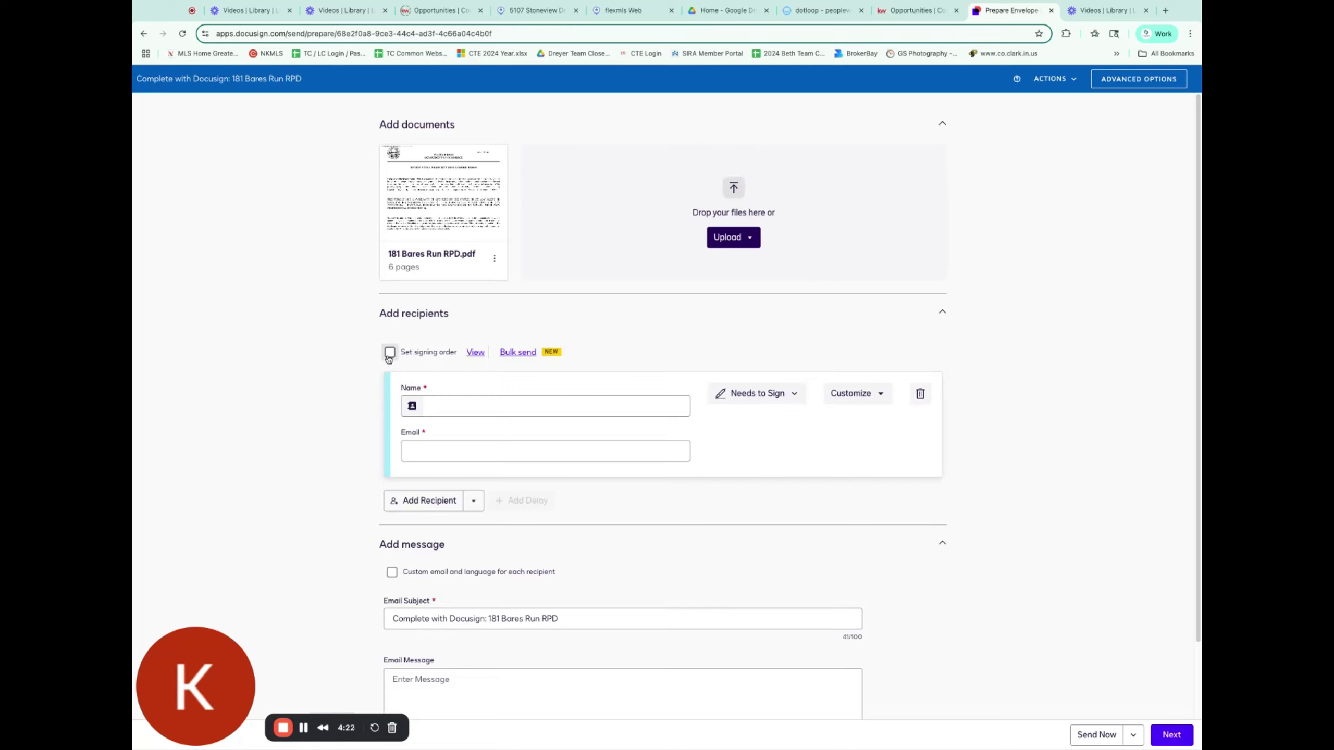
Step: Leave signing order disabled and bring up the contact search for the recipient name
{"action": "left_click", "coordinate": [390, 352]}
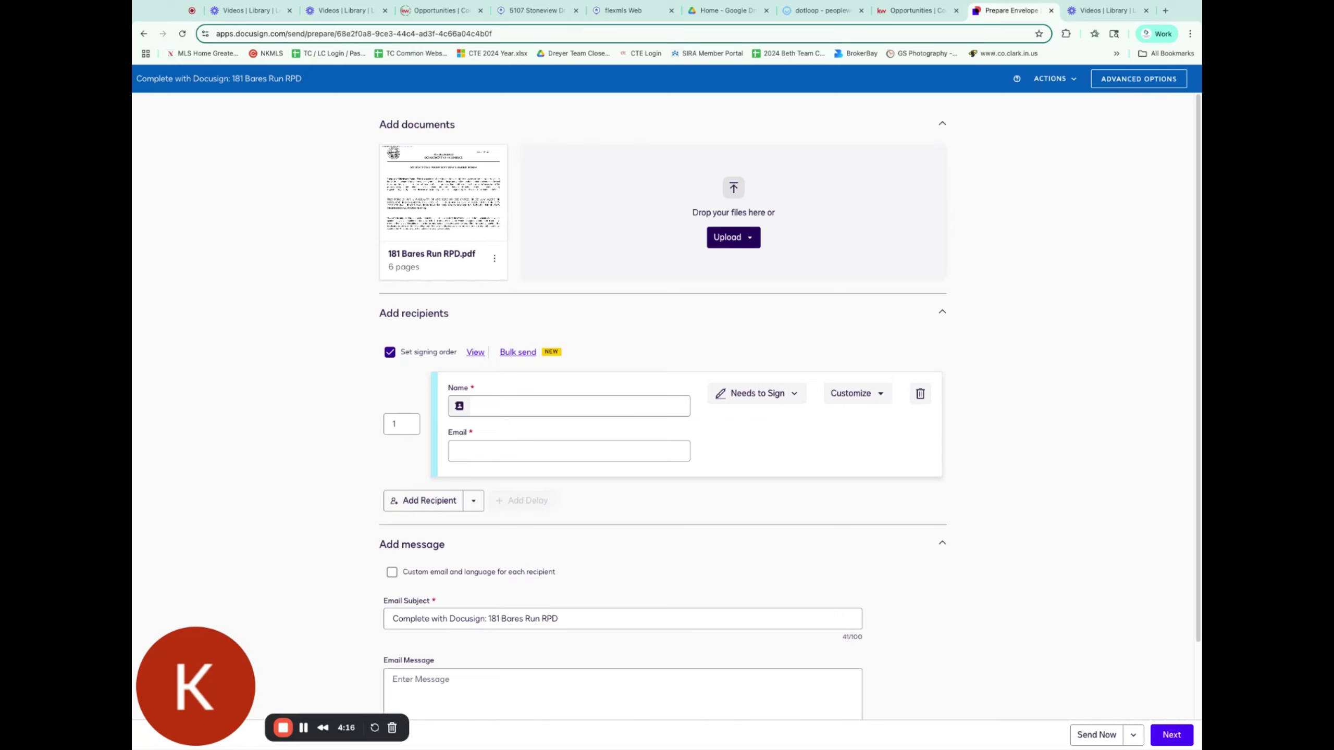
{"action": "left_click", "coordinate": [390, 352]}
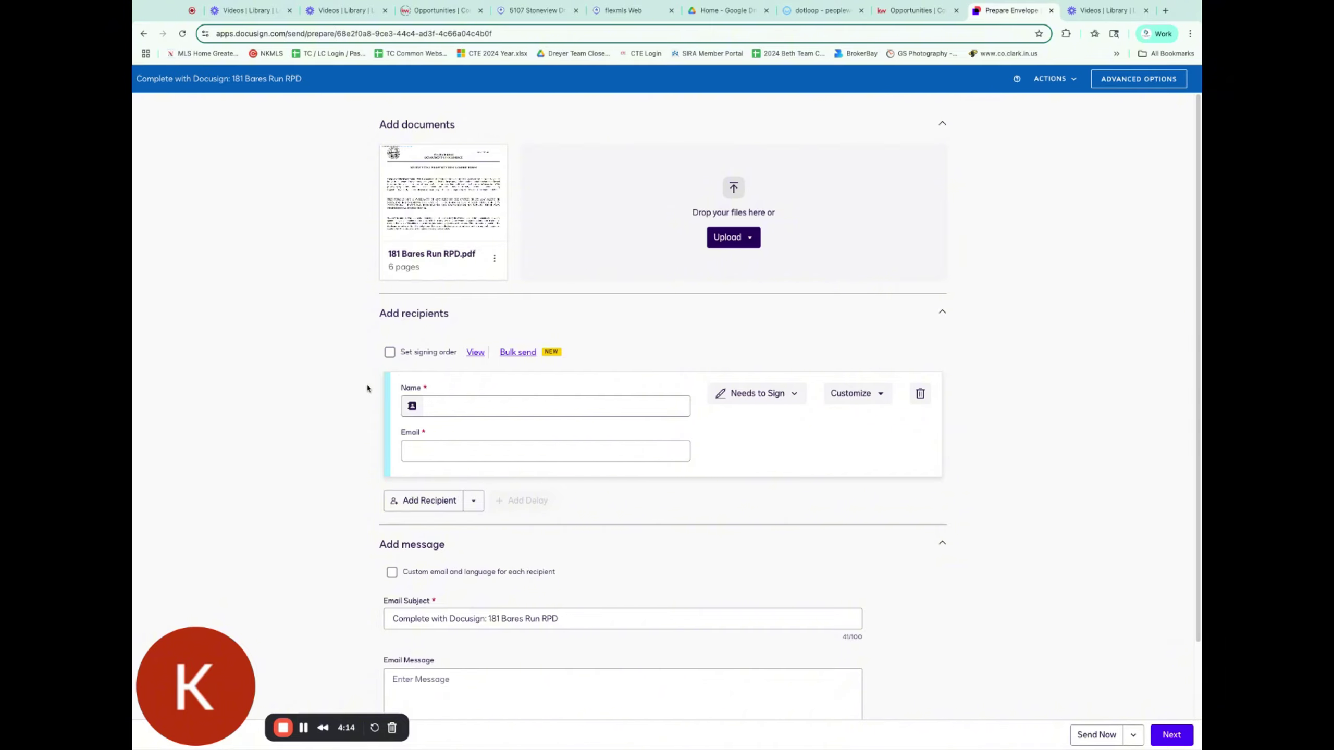
{"action": "left_click", "coordinate": [411, 406]}
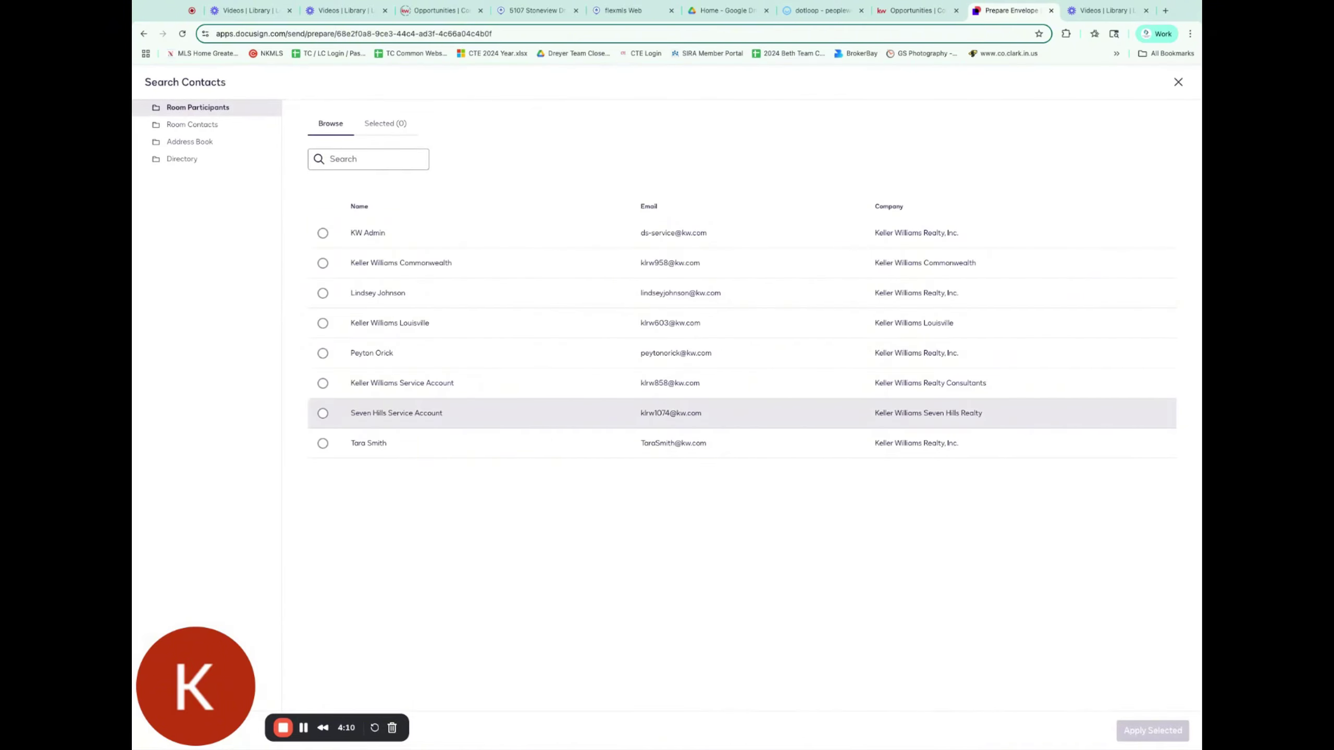
Step: Apply the address-book contact as the envelope's signer and continue to field placement
{"action": "left_click", "coordinate": [200, 141]}
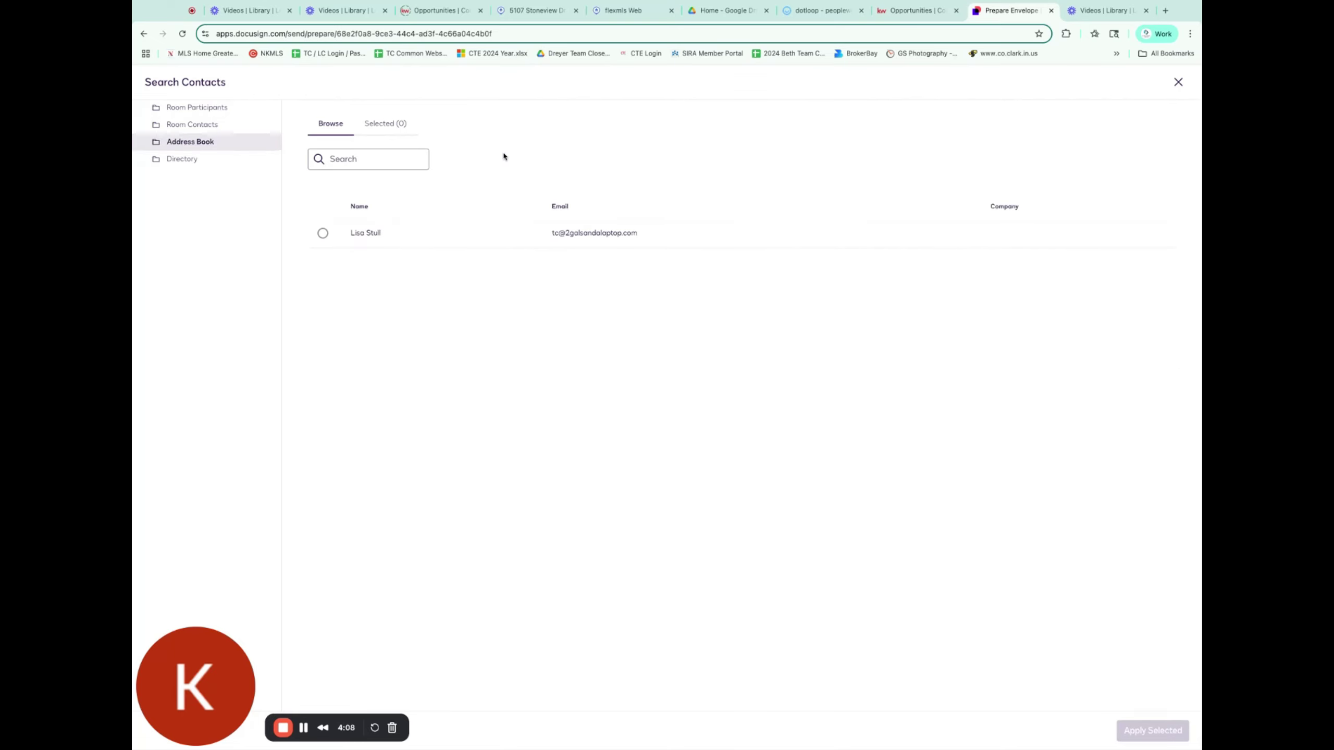
{"action": "left_click", "coordinate": [322, 233]}
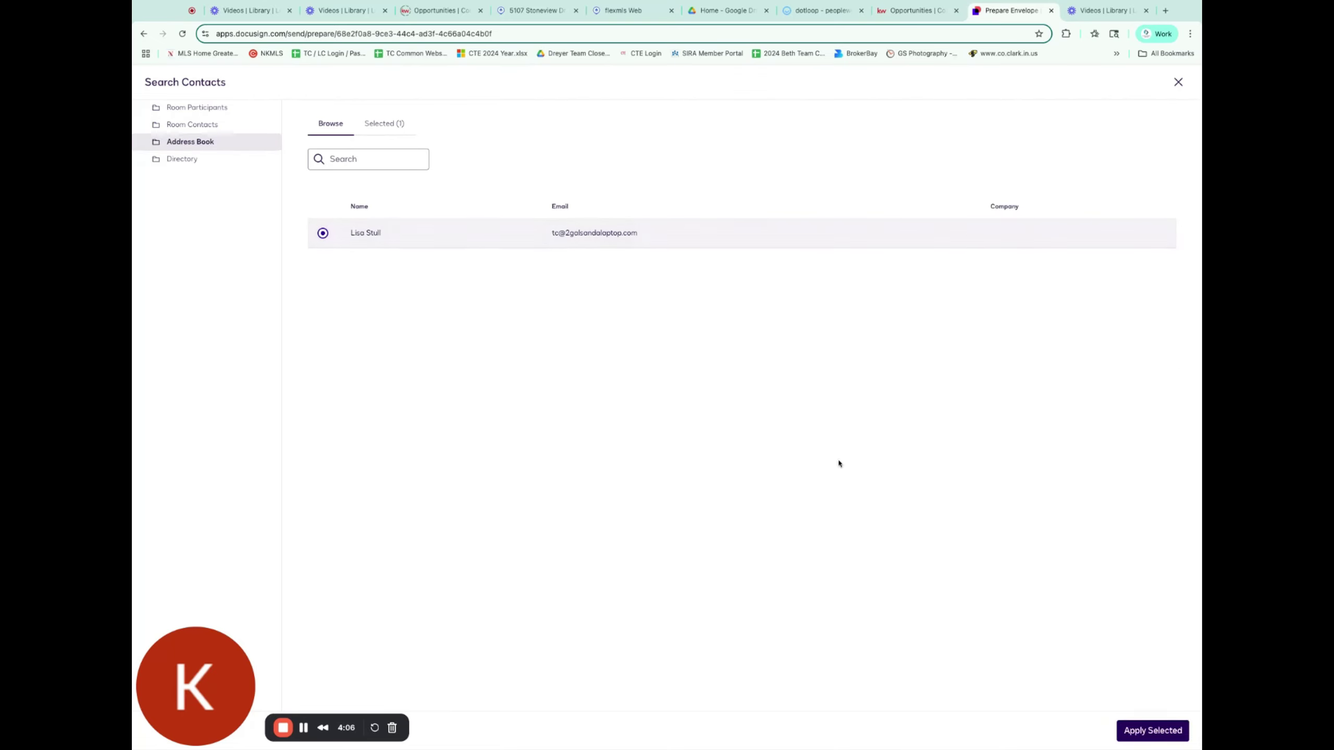
{"action": "left_click", "coordinate": [1157, 736]}
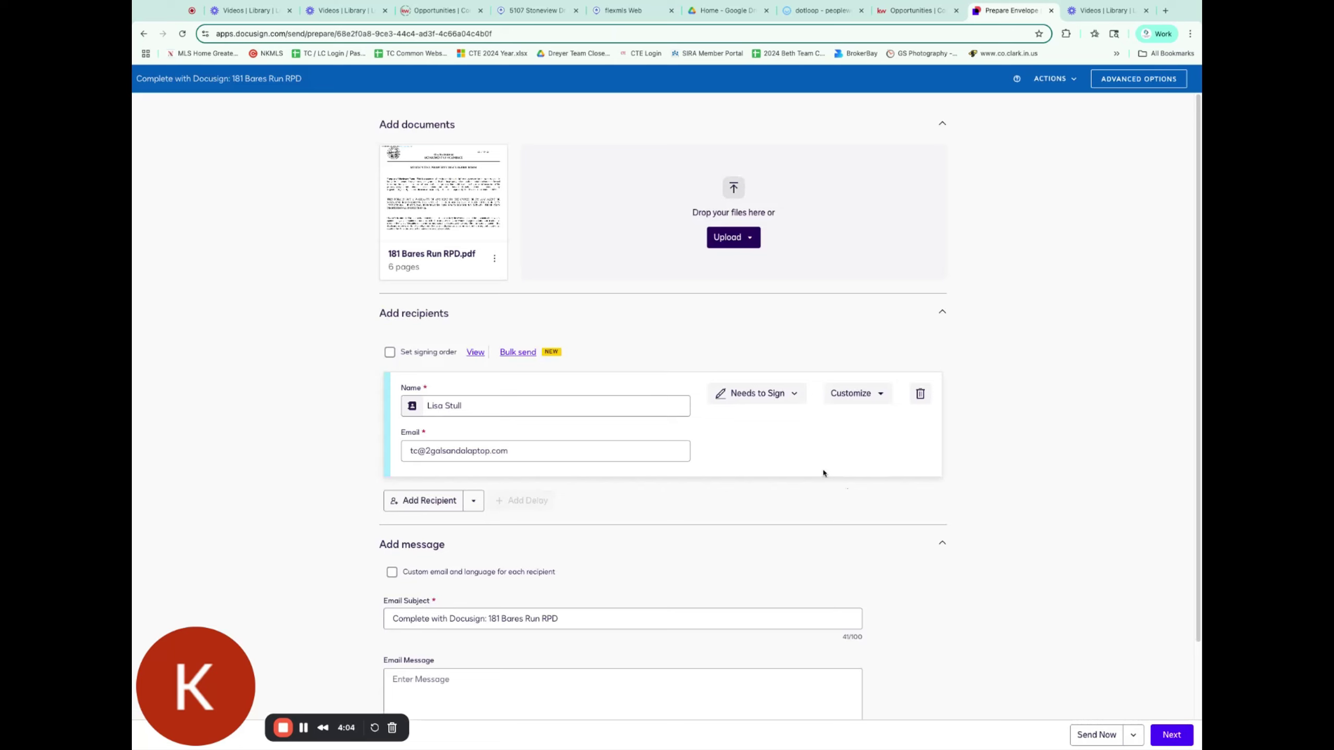
{"action": "scroll", "coordinate": [672, 506], "scroll_direction": "down", "scroll_amount": 2}
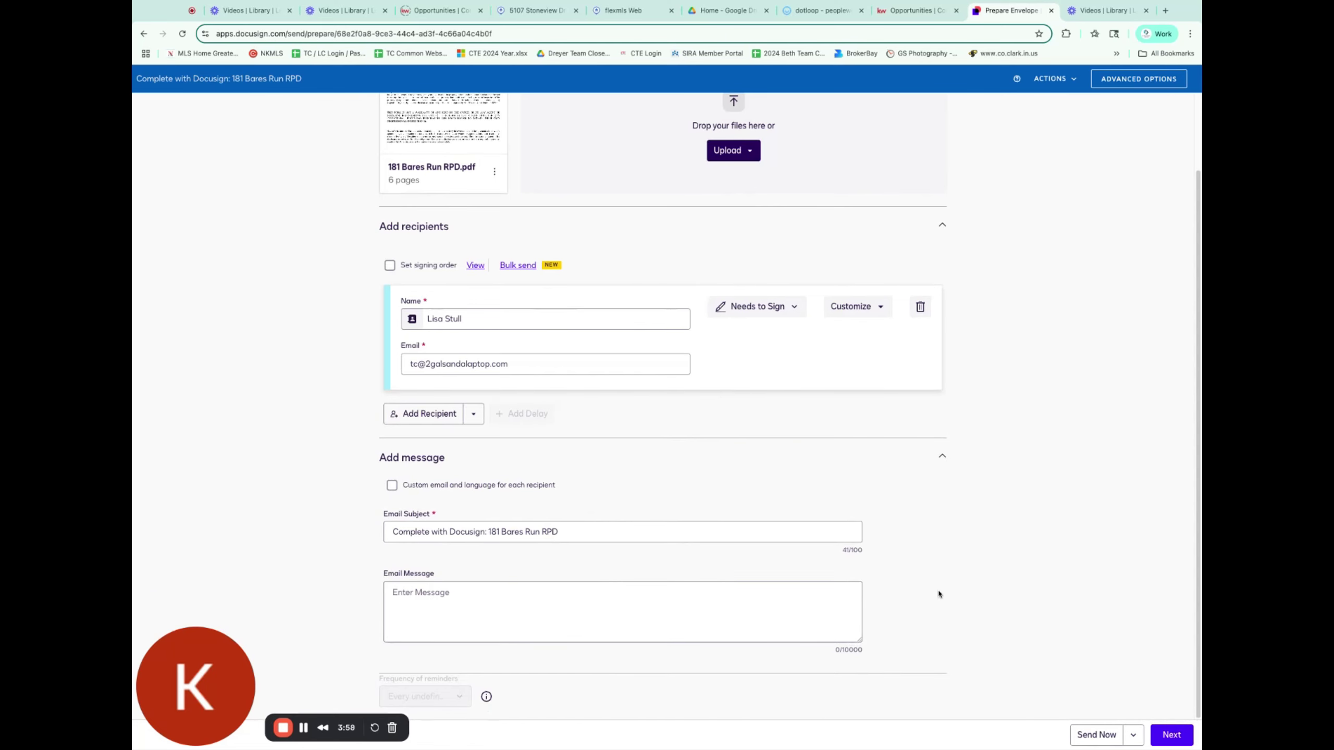
{"action": "left_click", "coordinate": [1170, 735]}
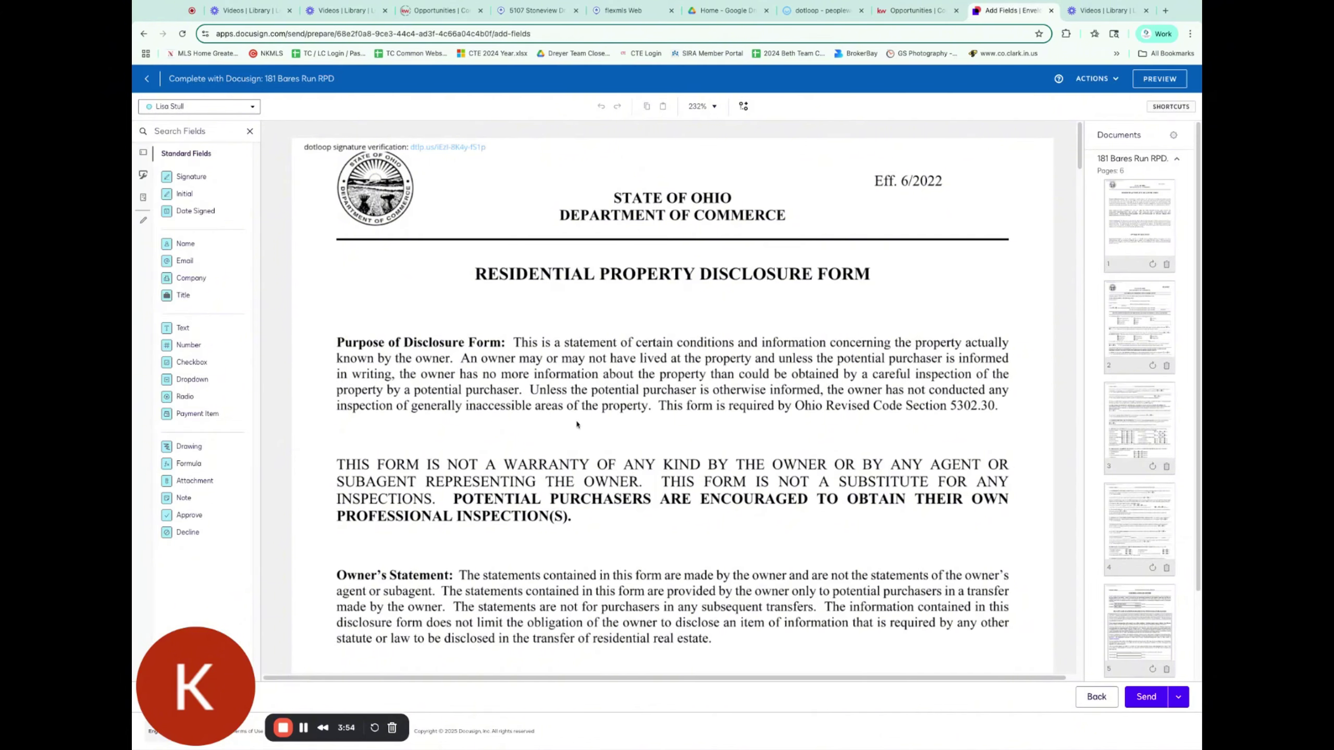
{"action": "scroll", "coordinate": [656, 473], "scroll_direction": "down", "scroll_amount": 2}
{"action": "scroll", "coordinate": [654, 486], "scroll_direction": "down", "scroll_amount": 10}
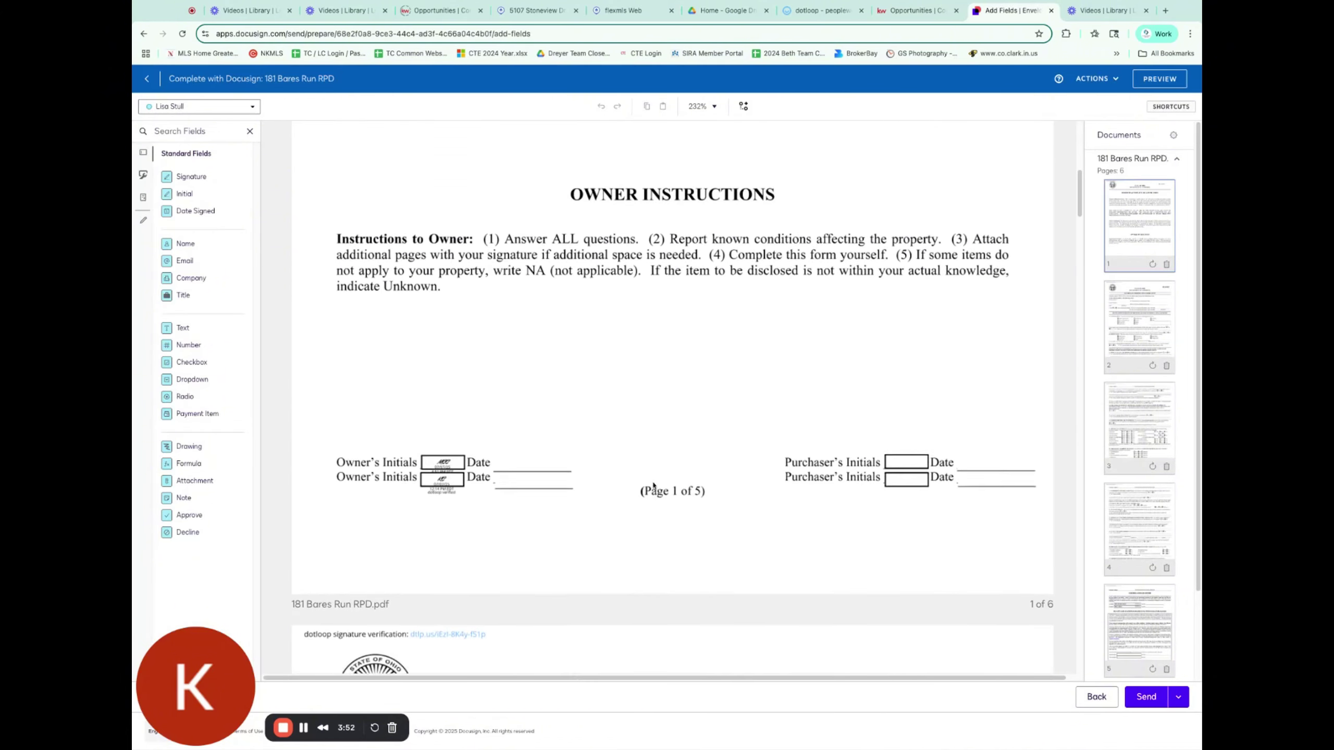
{"action": "scroll", "coordinate": [657, 479], "scroll_direction": "up", "scroll_amount": 1}
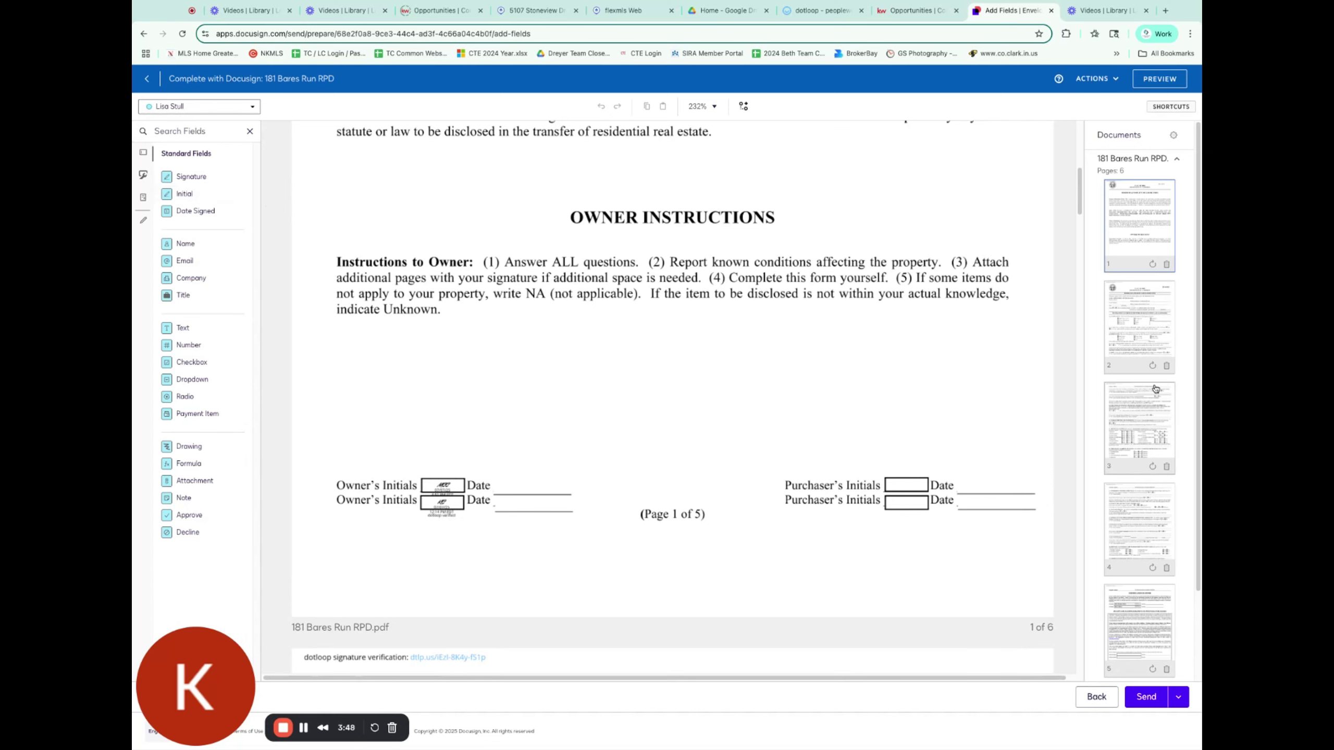
{"action": "scroll", "coordinate": [919, 377], "scroll_direction": "up", "scroll_amount": 10}
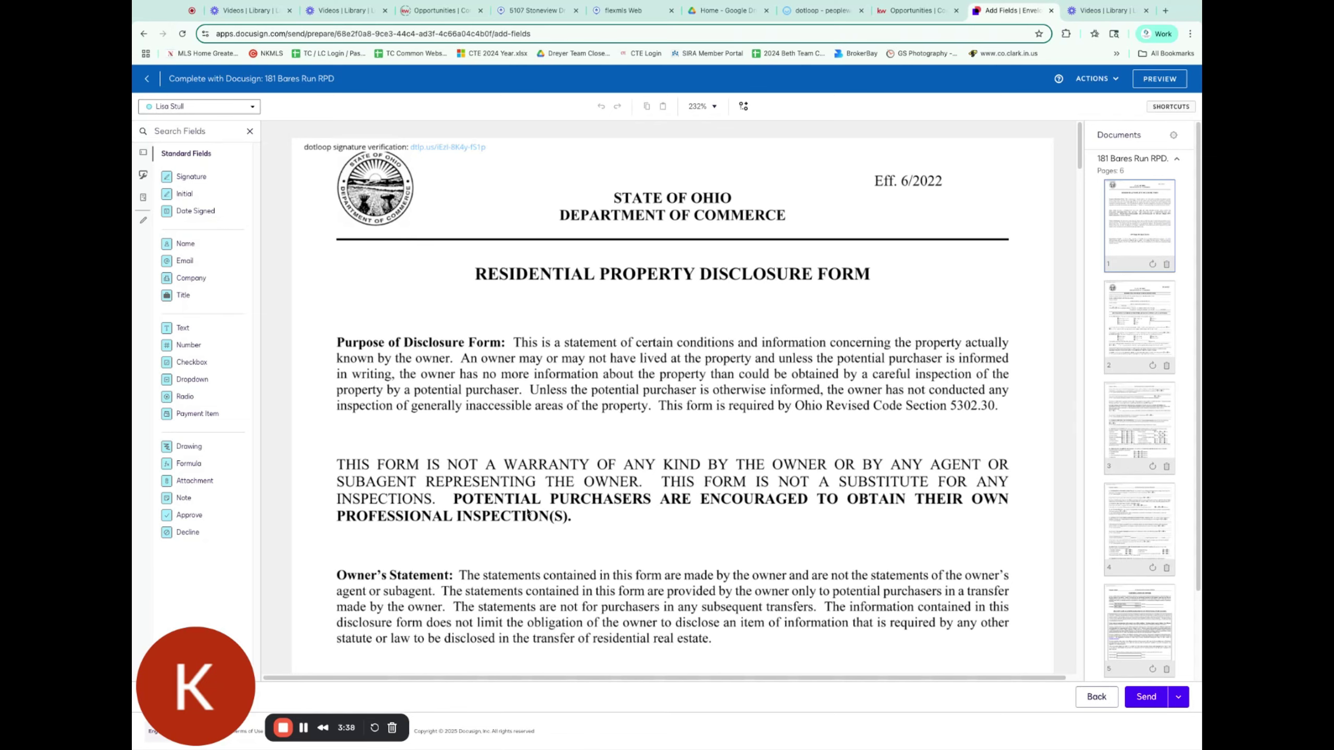
{"action": "scroll", "coordinate": [529, 513], "scroll_direction": "down", "scroll_amount": 8}
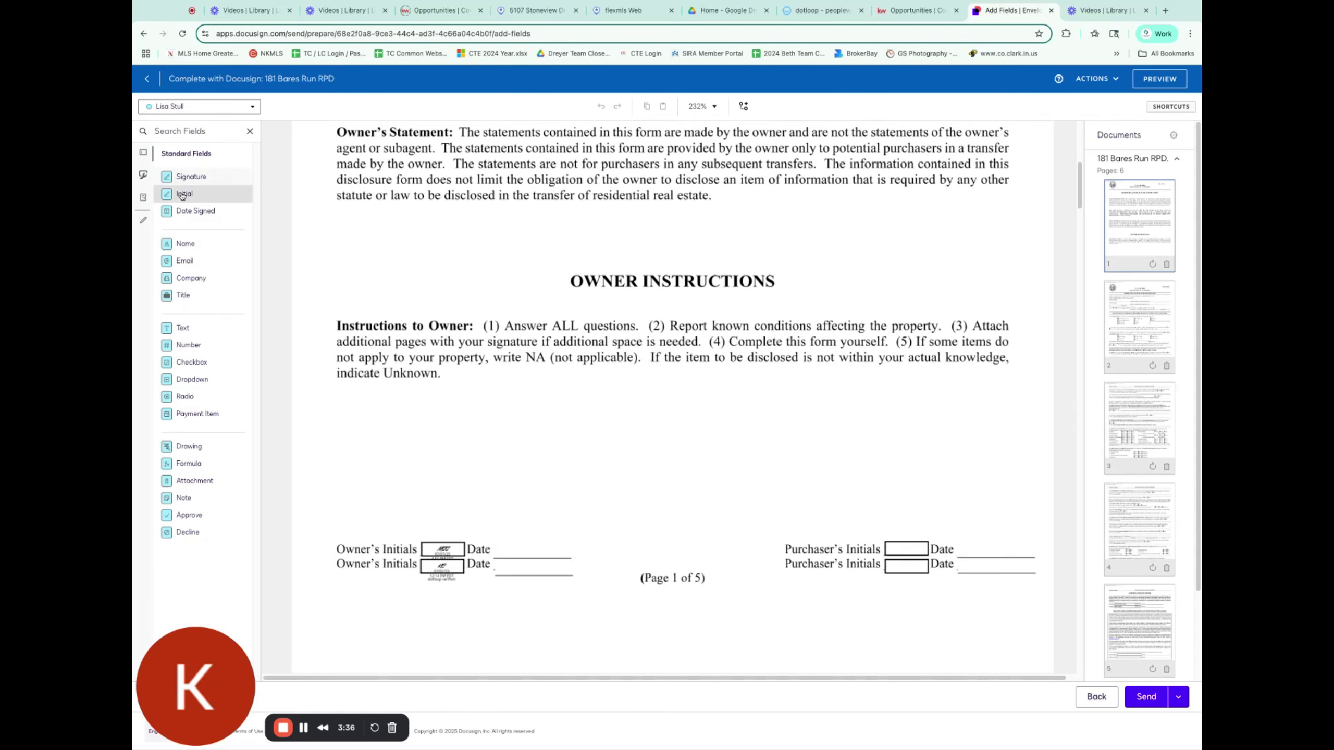
Step: Place Initial fields on the Purchaser's Initials boxes of pages 1 through 4
{"action": "left_click_drag", "start_coordinate": [182, 195], "coordinate": [910, 530]}
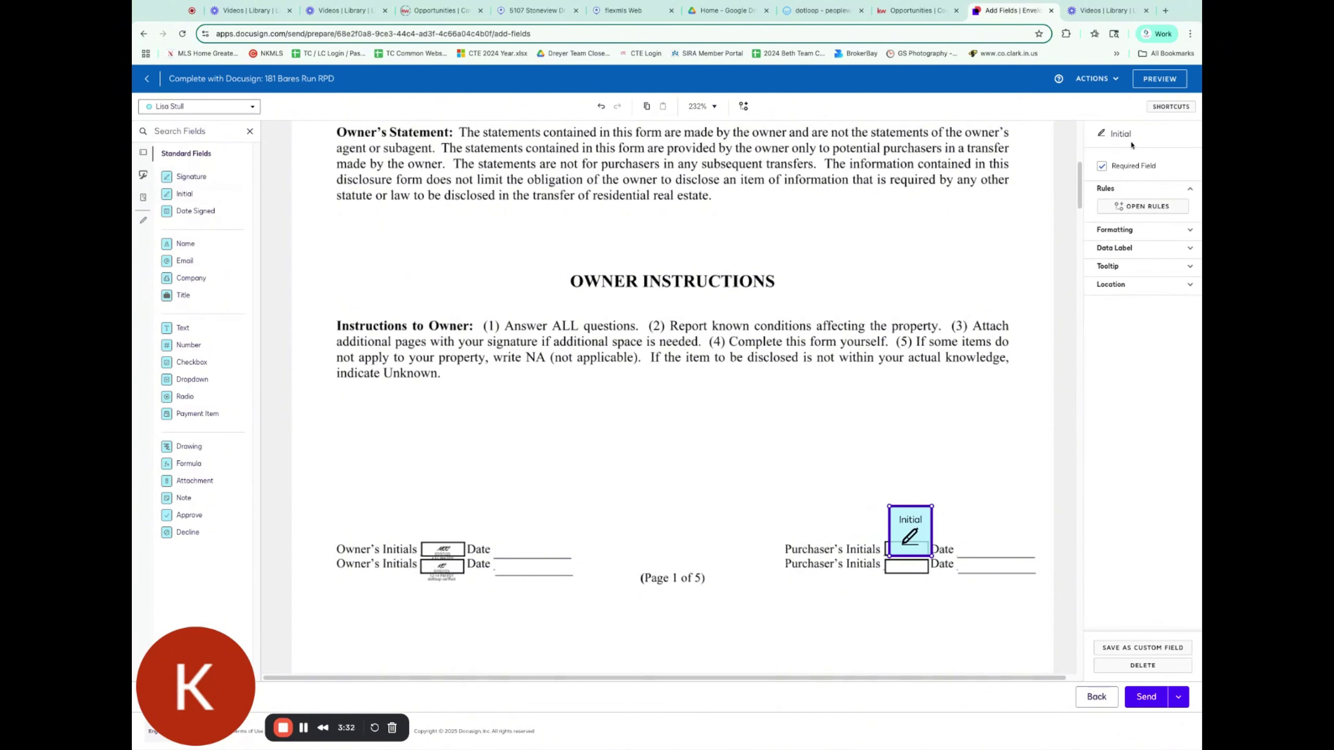
{"action": "scroll", "coordinate": [722, 441], "scroll_direction": "down", "scroll_amount": 6}
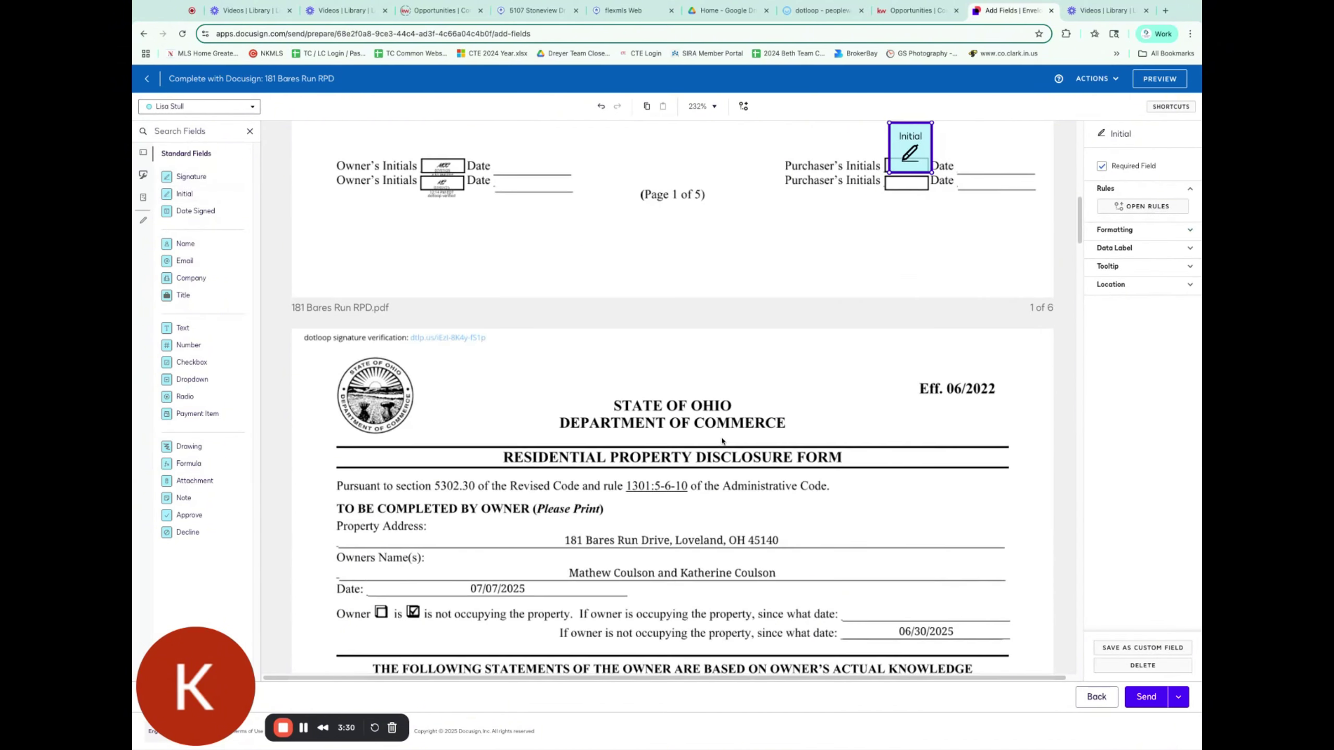
{"action": "scroll", "coordinate": [722, 441], "scroll_direction": "down", "scroll_amount": 15}
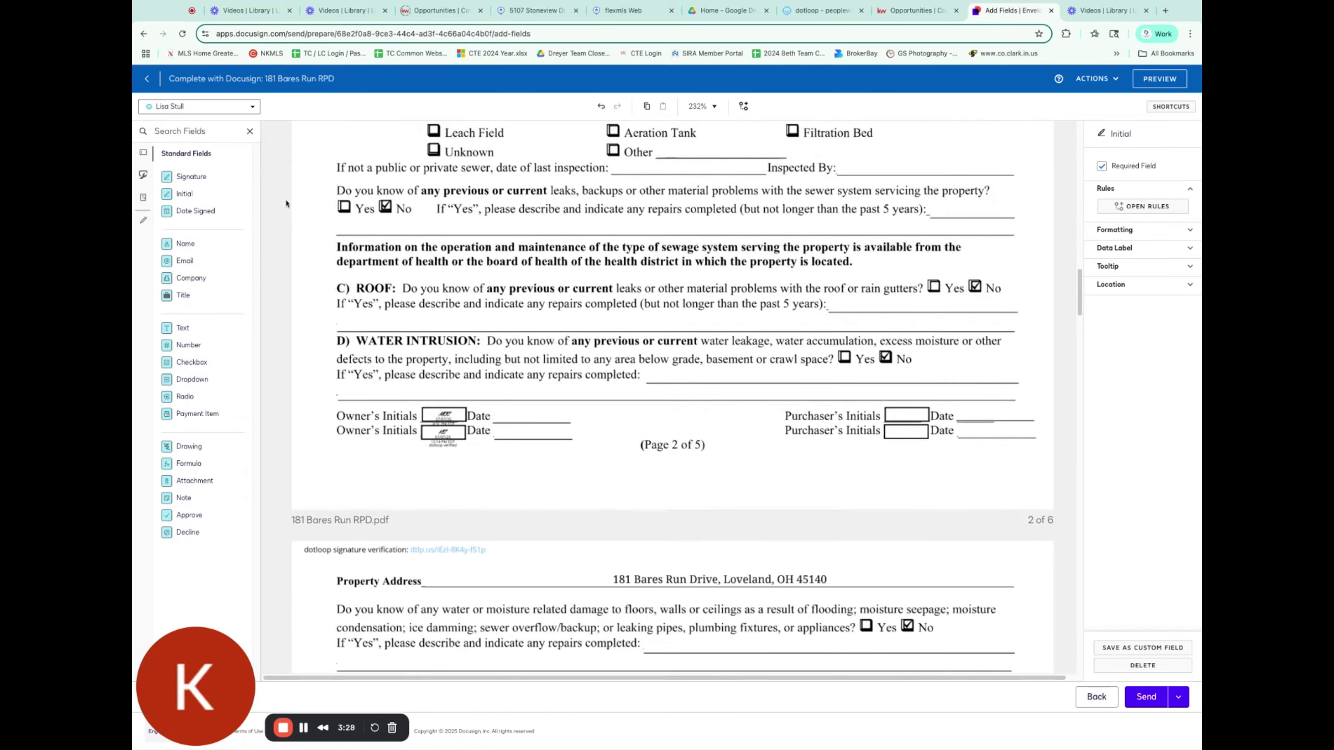
{"action": "left_click", "coordinate": [184, 193]}
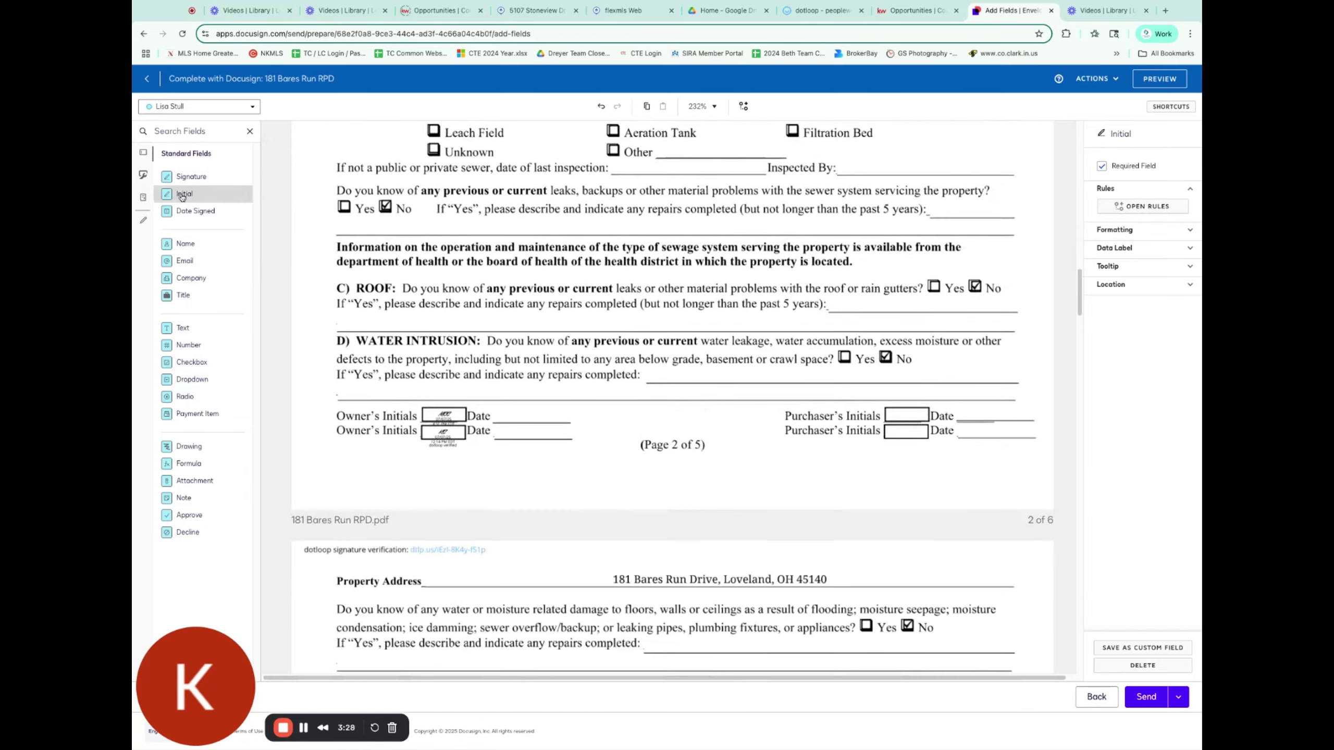
{"action": "left_click", "coordinate": [881, 377]}
{"action": "scroll", "coordinate": [698, 420], "scroll_direction": "down", "scroll_amount": 15}
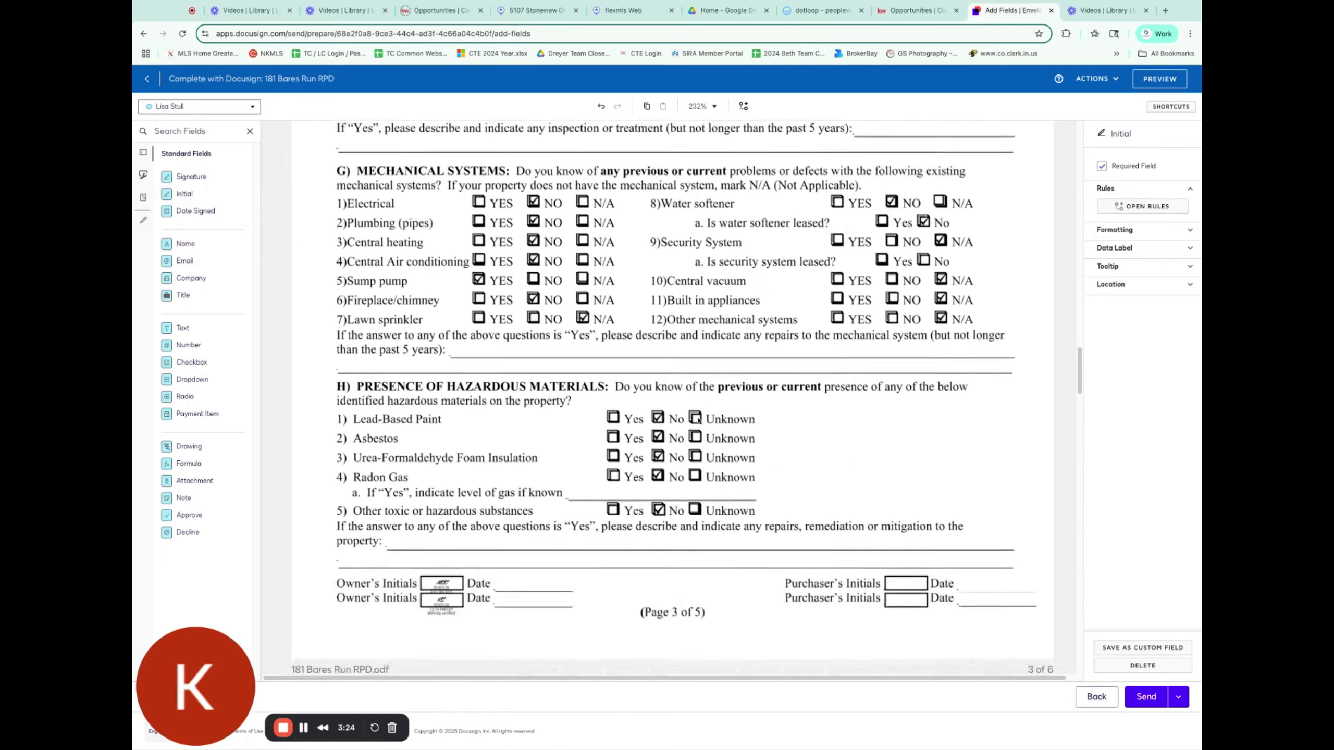
{"action": "scroll", "coordinate": [697, 420], "scroll_direction": "down", "scroll_amount": 2}
{"action": "left_click", "coordinate": [184, 194]}
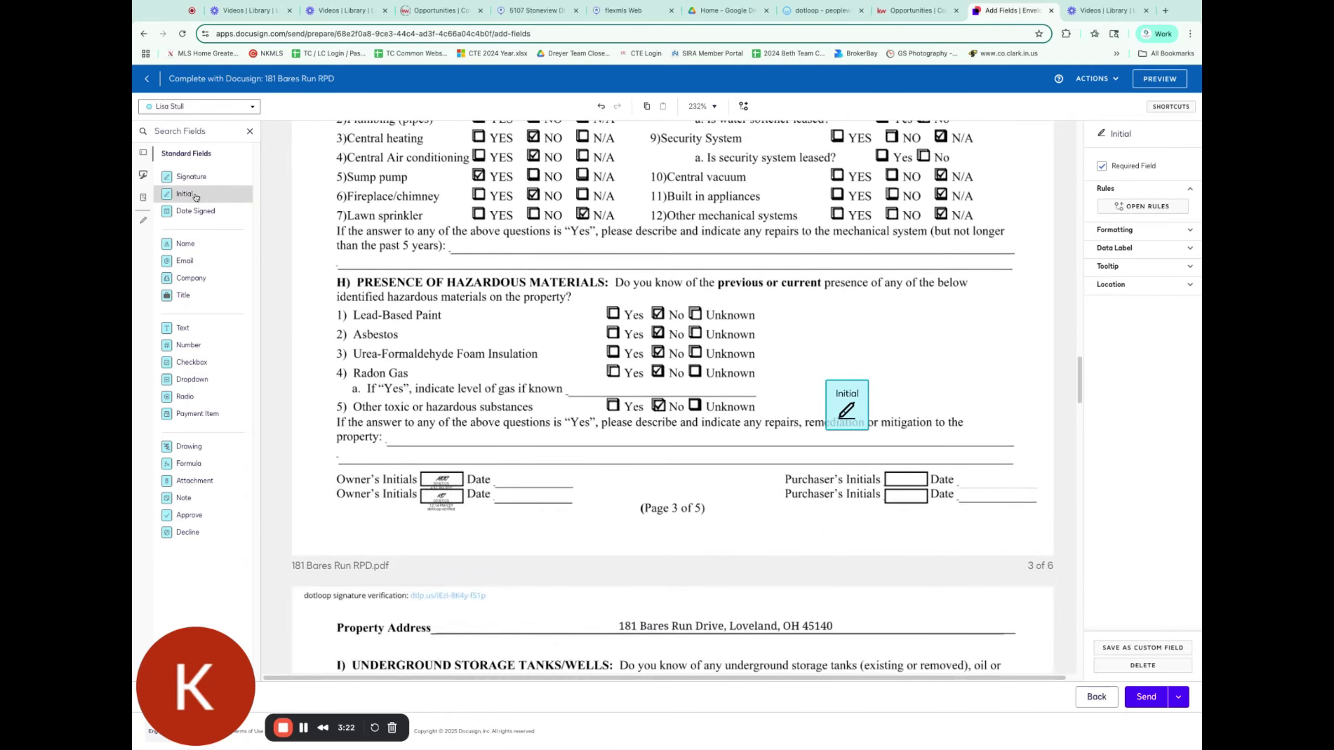
{"action": "left_click", "coordinate": [909, 458]}
{"action": "scroll", "coordinate": [771, 434], "scroll_direction": "down", "scroll_amount": 20}
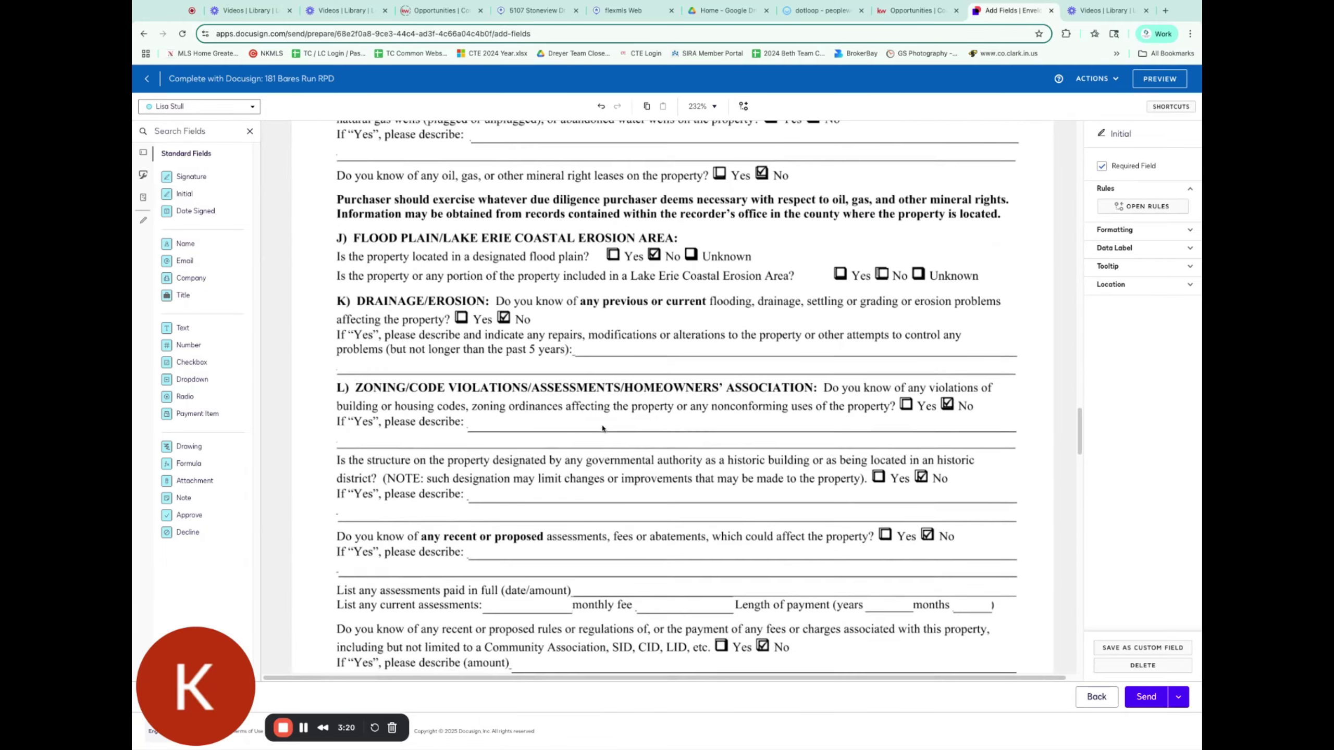
{"action": "left_click", "coordinate": [181, 195]}
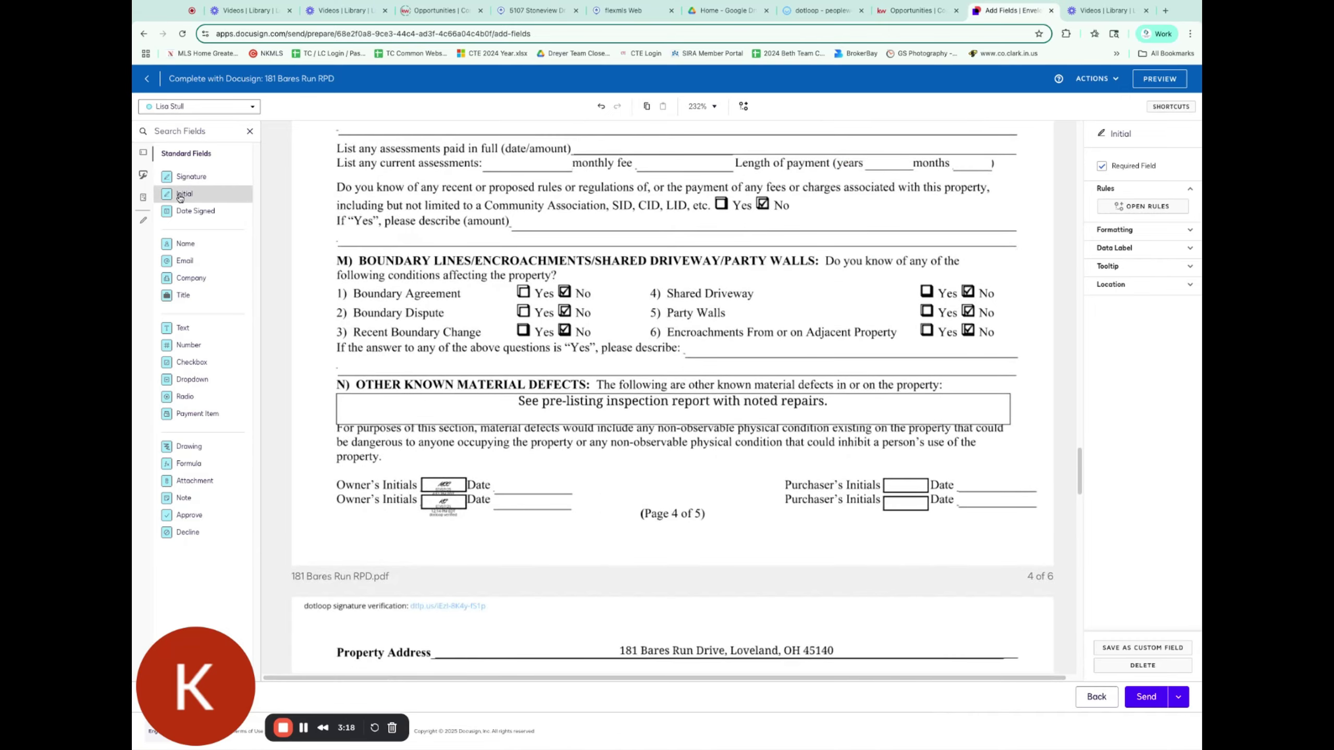
{"action": "left_click", "coordinate": [920, 473]}
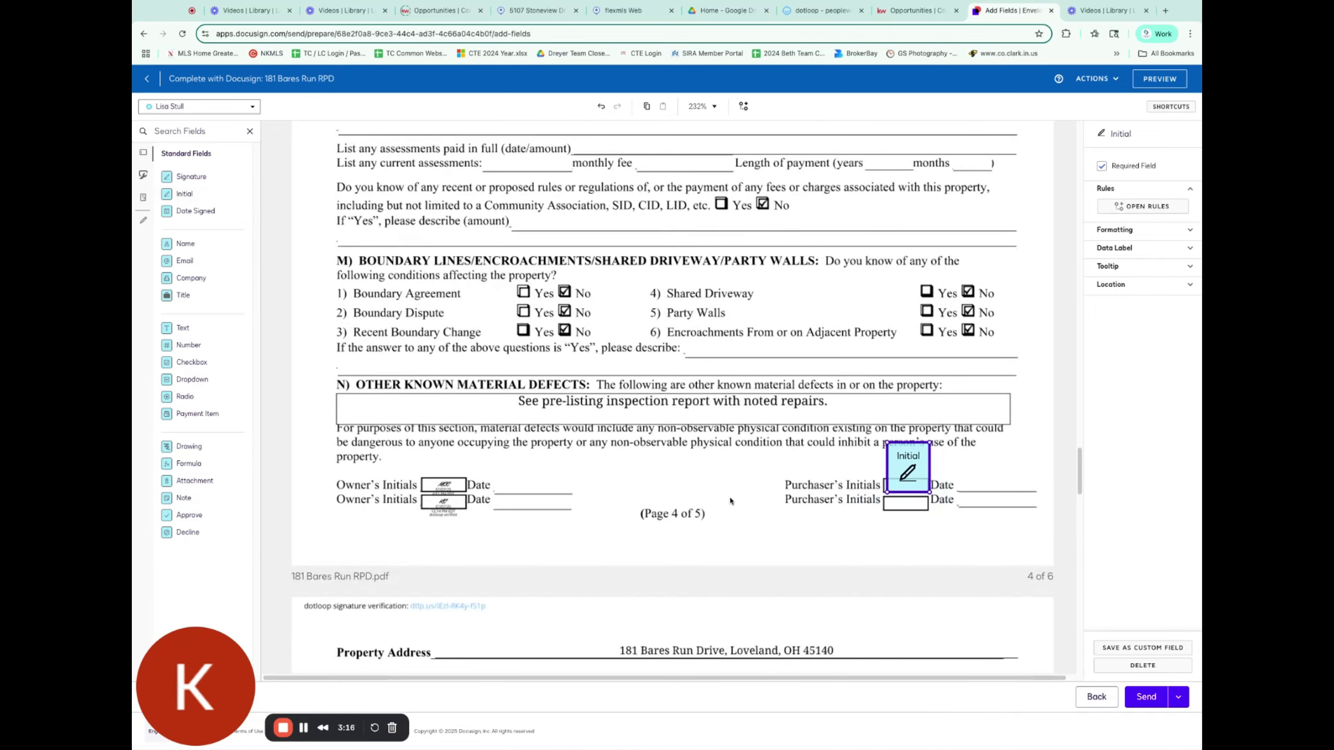
Step: Add Signature and Date Signed fields on page 5, then open the Contract to Purchase
{"action": "scroll", "coordinate": [731, 501], "scroll_direction": "down", "scroll_amount": 15}
{"action": "scroll", "coordinate": [731, 502], "scroll_direction": "down", "scroll_amount": 6}
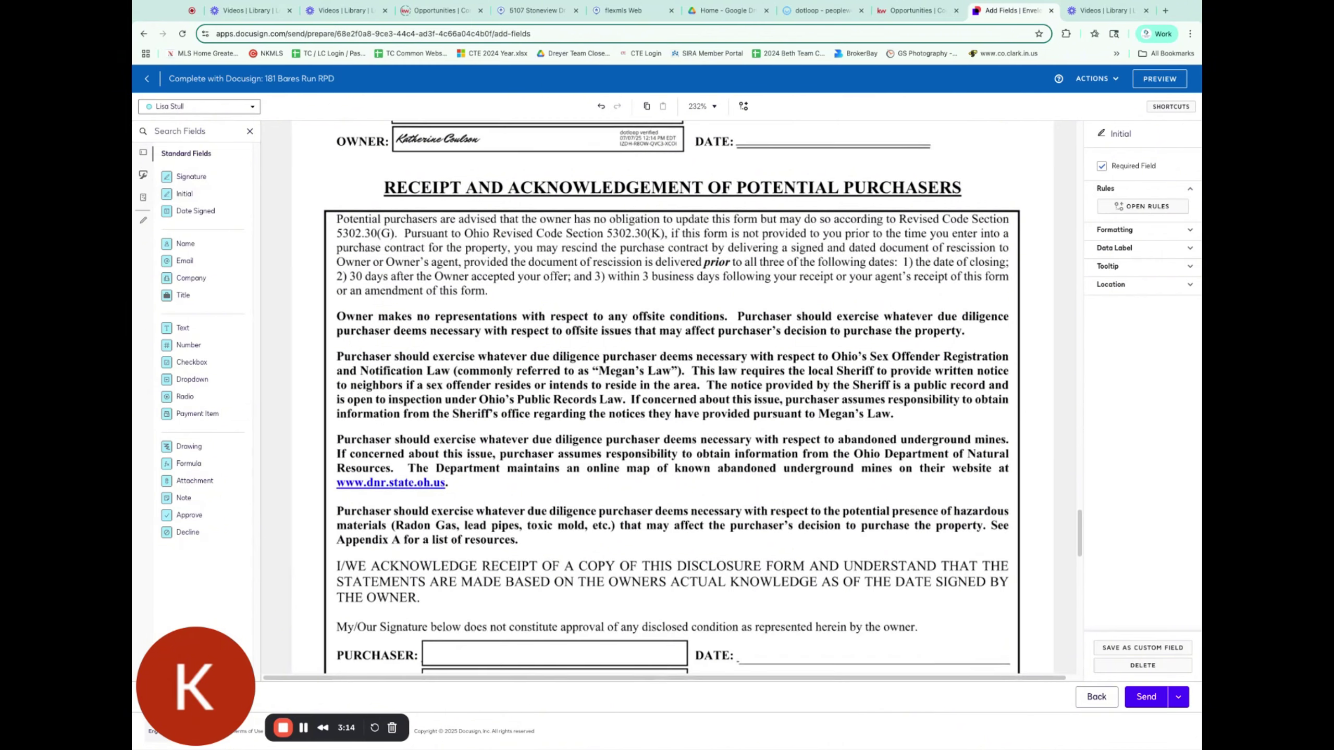
{"action": "left_click", "coordinate": [191, 176]}
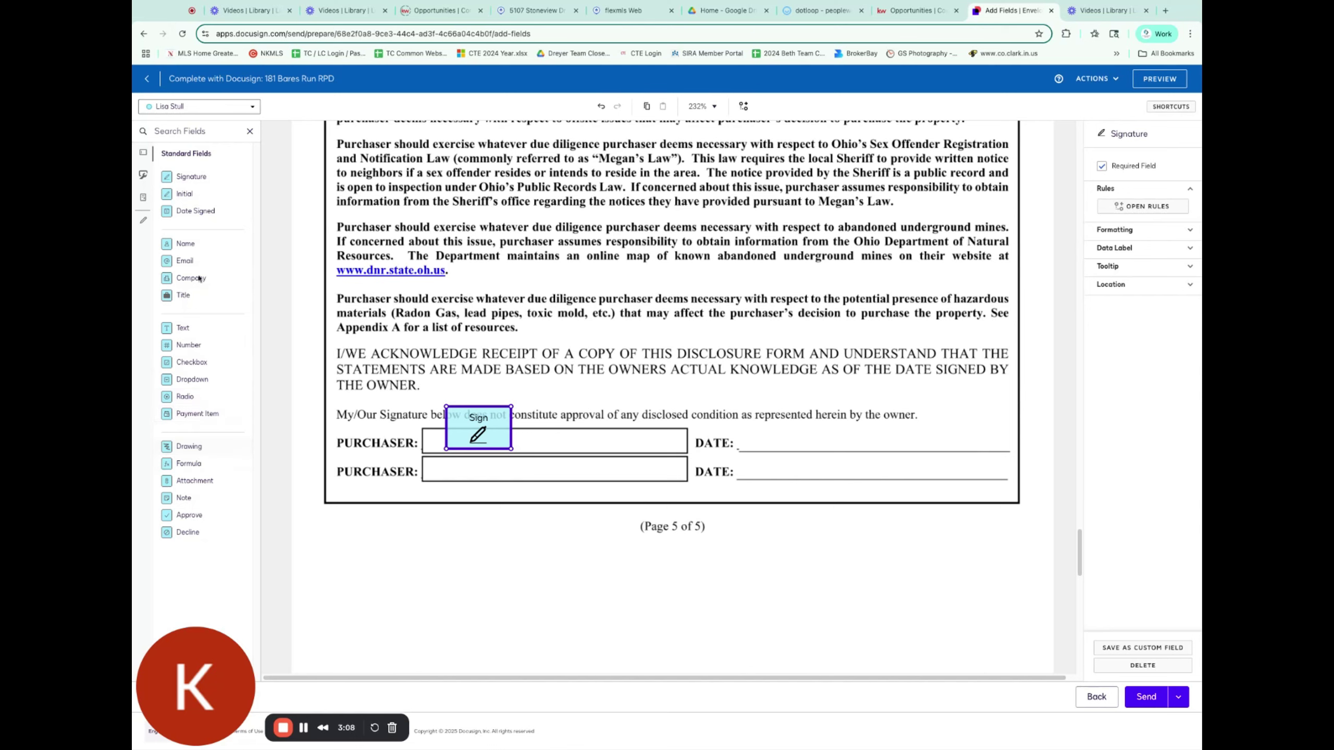
{"action": "left_click", "coordinate": [201, 212]}
{"action": "left_click", "coordinate": [790, 441]}
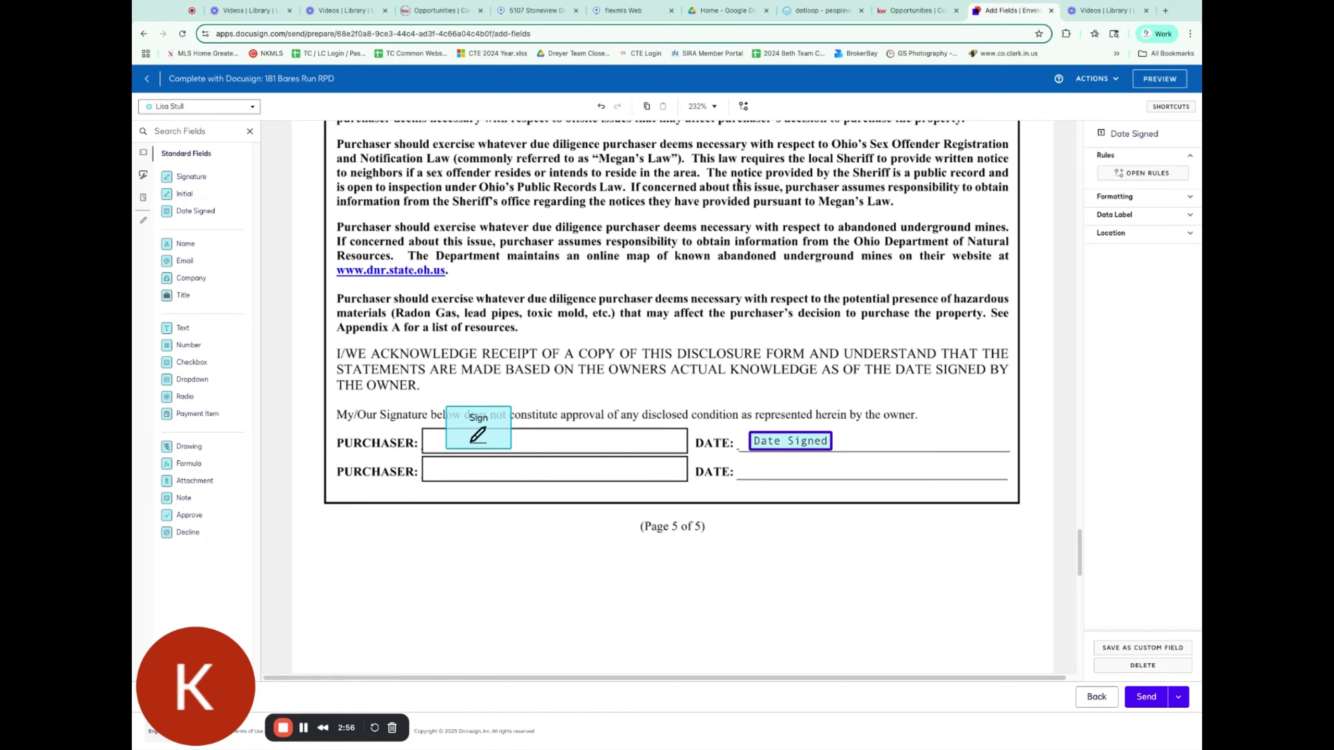
{"action": "left_click", "coordinate": [305, 728]}
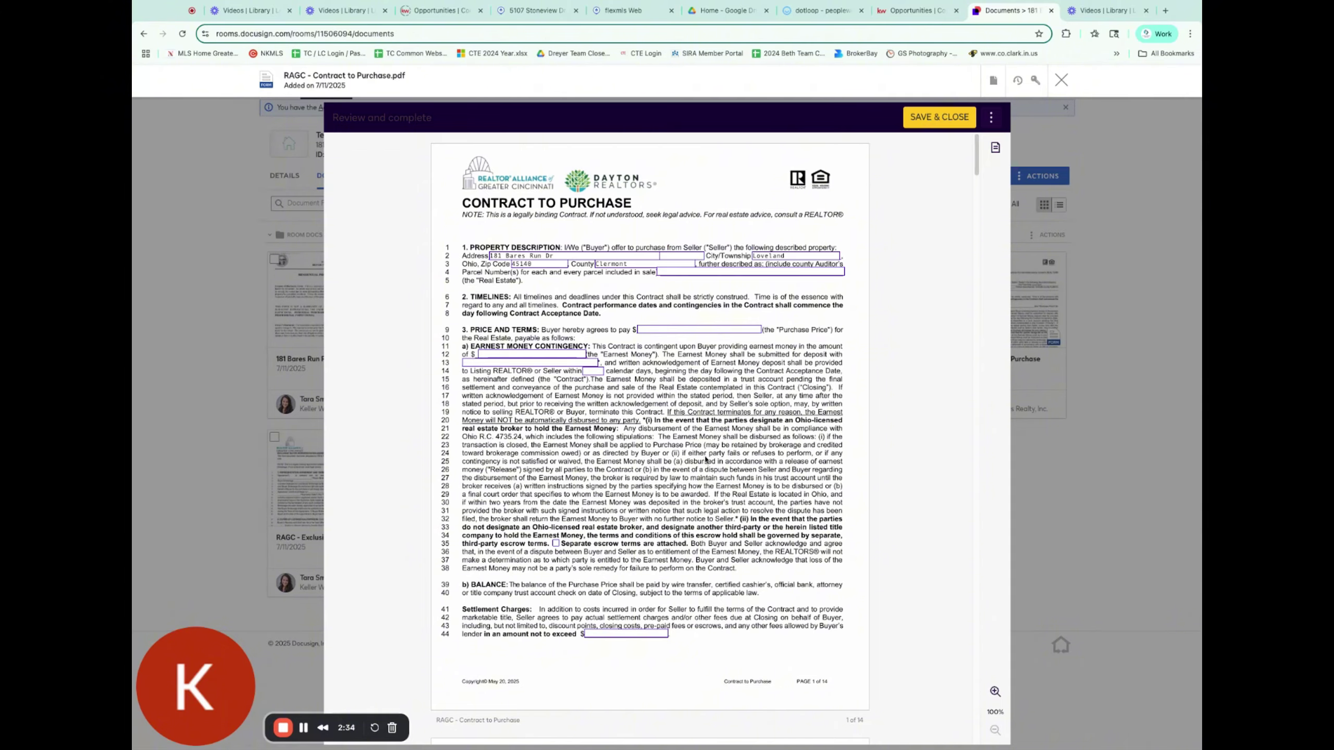
Step: Scroll through the prefilled RAGC Contract to Purchase, then save and close it
{"action": "scroll", "coordinate": [706, 461], "scroll_direction": "down", "scroll_amount": 4}
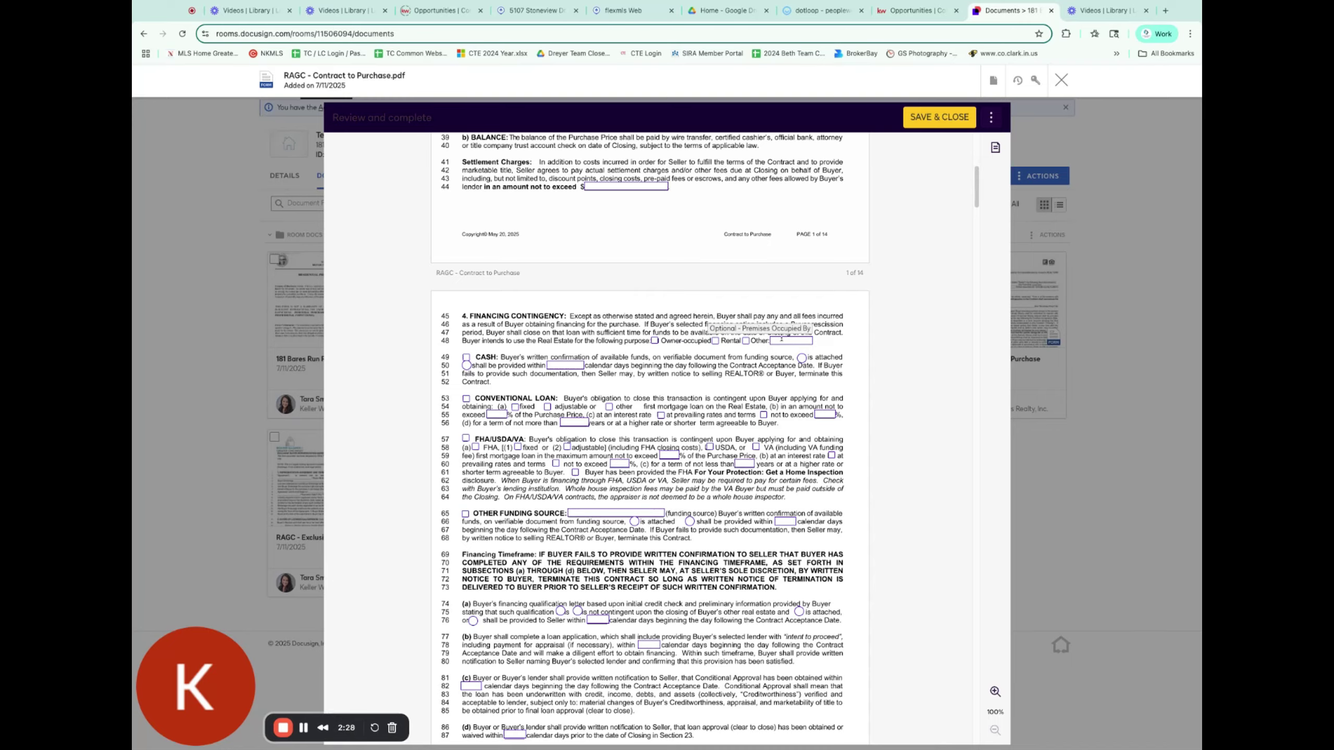
{"action": "scroll", "coordinate": [681, 489], "scroll_direction": "down", "scroll_amount": 20}
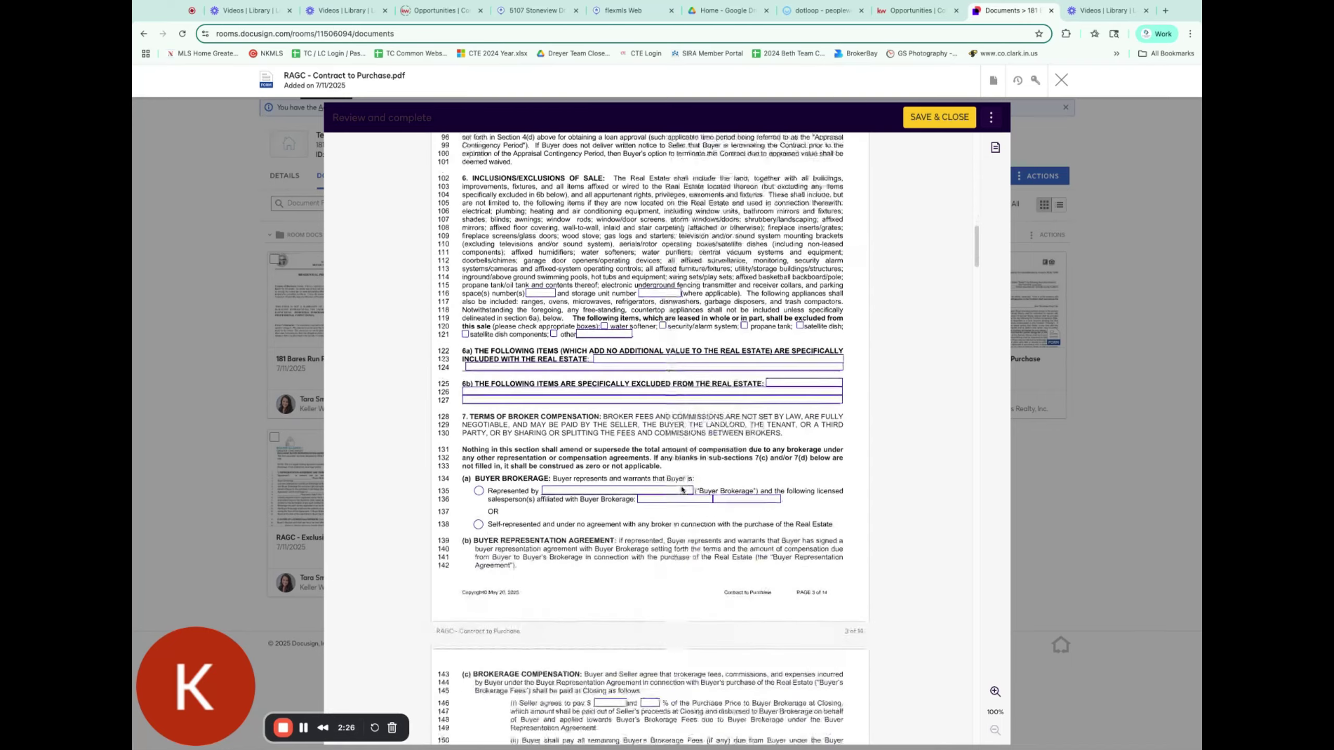
{"action": "scroll", "coordinate": [681, 489], "scroll_direction": "down", "scroll_amount": 20}
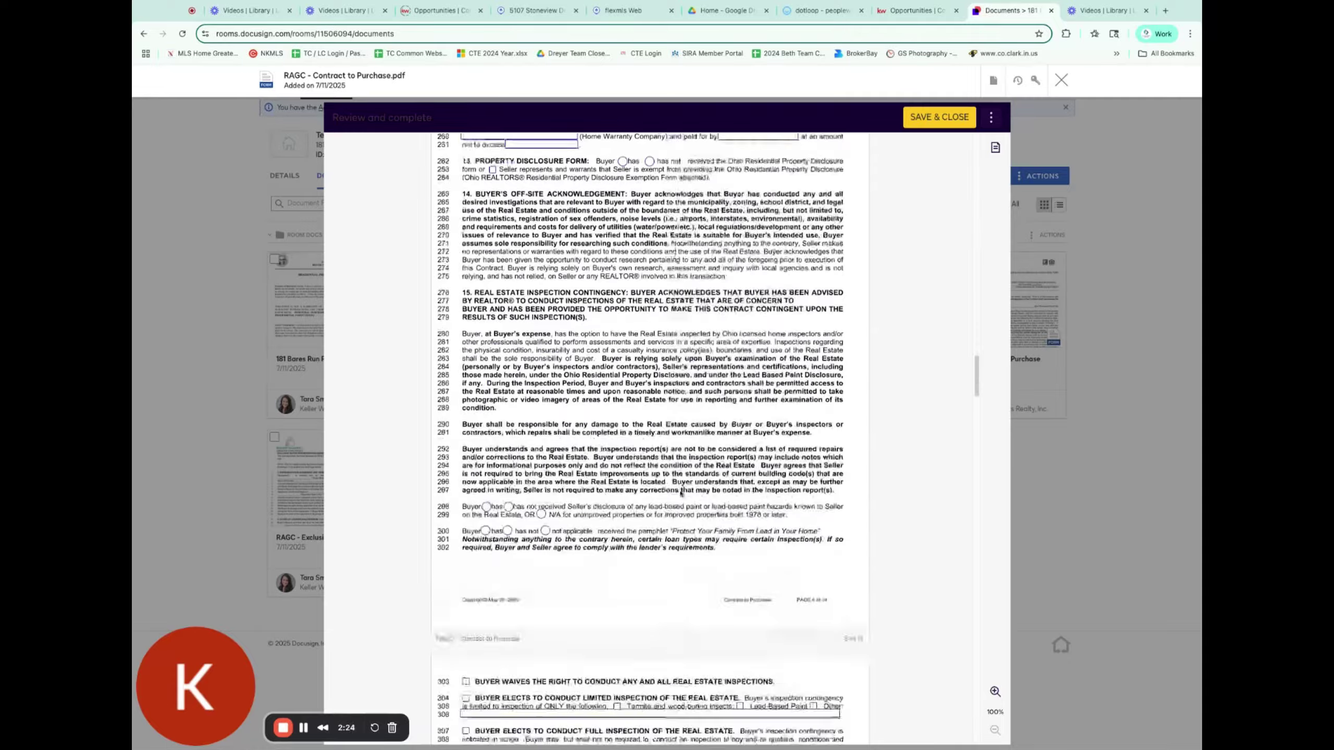
{"action": "scroll", "coordinate": [679, 494], "scroll_direction": "down", "scroll_amount": 20}
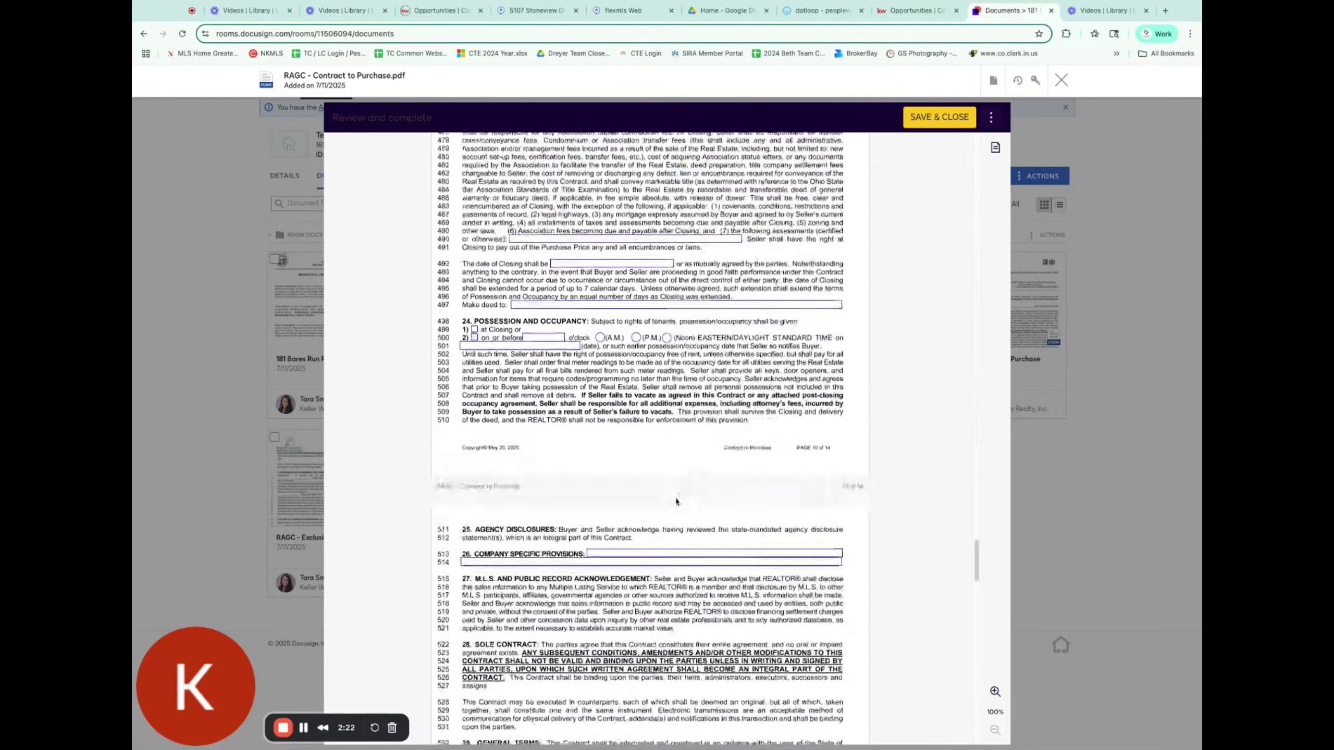
{"action": "left_click", "coordinate": [928, 120]}
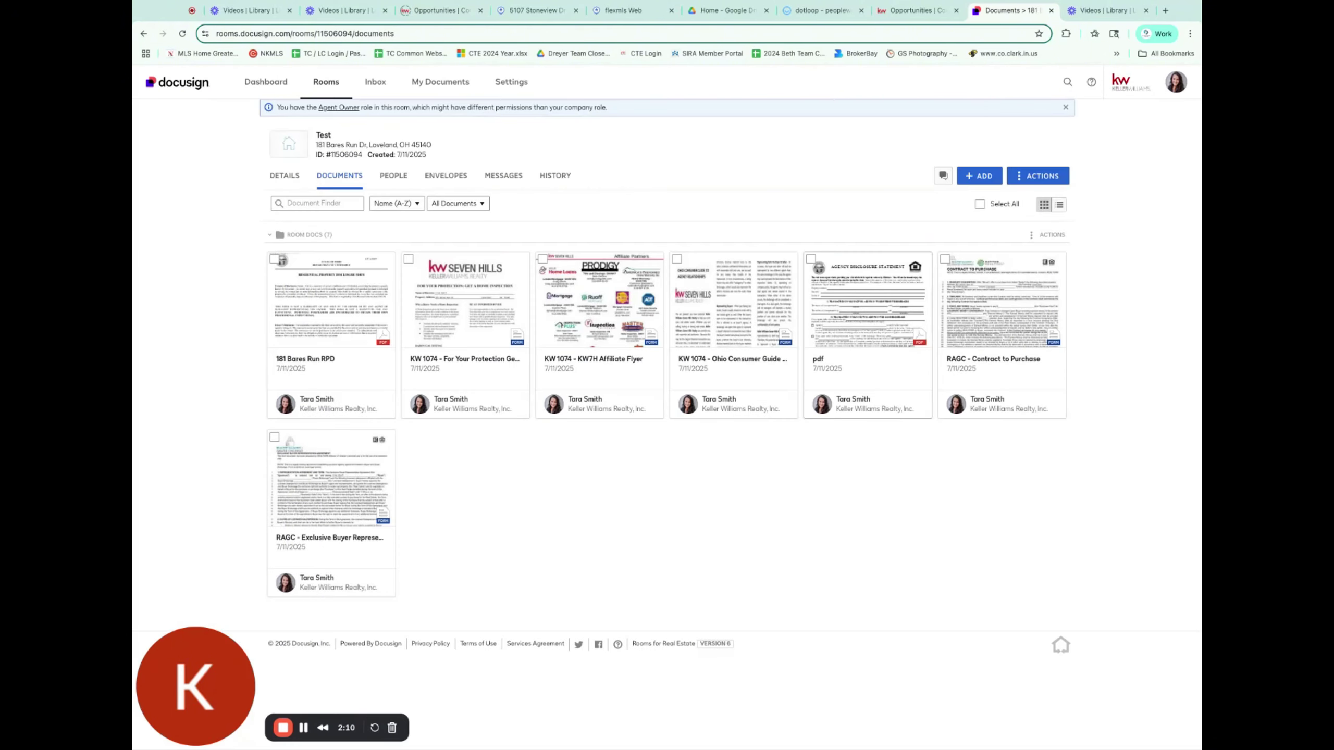
Step: Create an envelope from RAGC - Contract to Purchase with Buyer One as recipient
{"action": "left_click", "coordinate": [991, 307]}
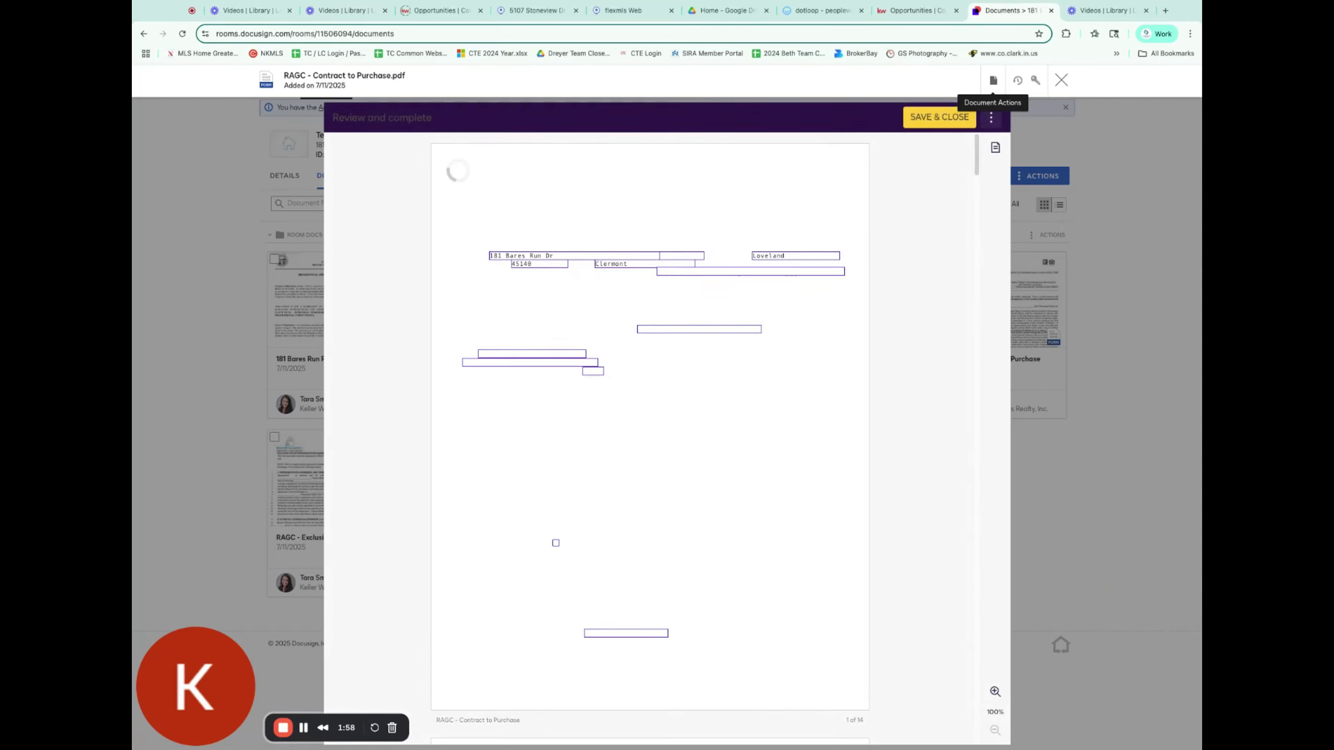
{"action": "left_click", "coordinate": [993, 80]}
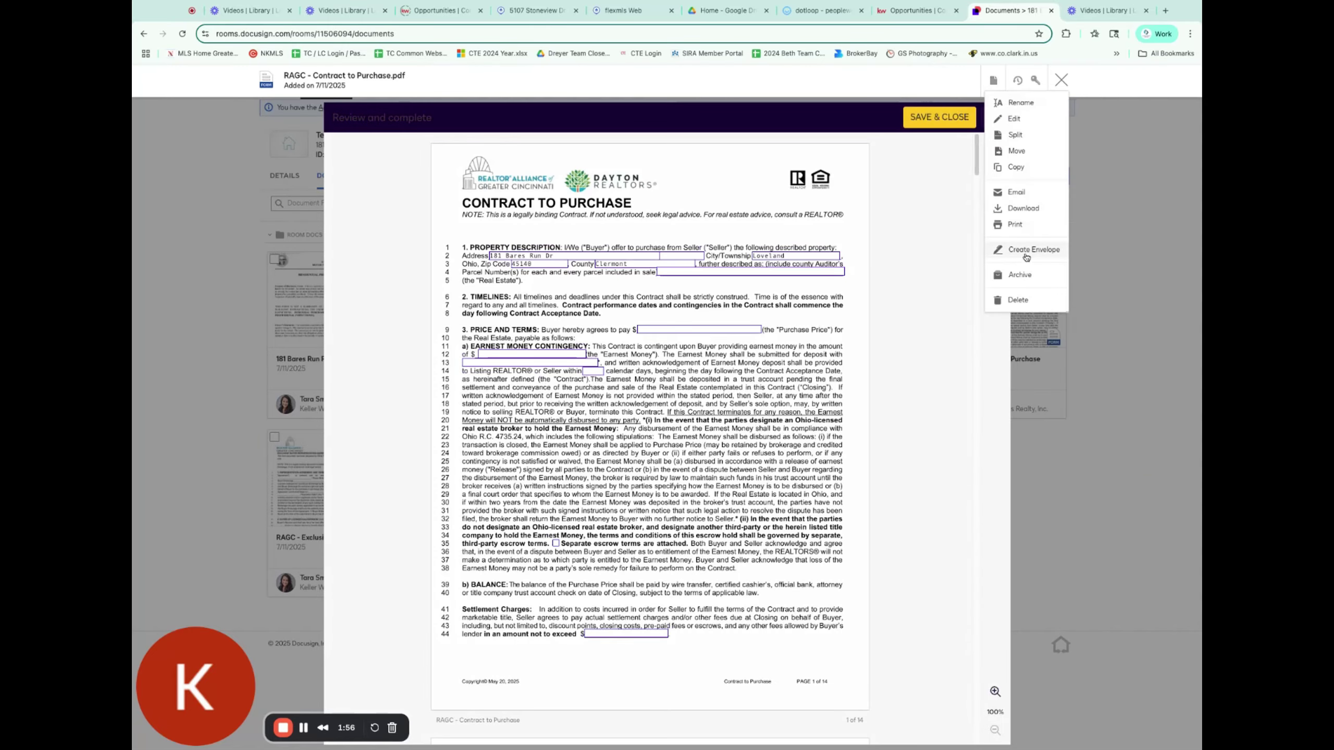
{"action": "left_click", "coordinate": [1028, 251]}
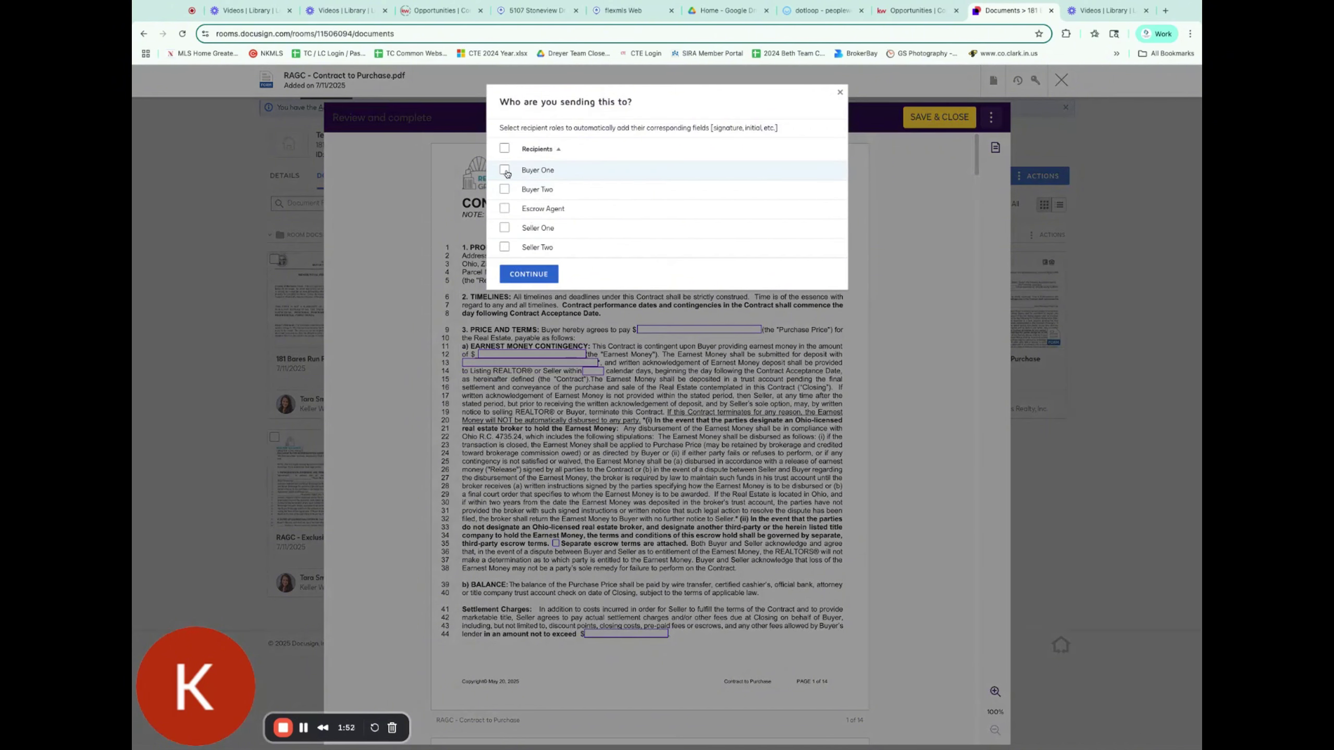
{"action": "left_click", "coordinate": [563, 172]}
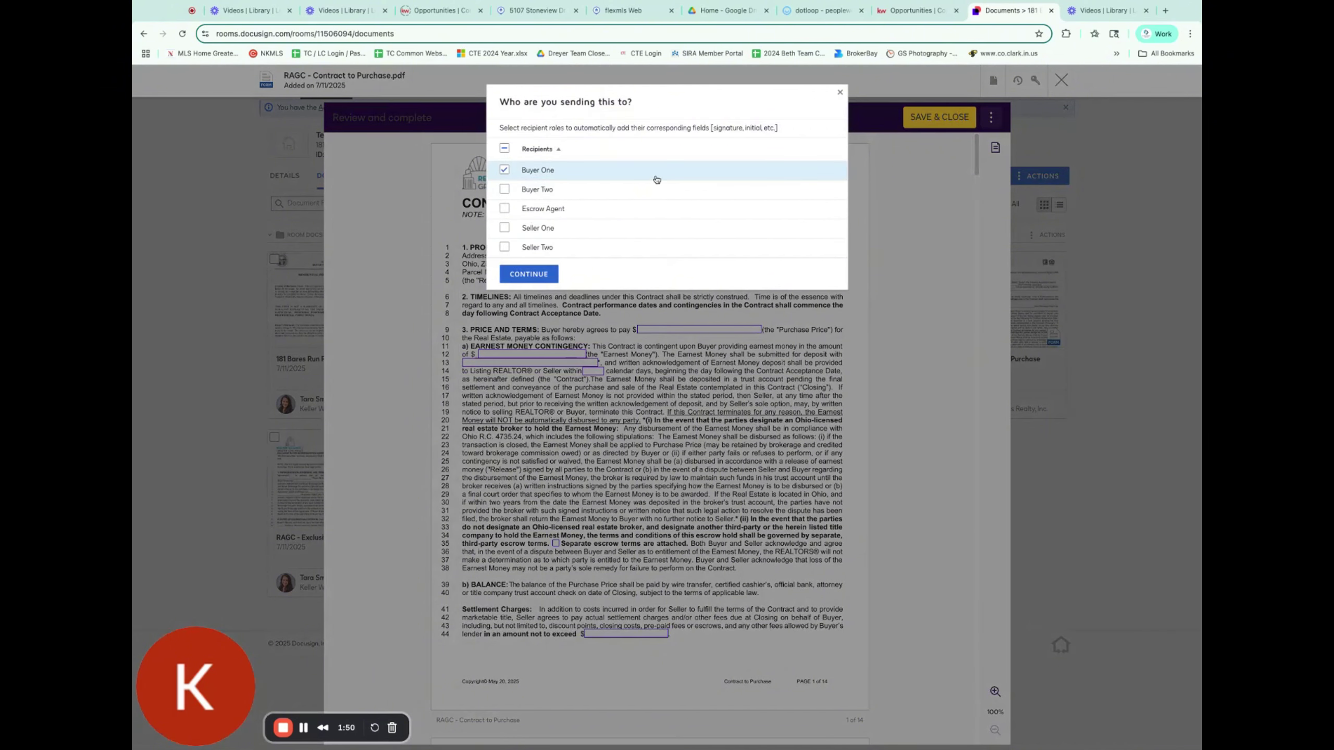
{"action": "left_click", "coordinate": [534, 278]}
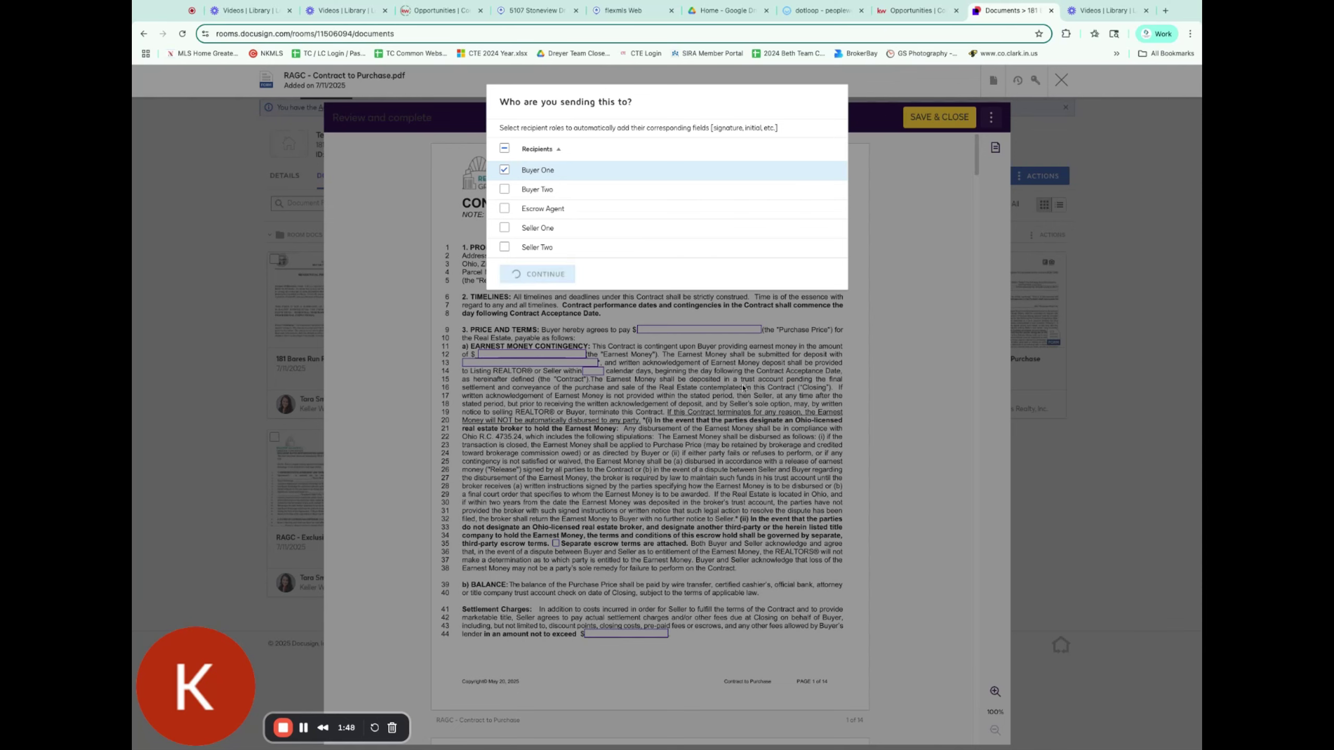